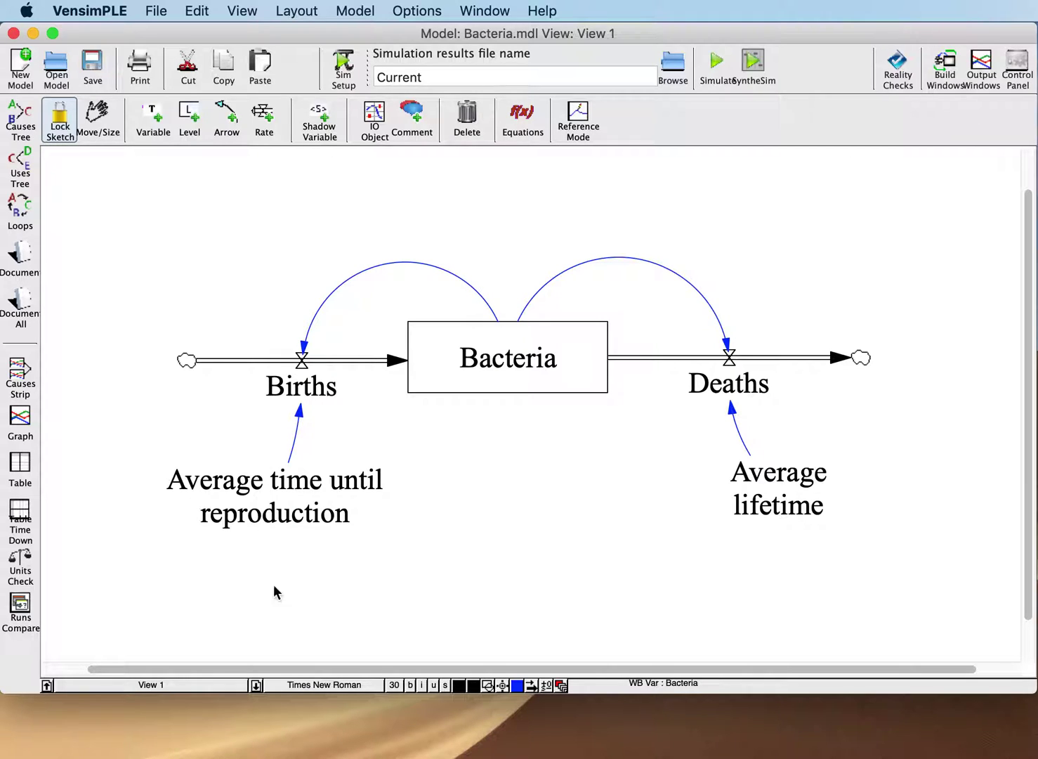
- Browse the list of model views, staying on View 1
click(116, 685)
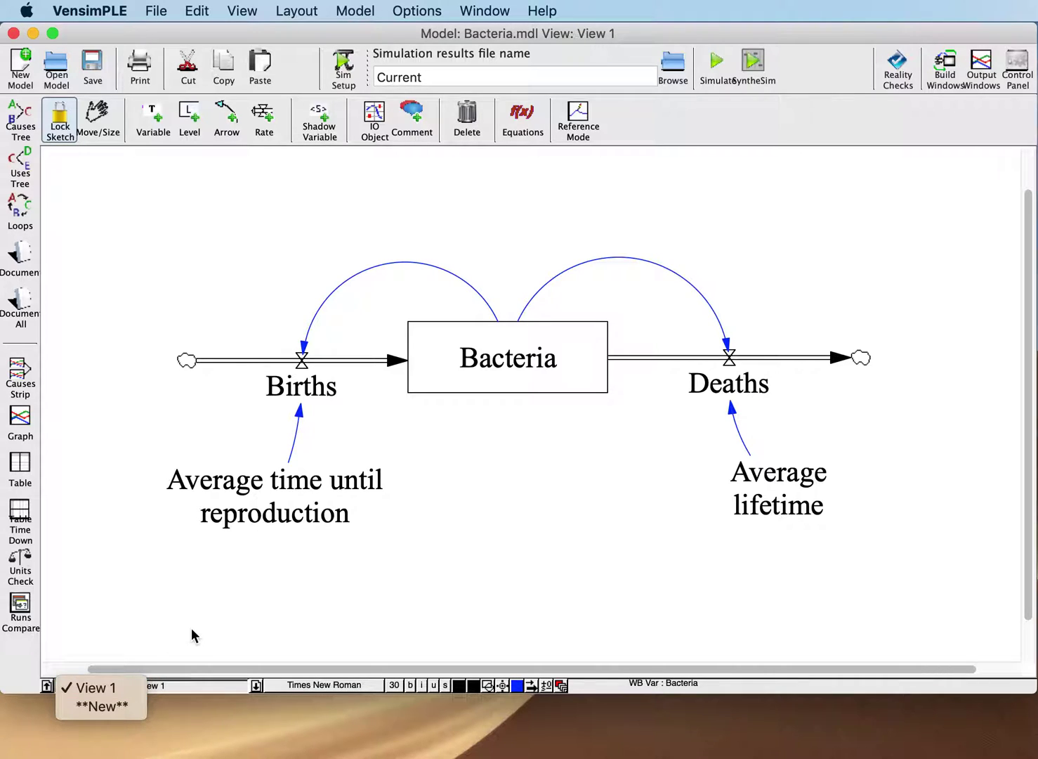
click(261, 648)
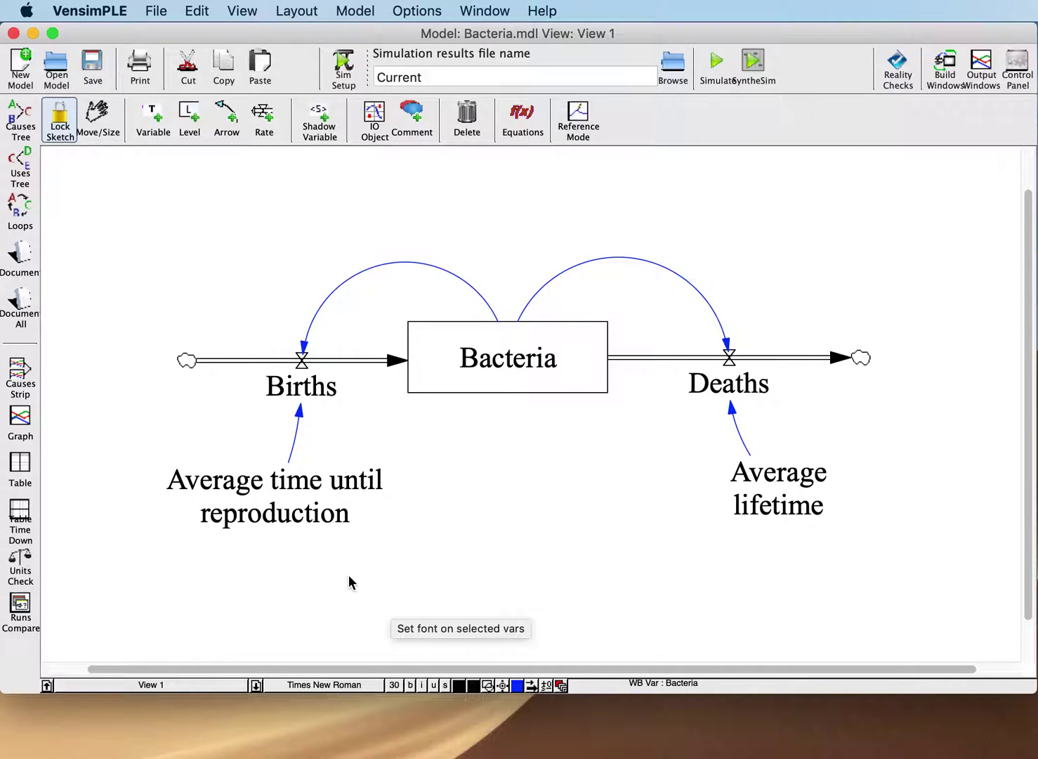
click(168, 686)
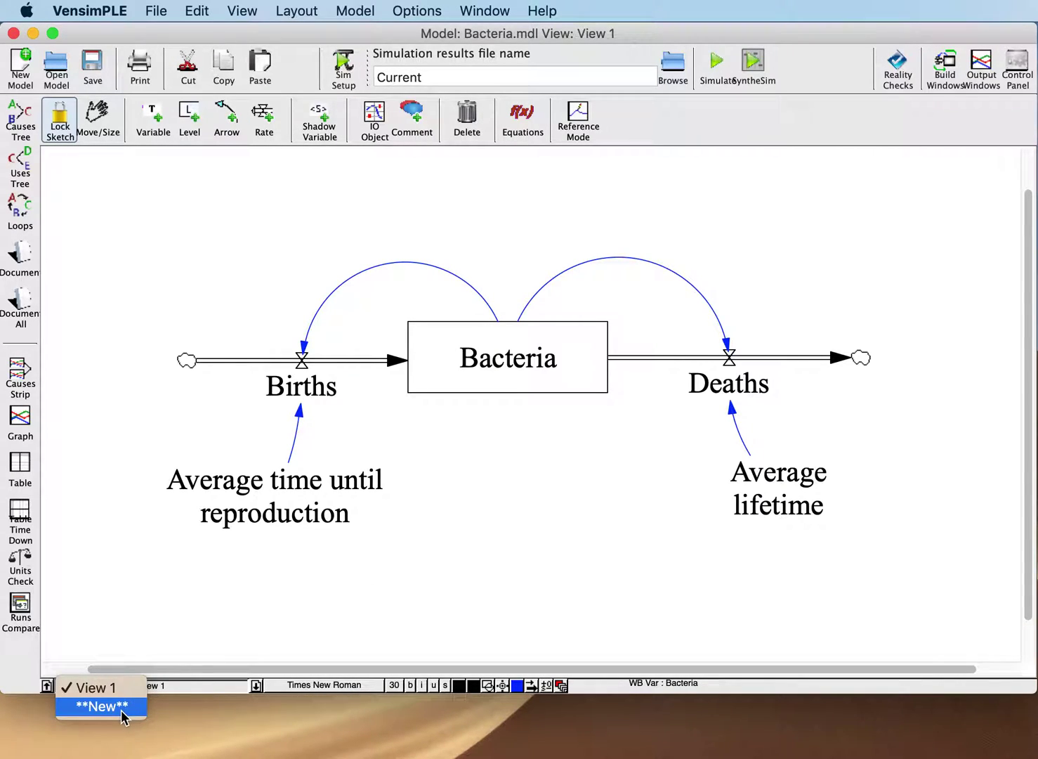
click(220, 614)
- Rename View 1 to 'Bacteria' and check it in the view list
click(242, 10)
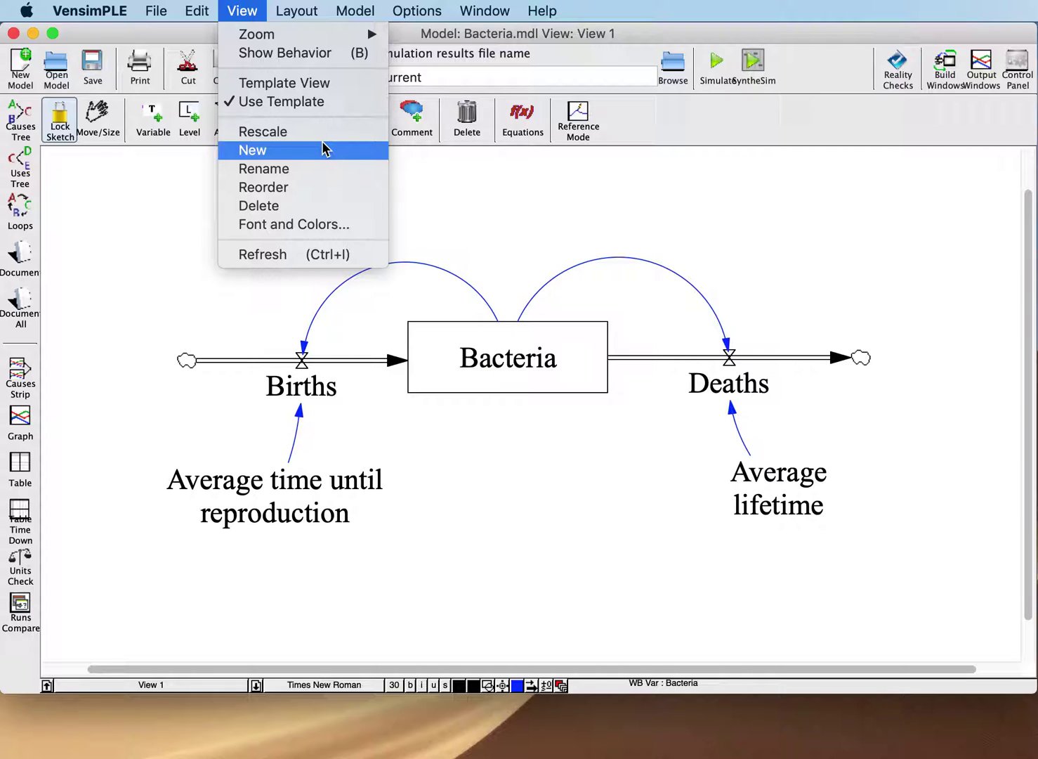
click(310, 171)
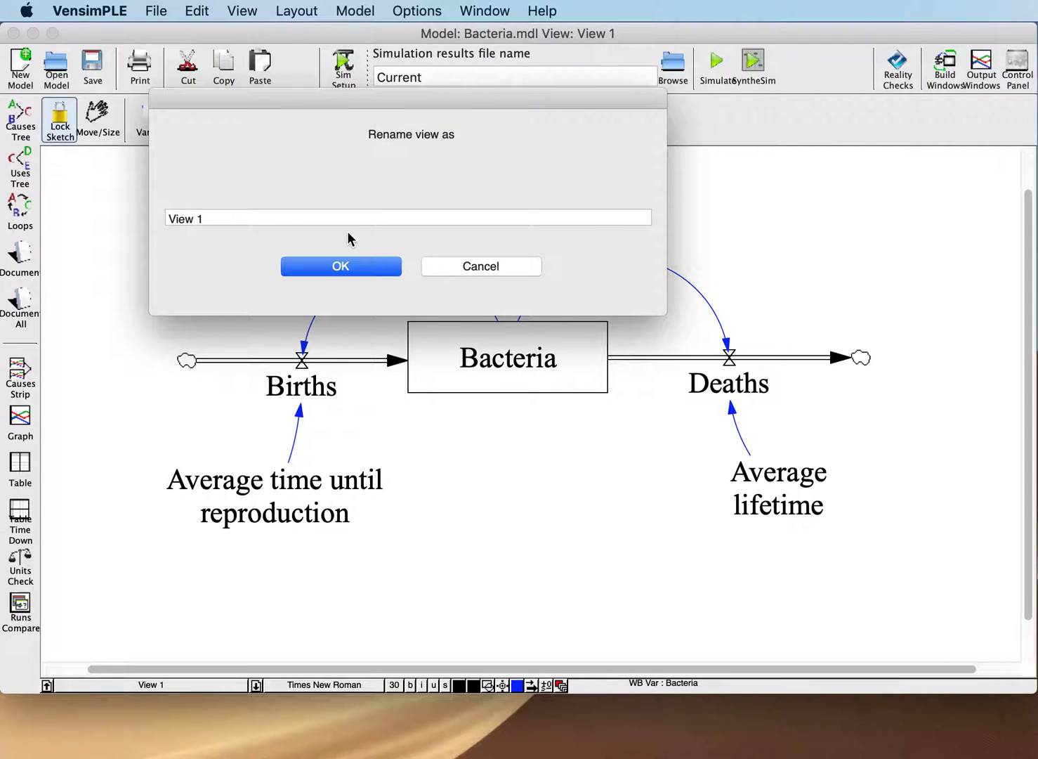
drag(262, 213, 147, 213)
text(Bacteria)
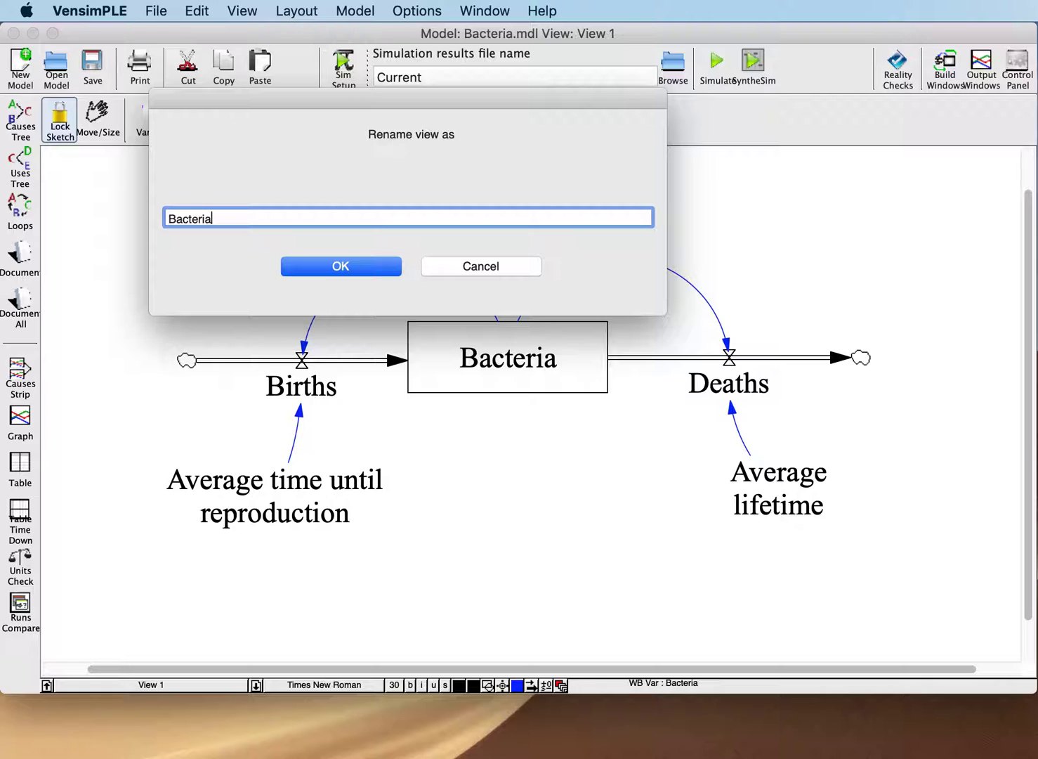
click(372, 267)
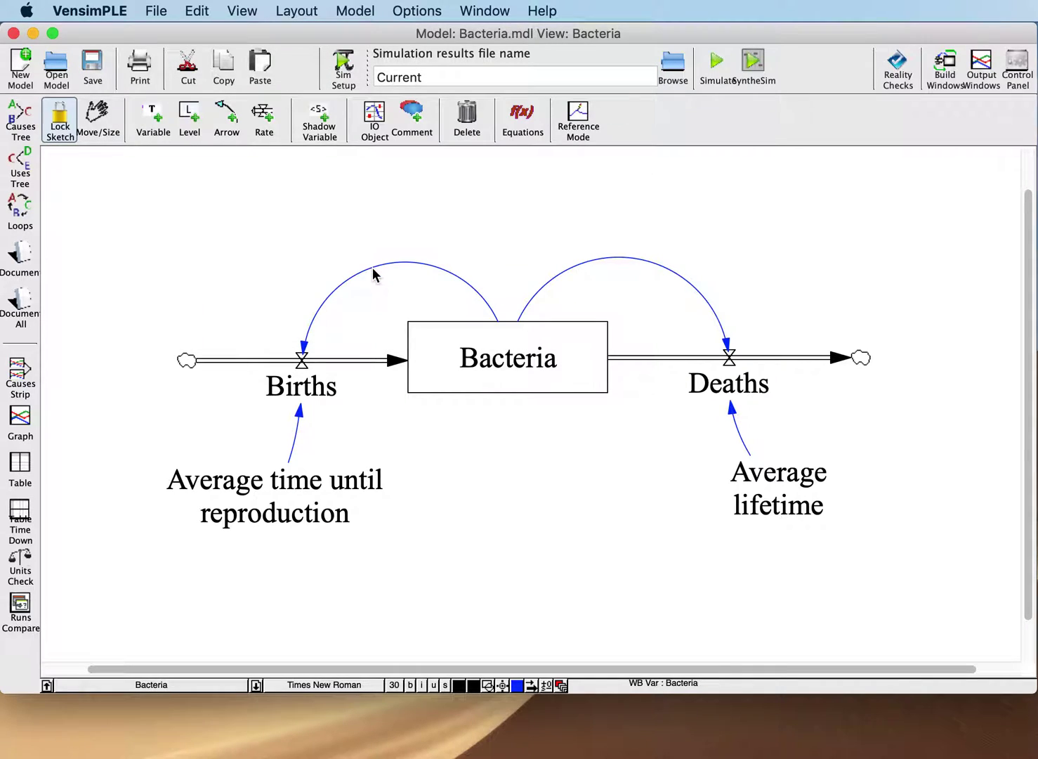
click(151, 685)
click(160, 689)
click(161, 689)
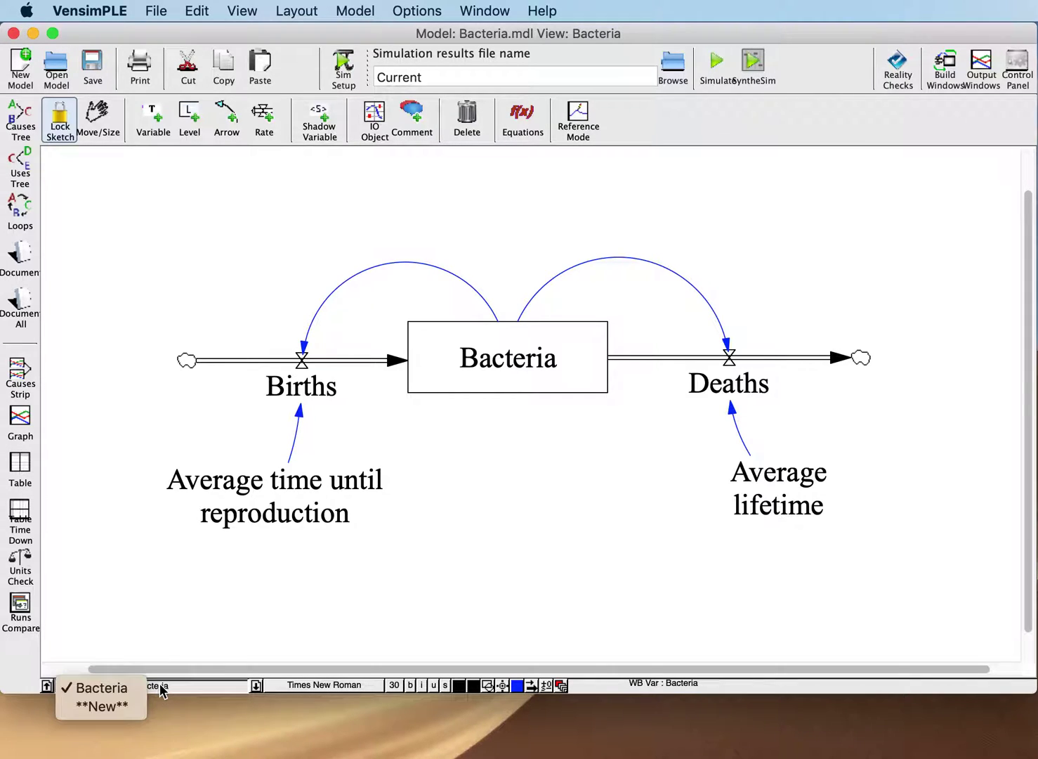
- Create a new empty view, View 2
click(270, 606)
click(248, 5)
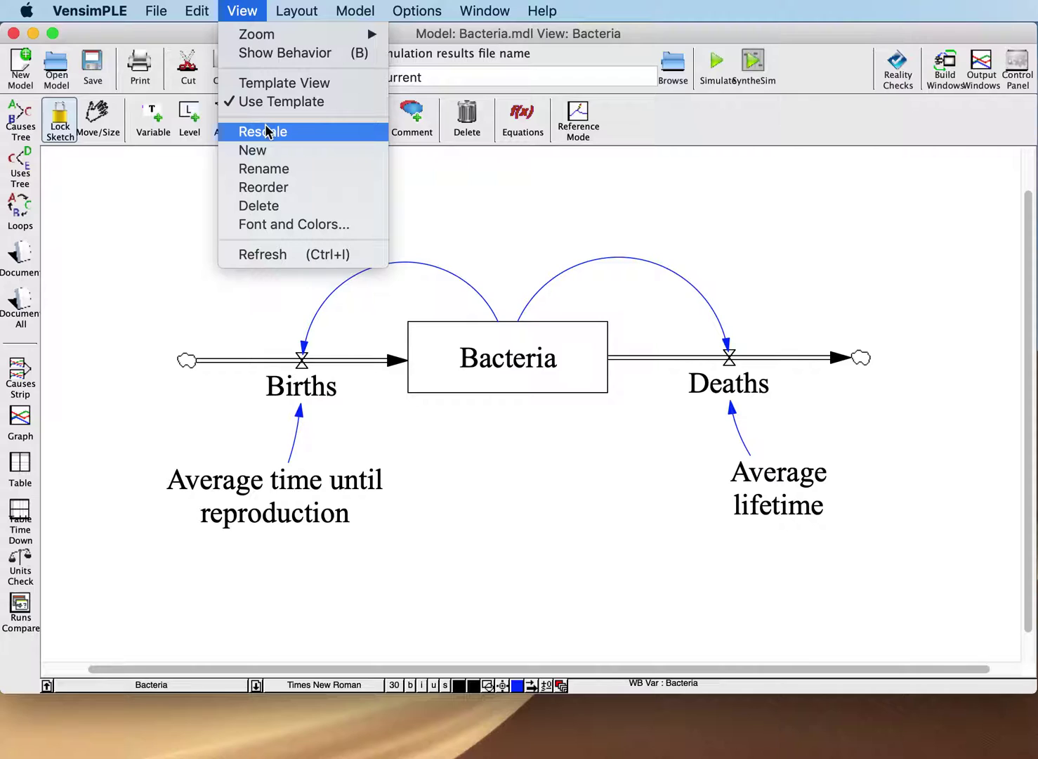
click(264, 153)
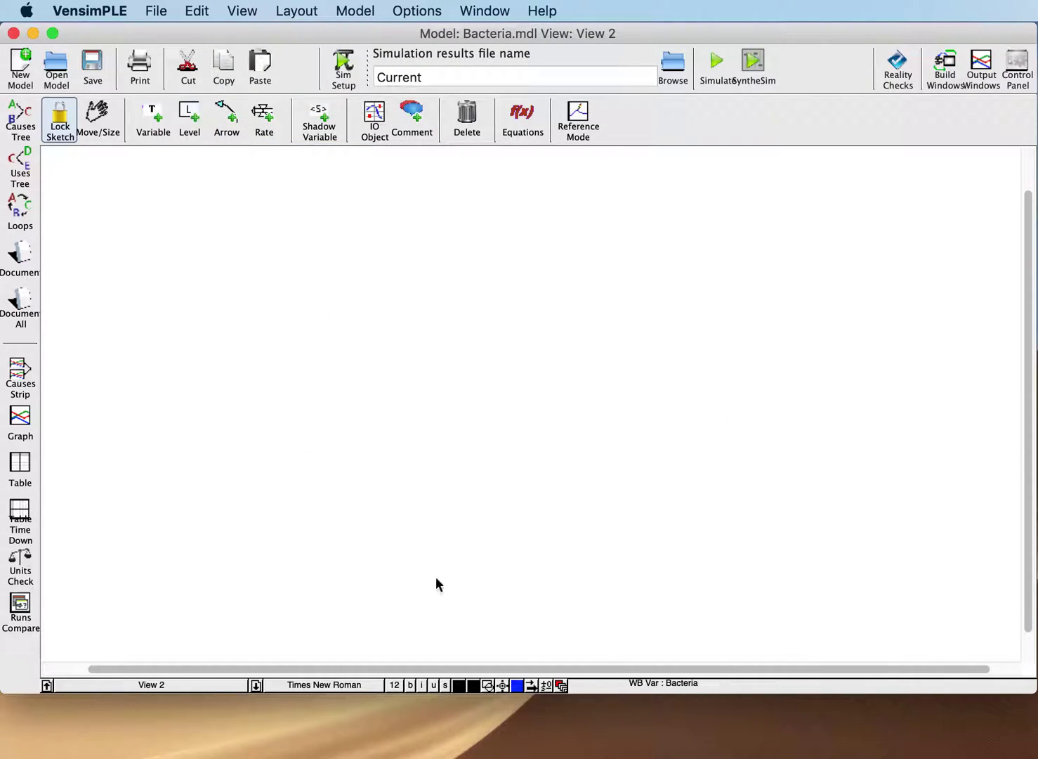
- Set View 2's default text size to 30 points, then return to the Bacteria view
click(395, 685)
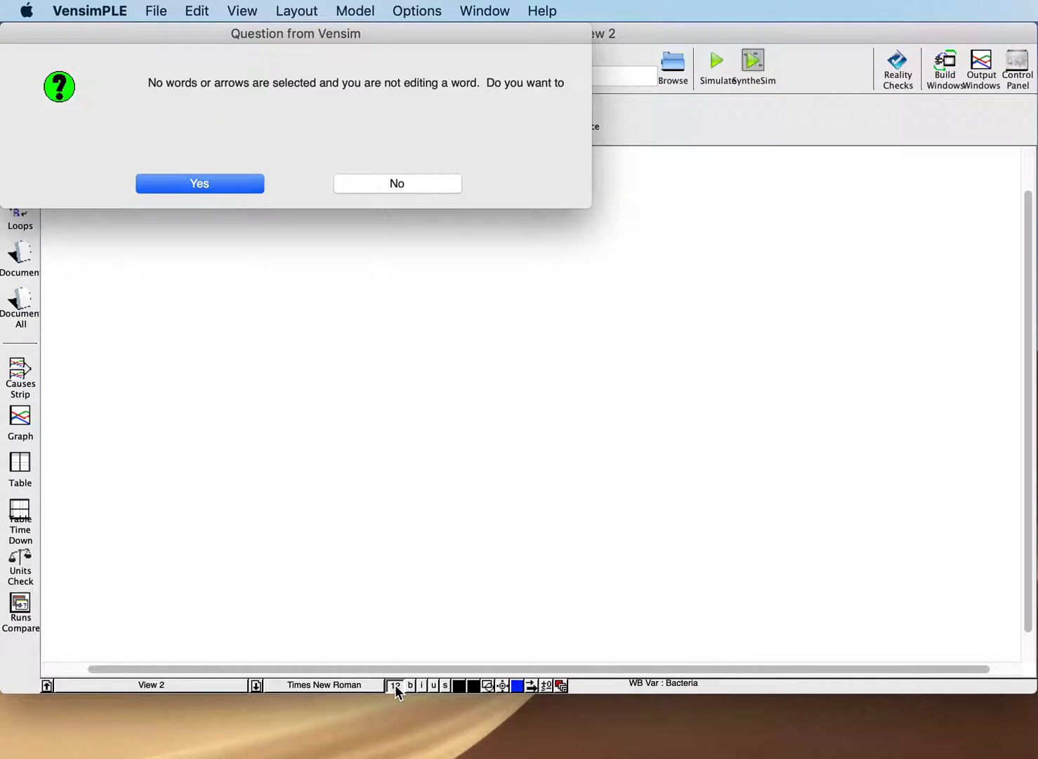
click(216, 181)
click(436, 251)
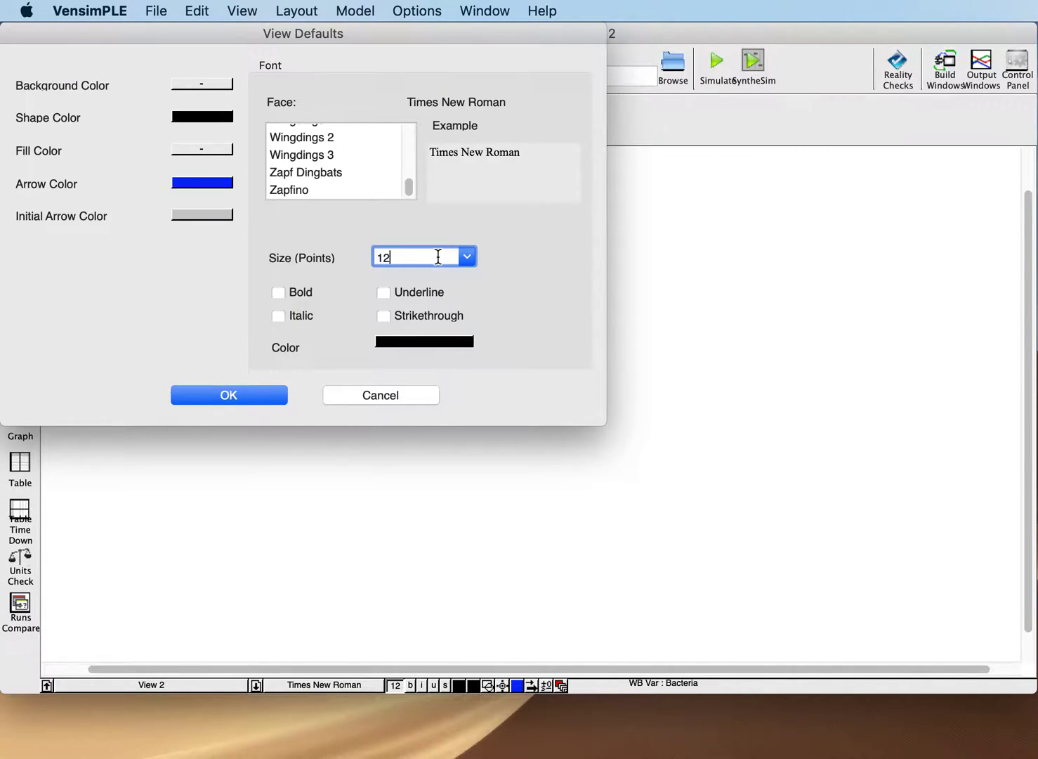
click(467, 256)
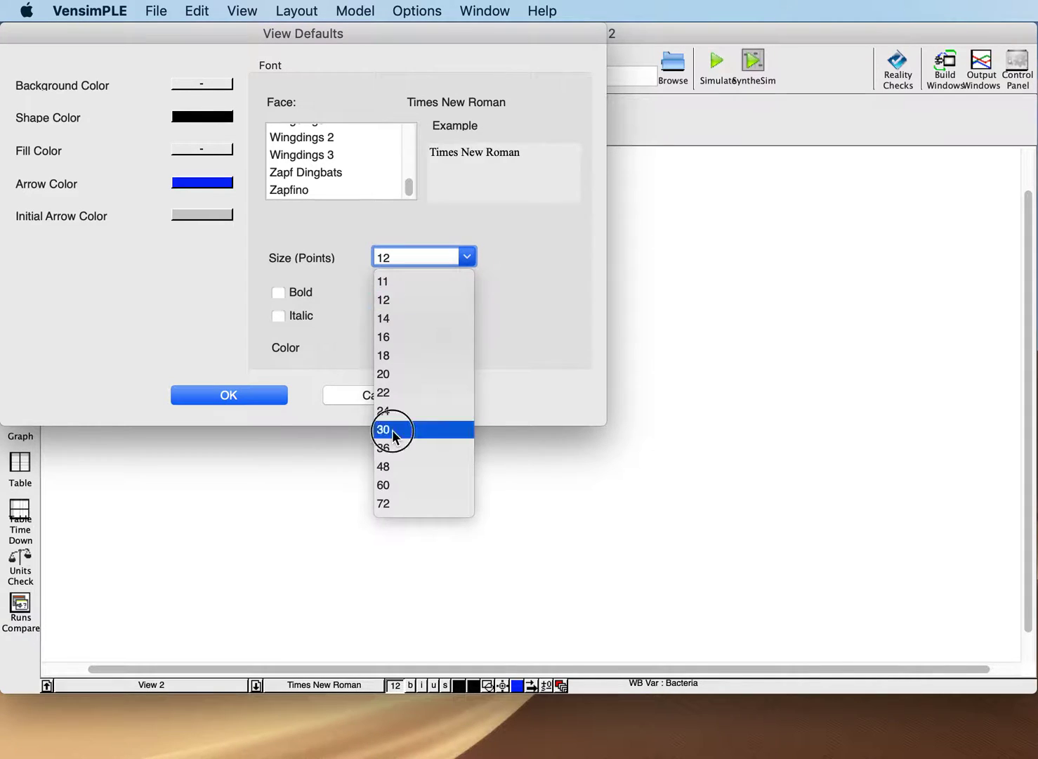
click(393, 430)
click(268, 395)
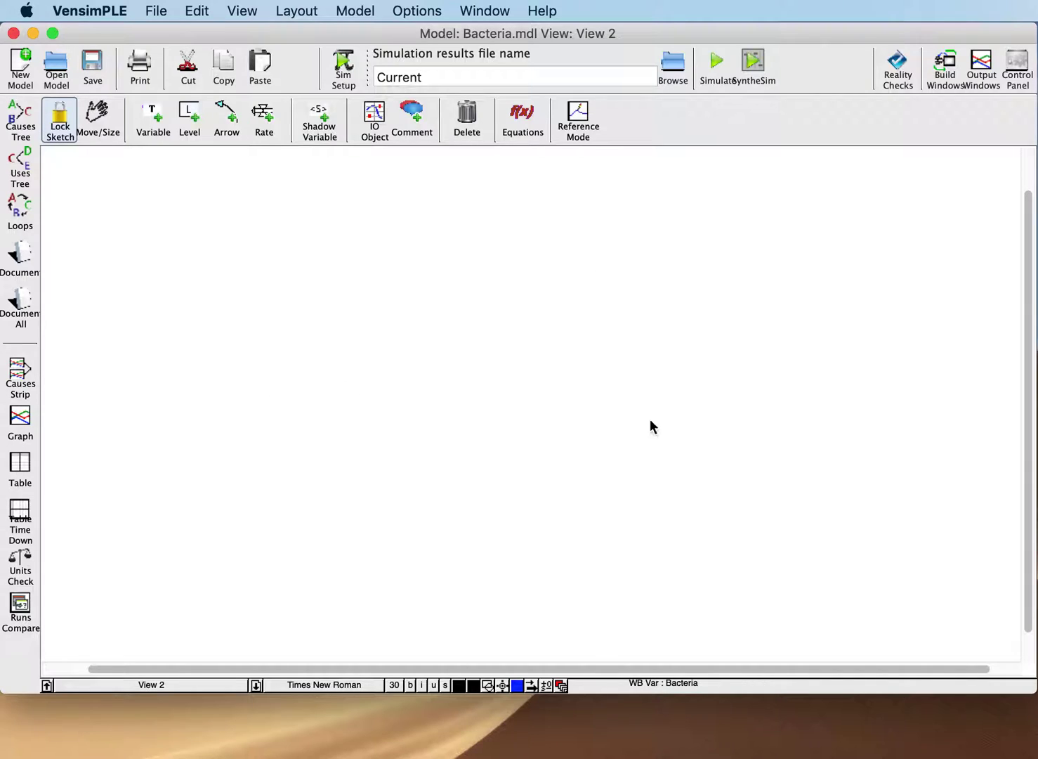
click(184, 684)
click(131, 689)
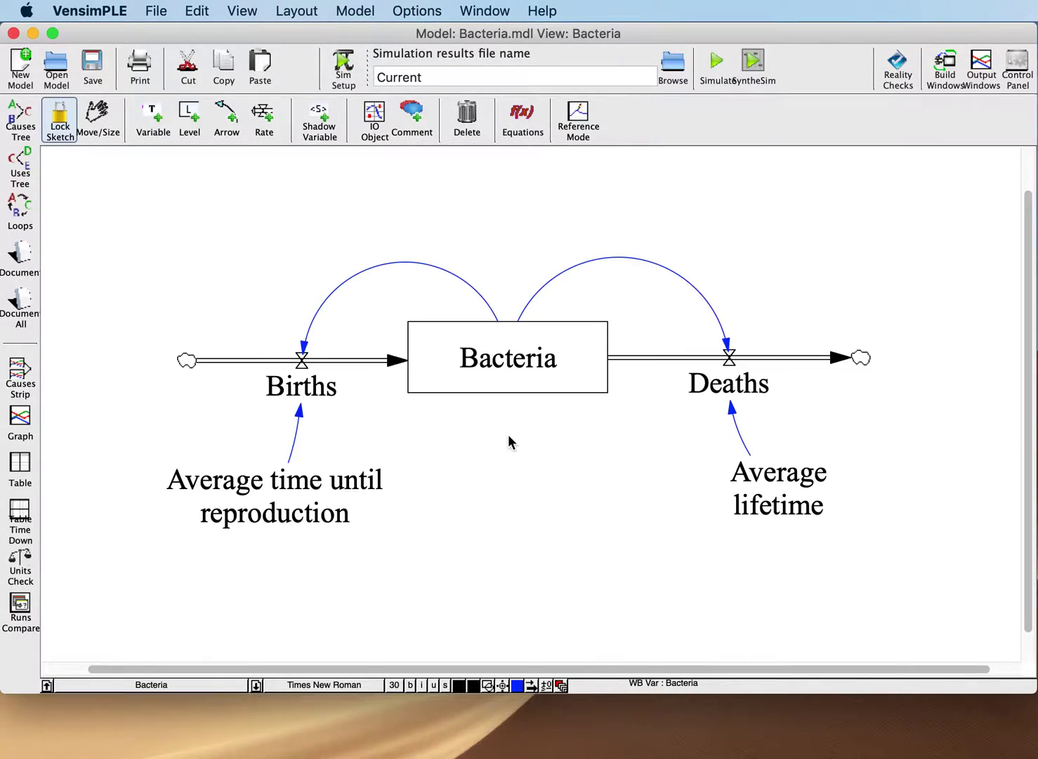
- Switch to View 2 and rename it to 'Human'
click(130, 687)
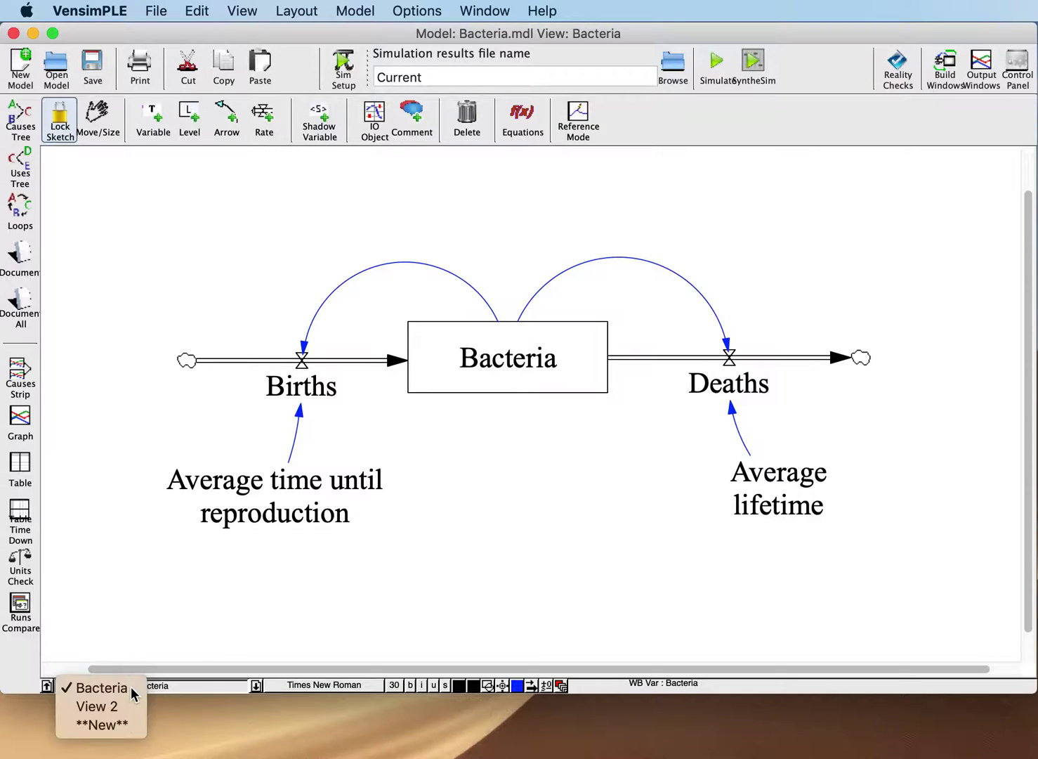
click(97, 706)
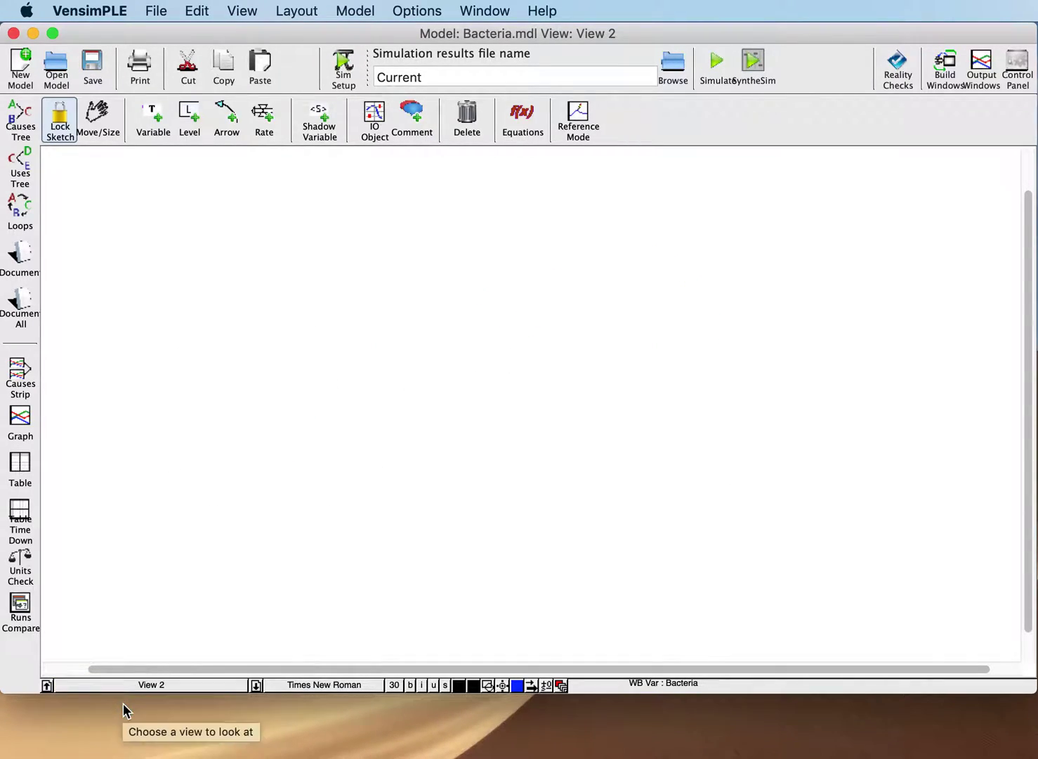
click(198, 10)
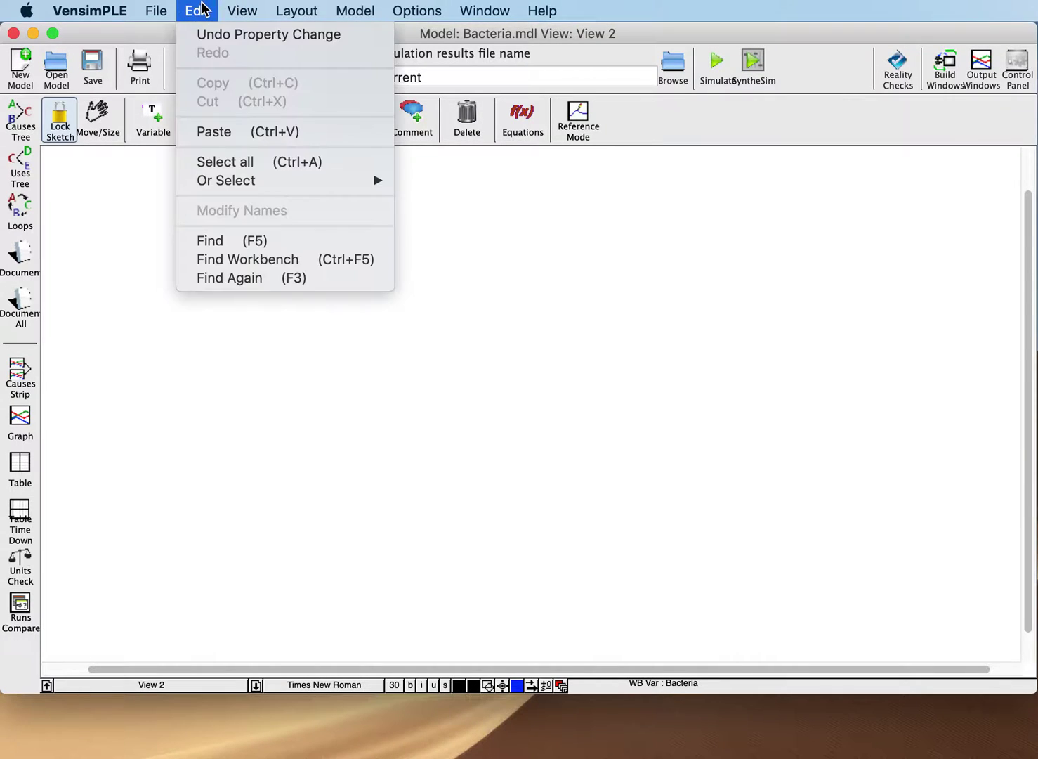
mouse_move(235, 9)
click(271, 169)
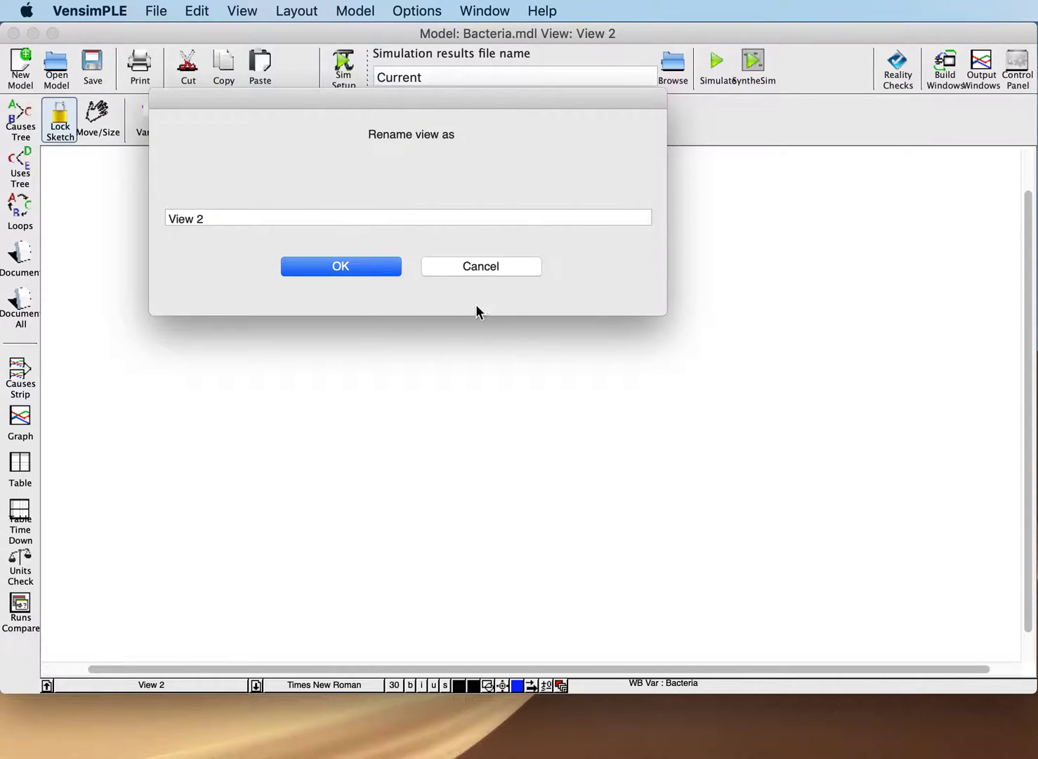
drag(200, 219, 131, 216)
text(J)
key(BackSpace)
text(Human)
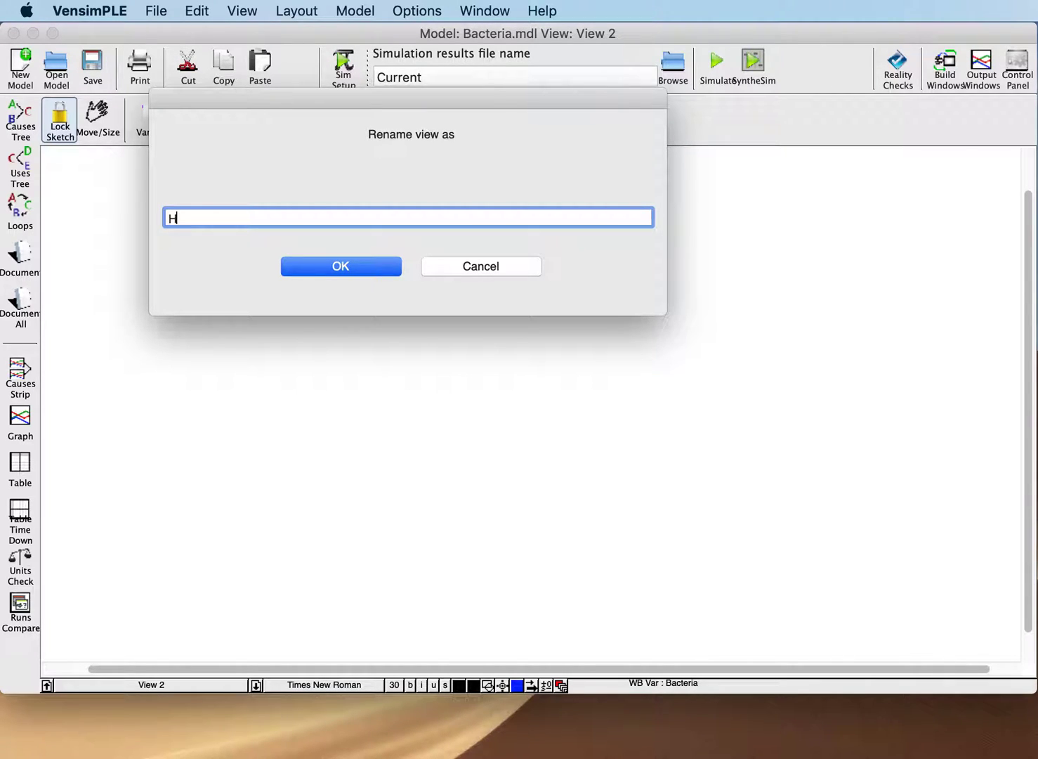
click(357, 266)
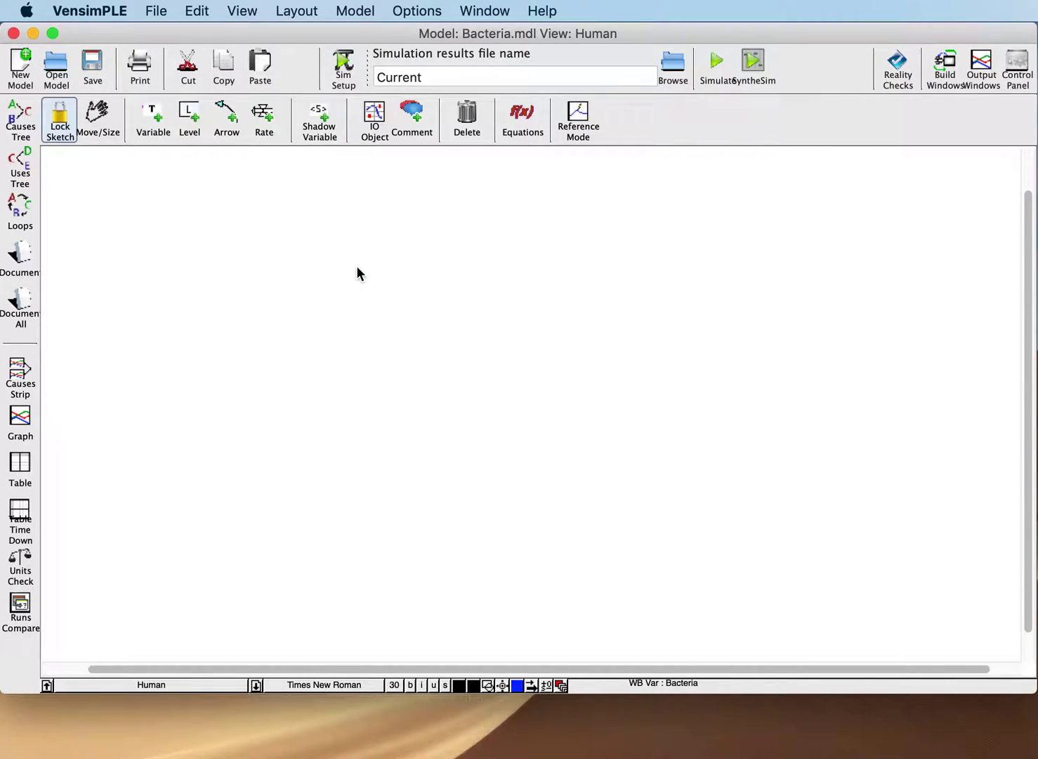
- Place a stock named 'Humans' and enlarge it so the name fits
click(191, 121)
click(564, 336)
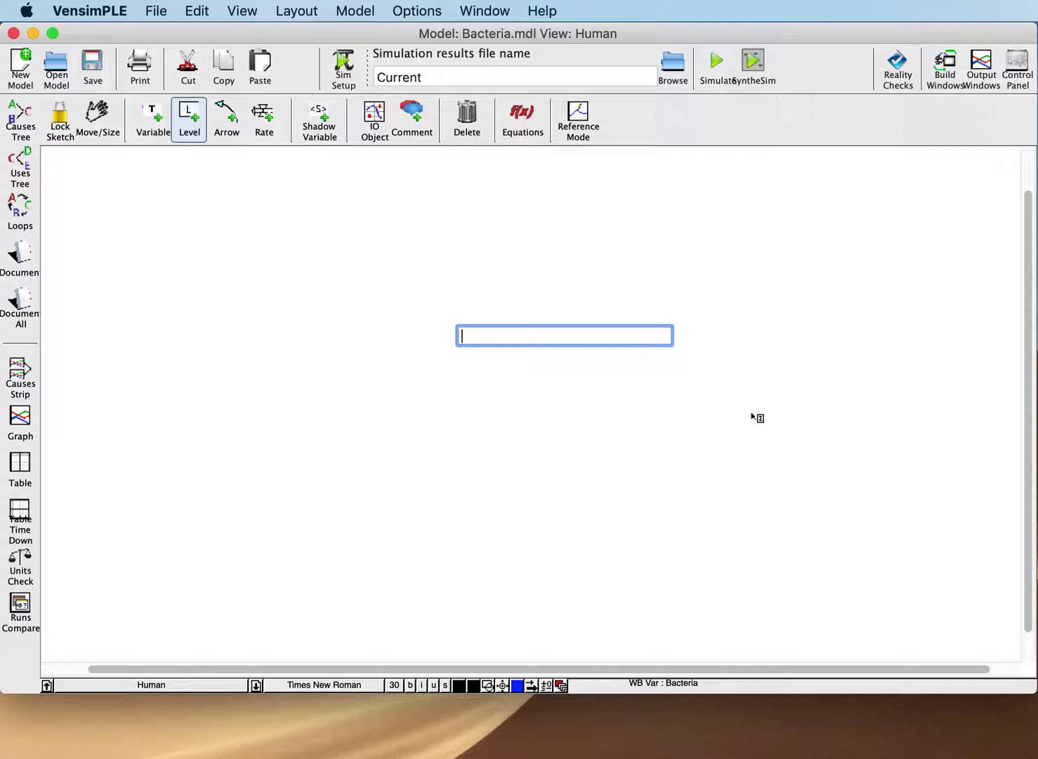
text(HUmans)
key(BackSpace)
key(BackSpace)
key(BackSpace)
key(BackSpace)
key(BackSpace)
text(umans)
key(Return)
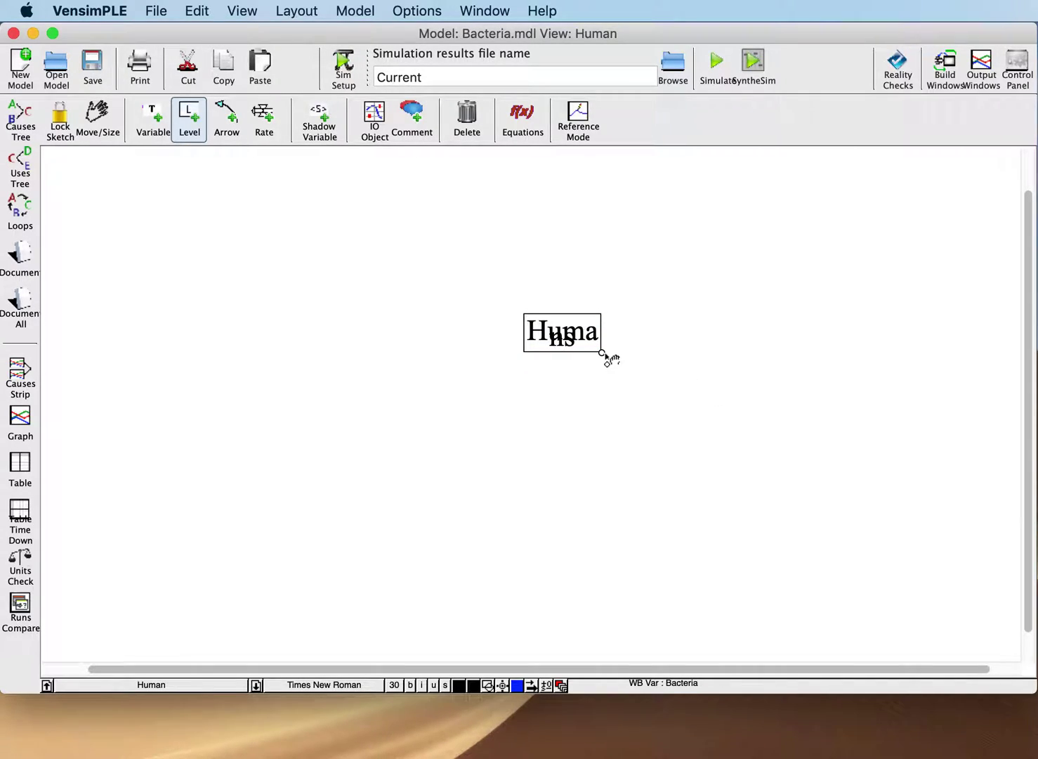
drag(604, 355, 690, 363)
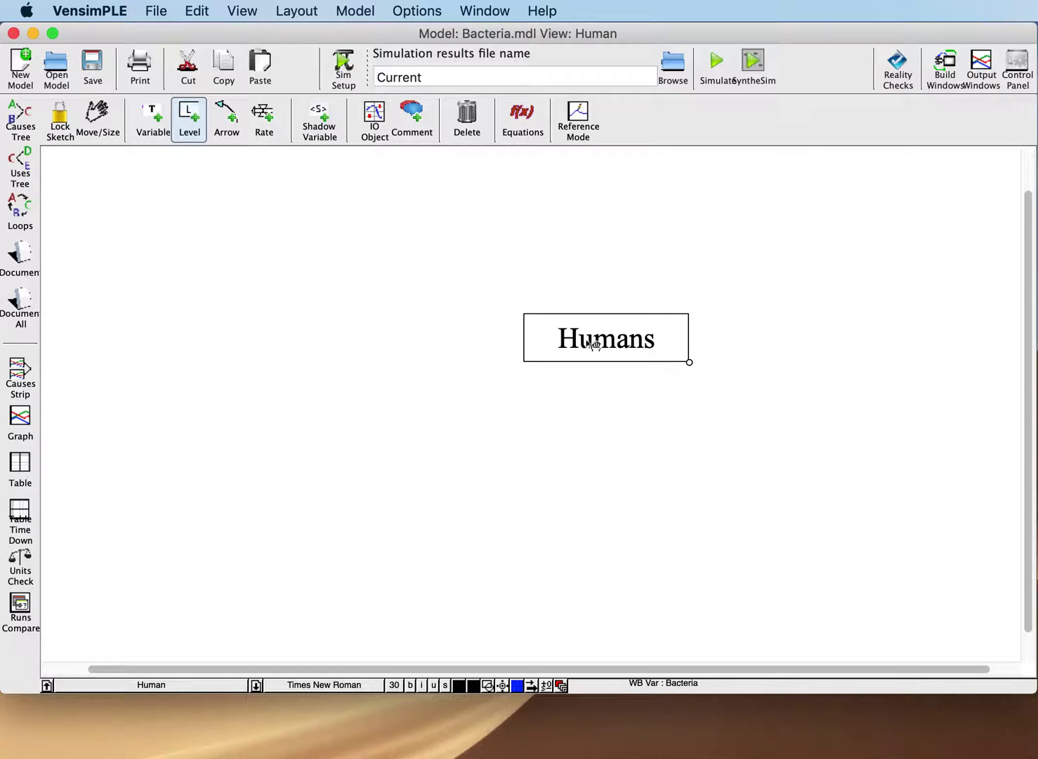
- Draw an inflow named 'Infection Rate' into the Humans stock
click(263, 115)
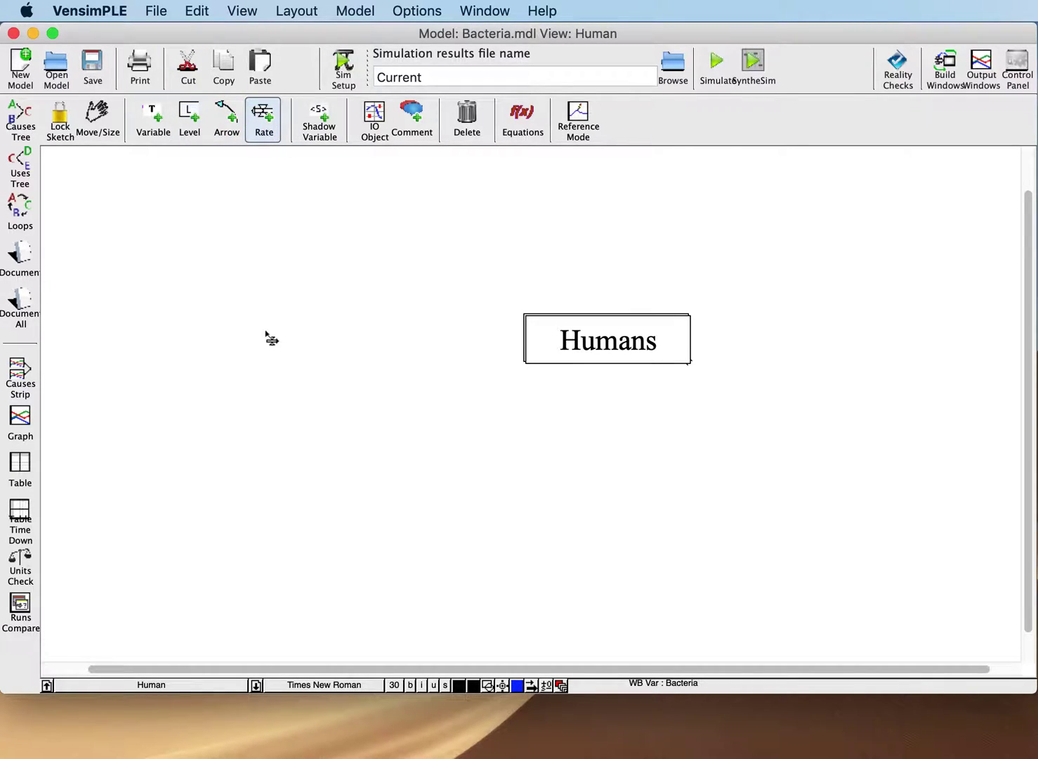
click(234, 336)
click(554, 340)
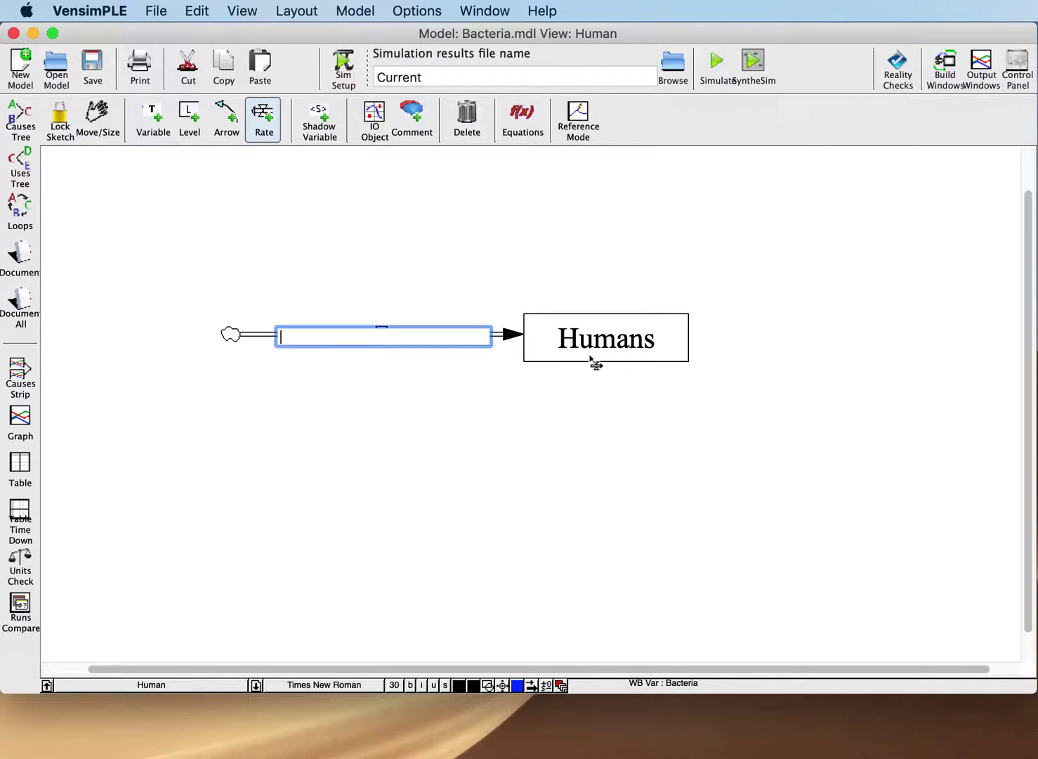
text(i)
text(nfection Rate)
key(Return)
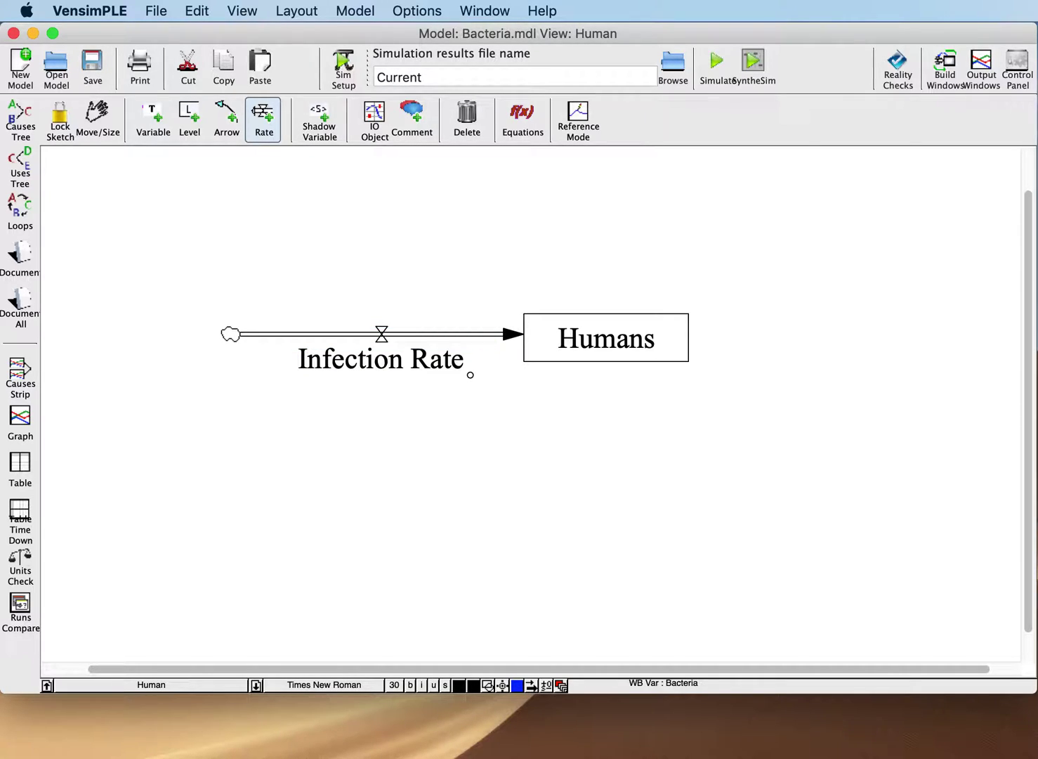
- Rename the Humans stock to 'Infected Humans' and enlarge its box
click(184, 133)
click(601, 347)
key(Return)
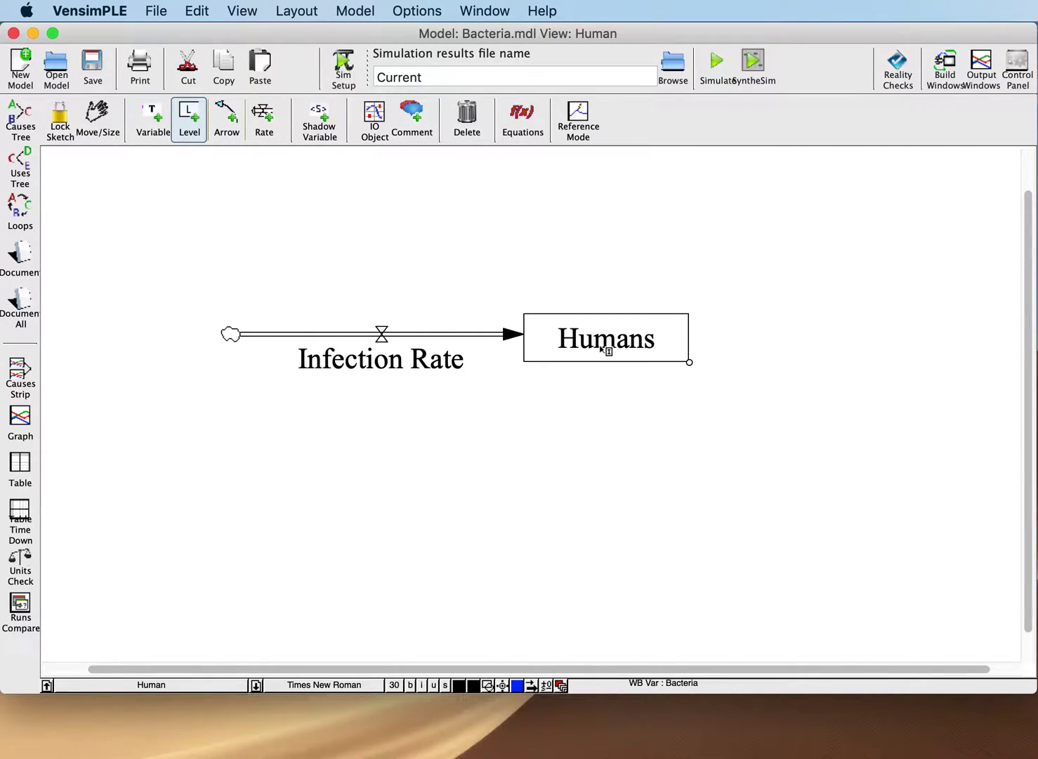
click(601, 347)
text(INfe)
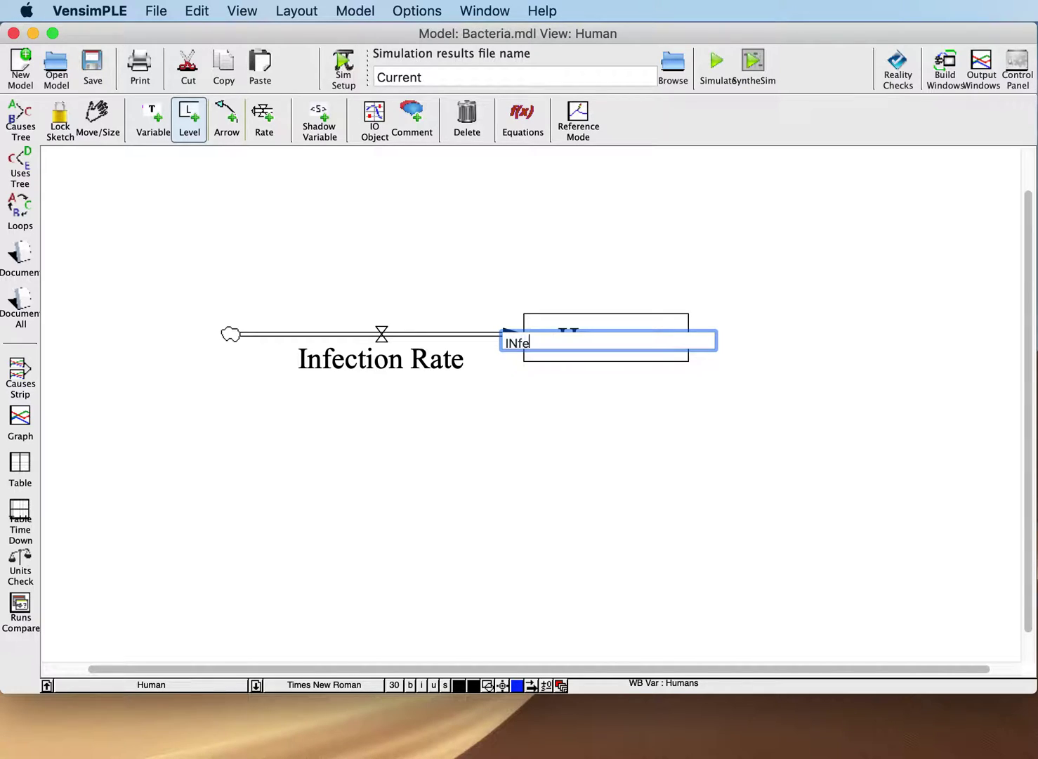
text(d)
key(BackSpace)
key(BackSpace)
key(BackSpace)
key(BackSpace)
text(nfected Humans)
key(Return)
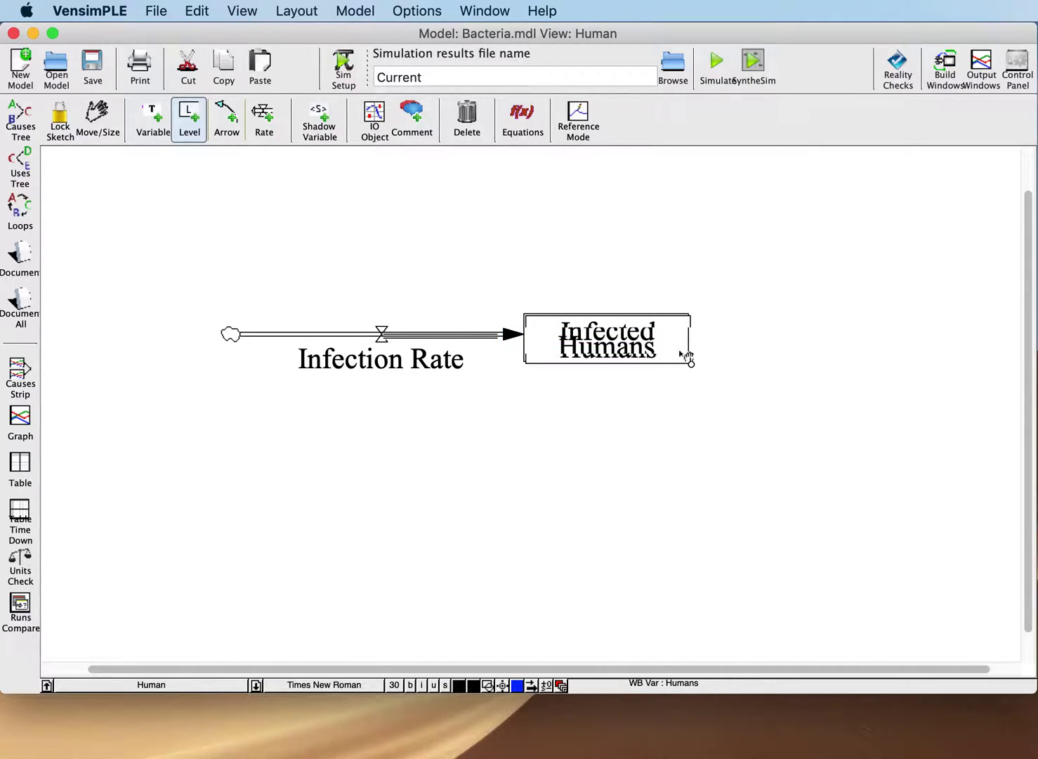
drag(692, 365, 672, 321)
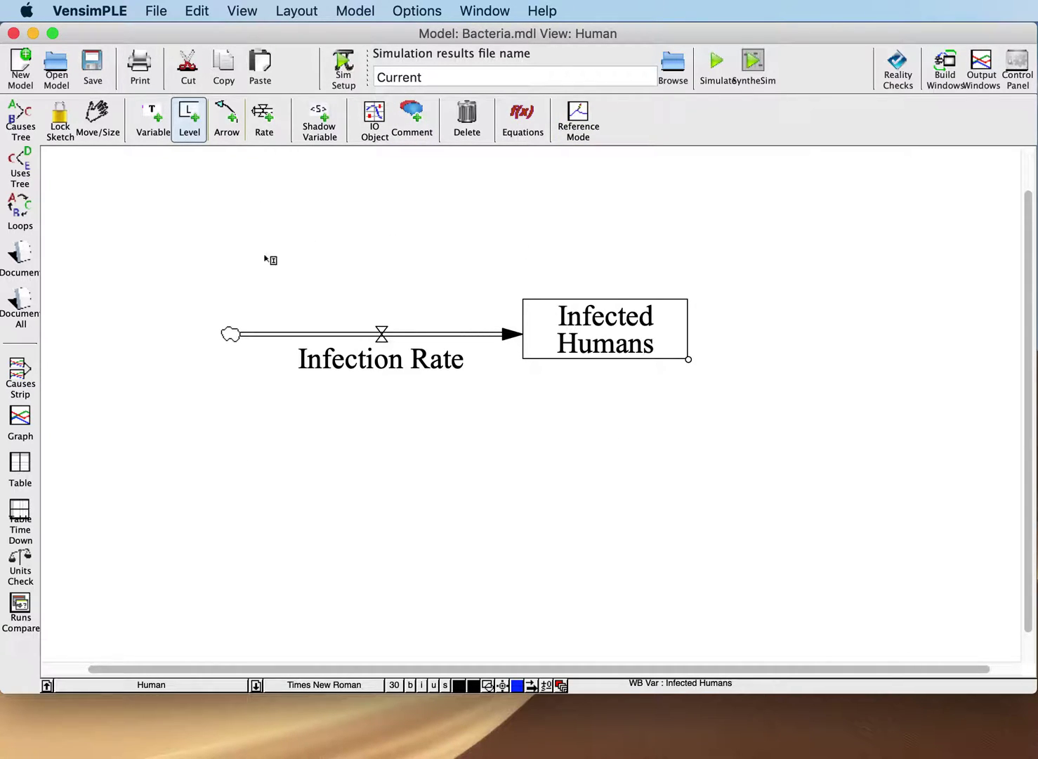
- Look at the Bacteria view, then return to the Human view
click(185, 683)
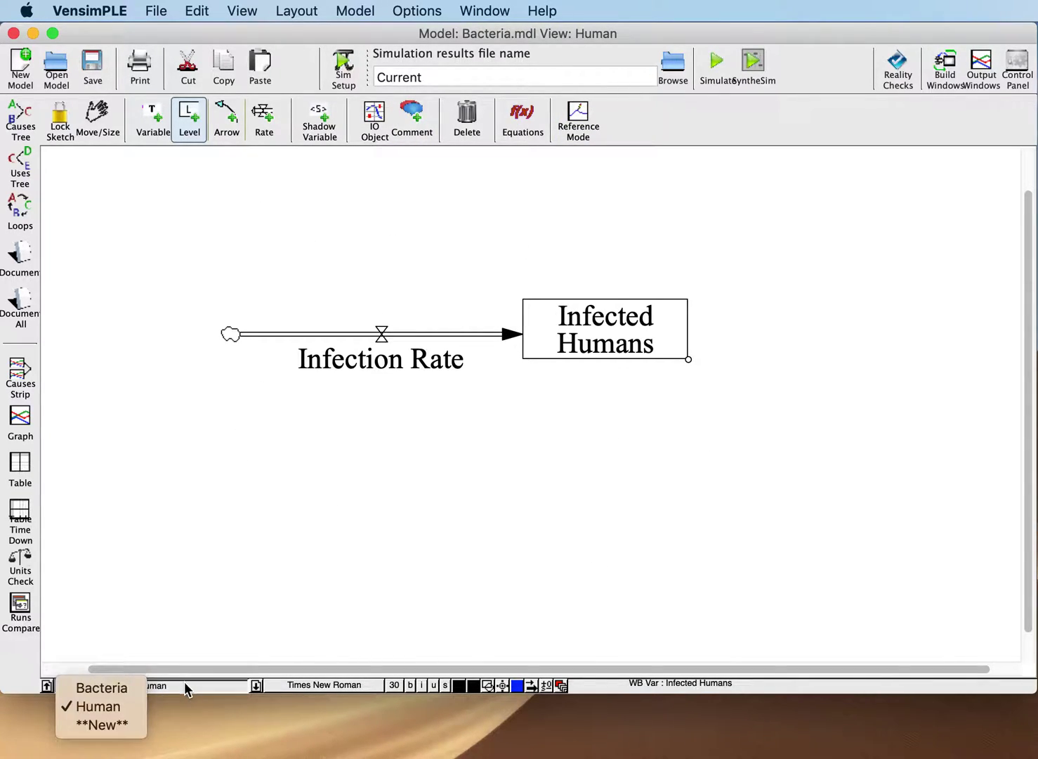
click(124, 688)
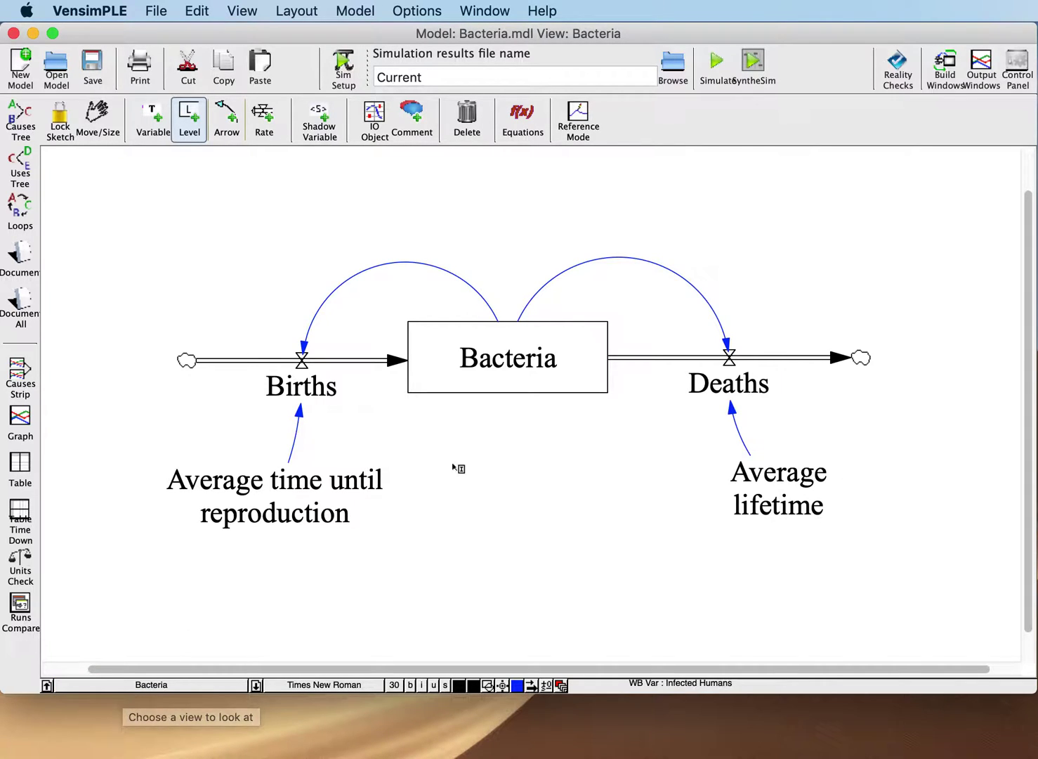
click(170, 694)
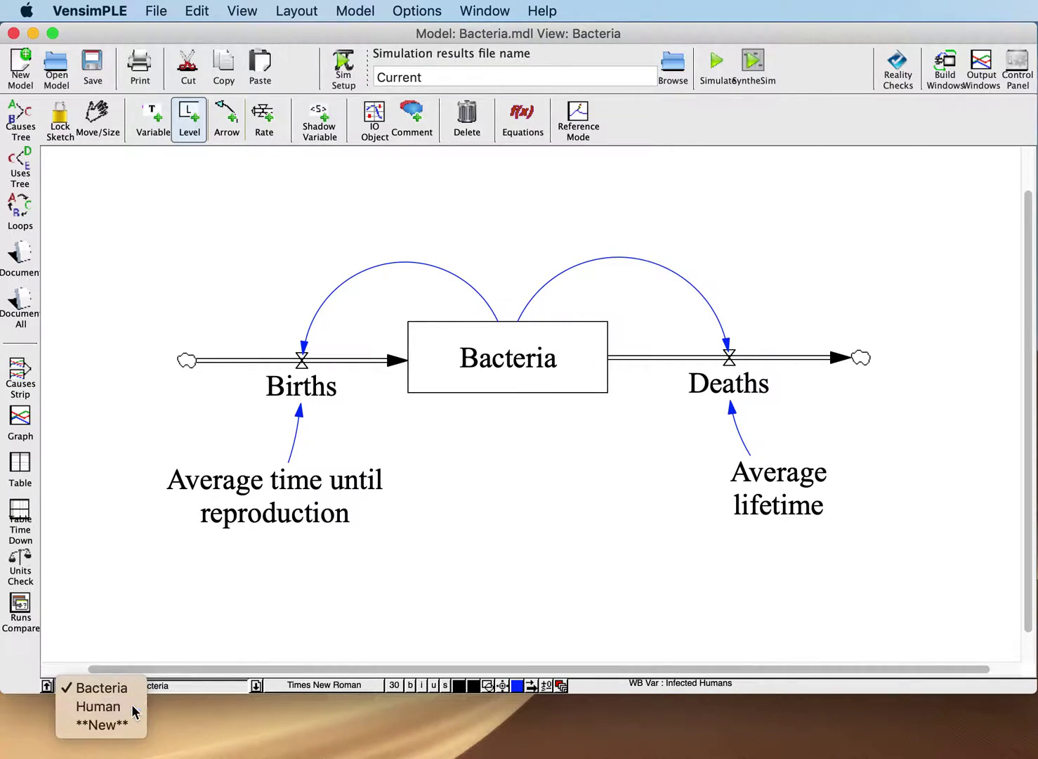
click(133, 705)
click(502, 596)
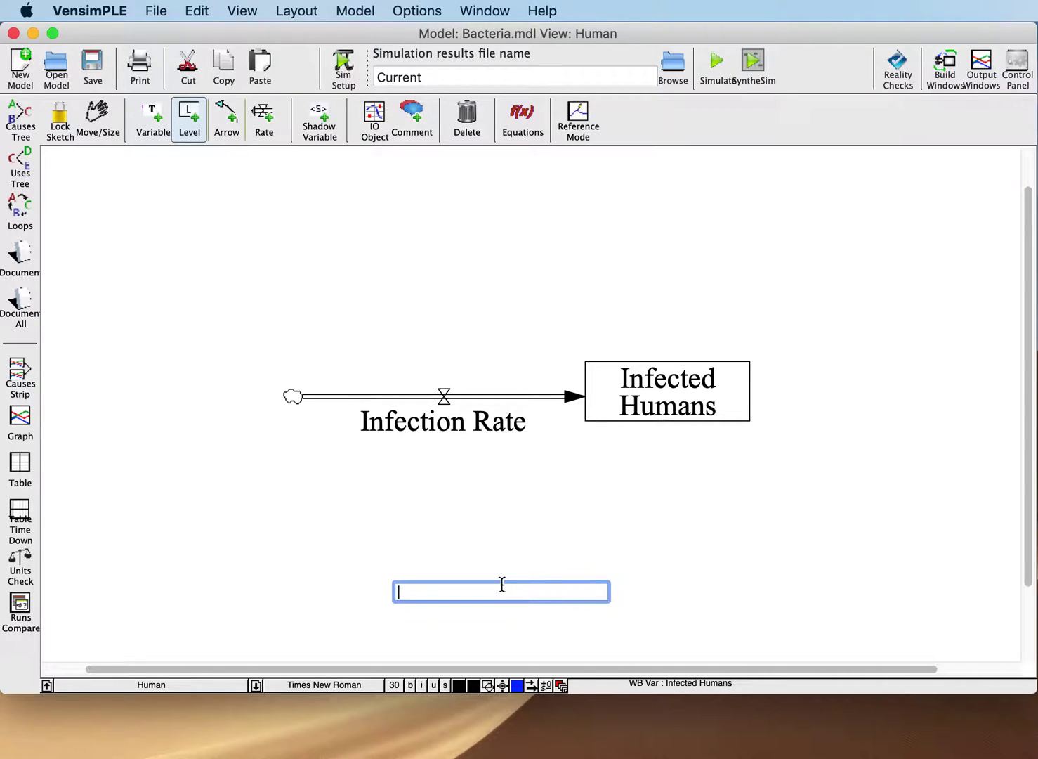
key(Escape)
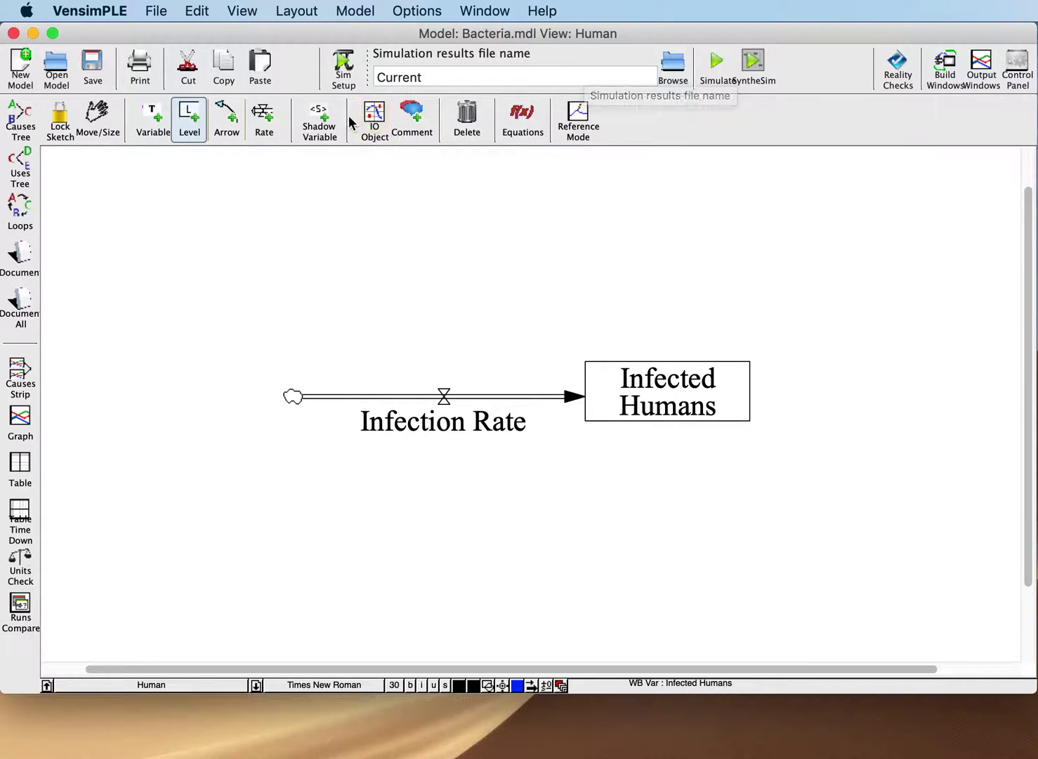
- Add a <Bacteria> shadow variable and widen it so the name fits on one line
click(324, 118)
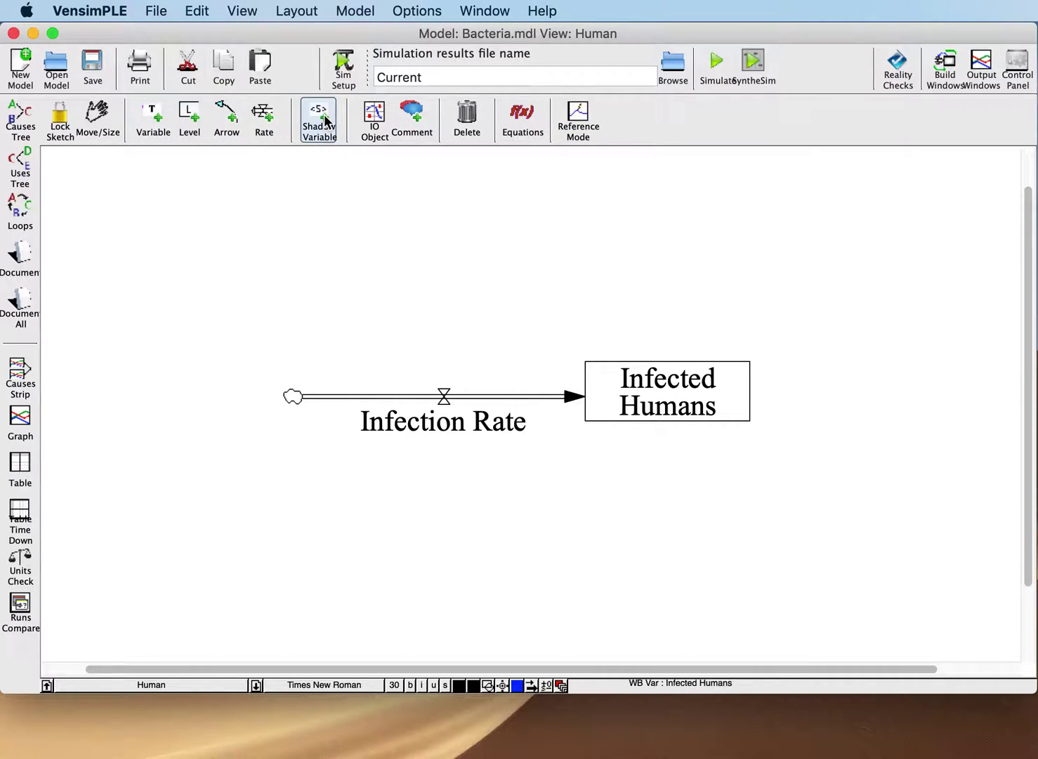
click(214, 259)
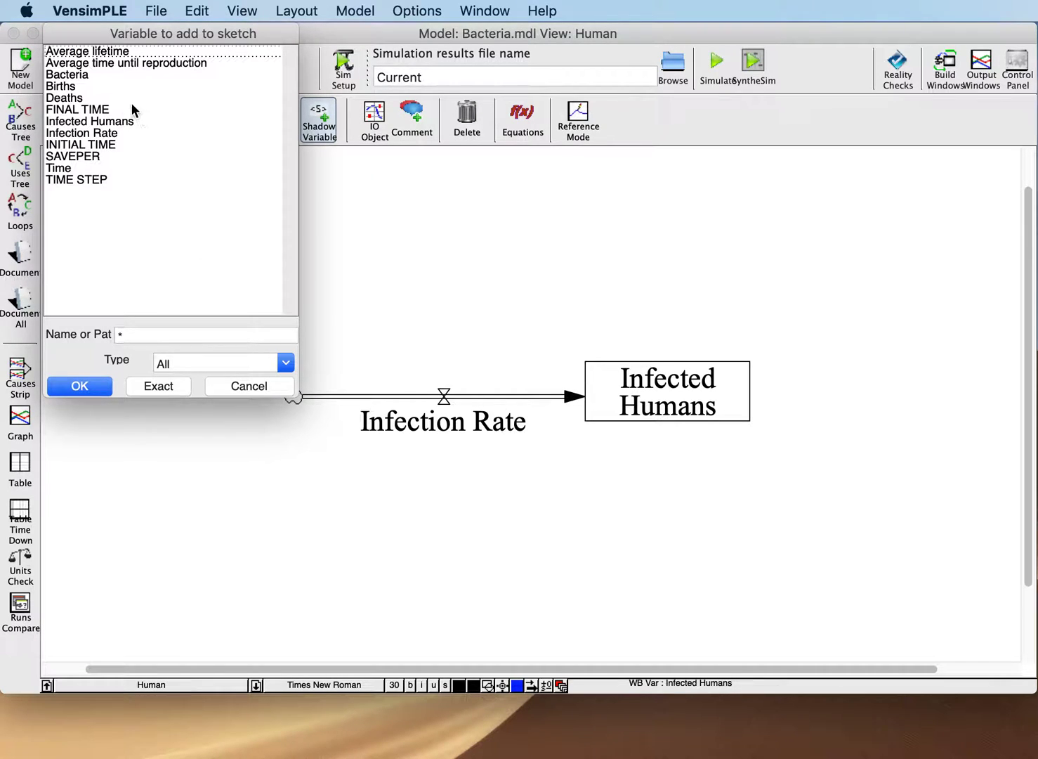
click(79, 75)
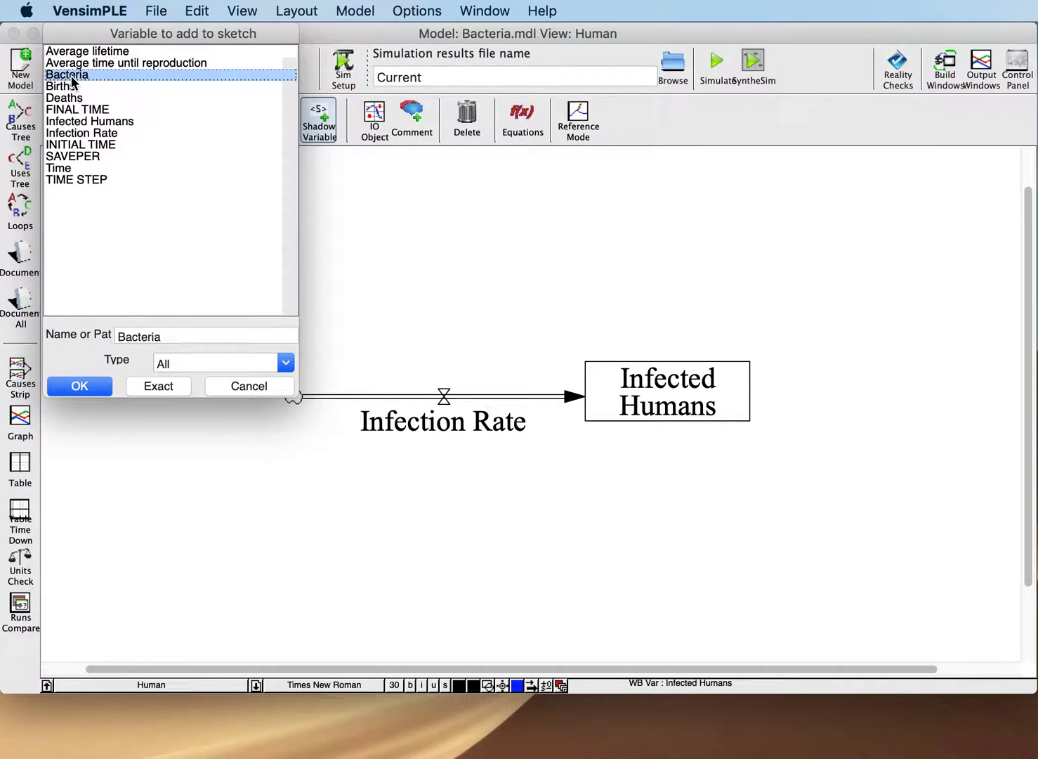
click(85, 387)
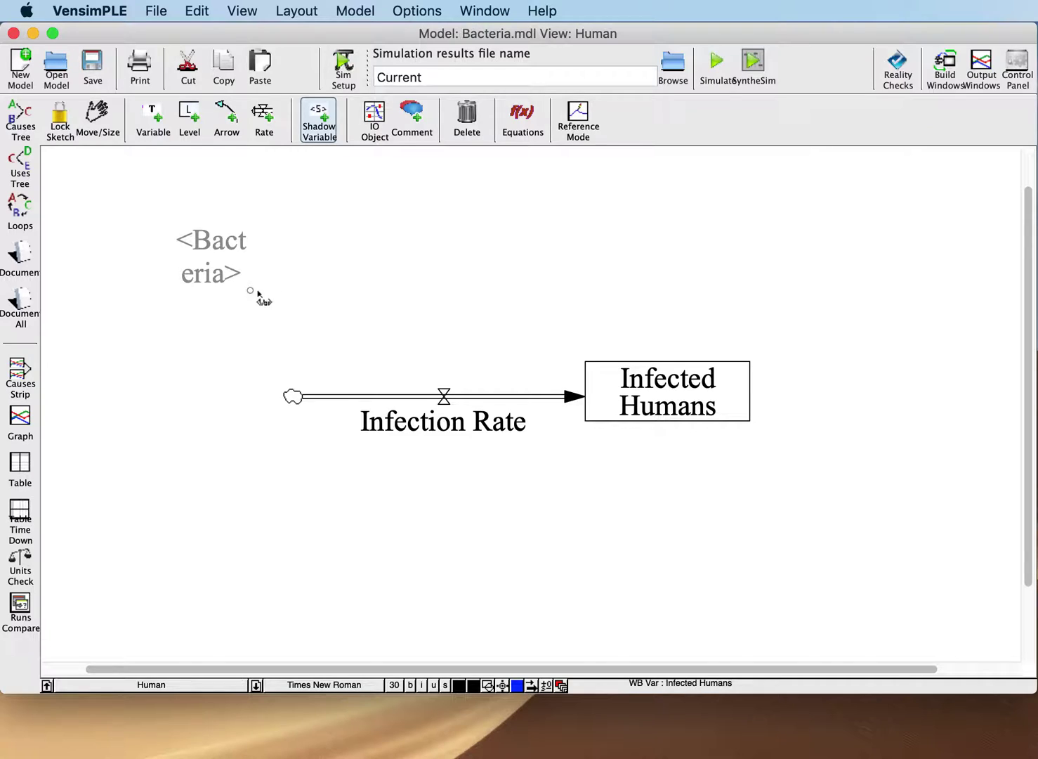
drag(258, 294, 331, 286)
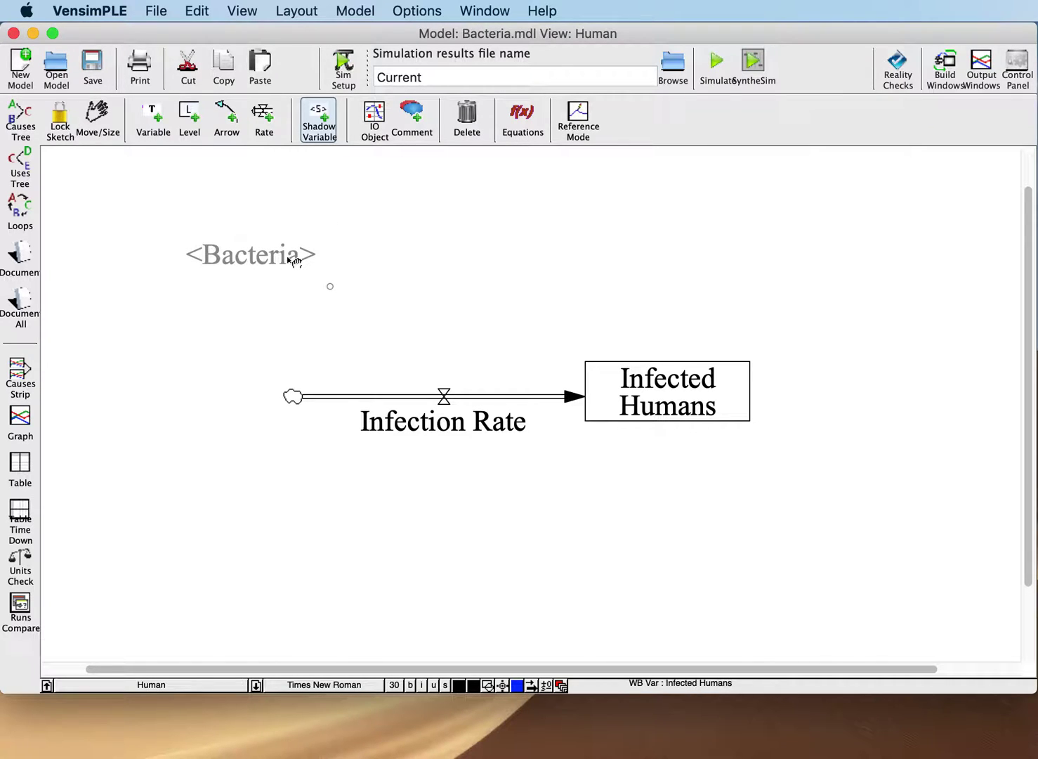
mouse_move(294, 263)
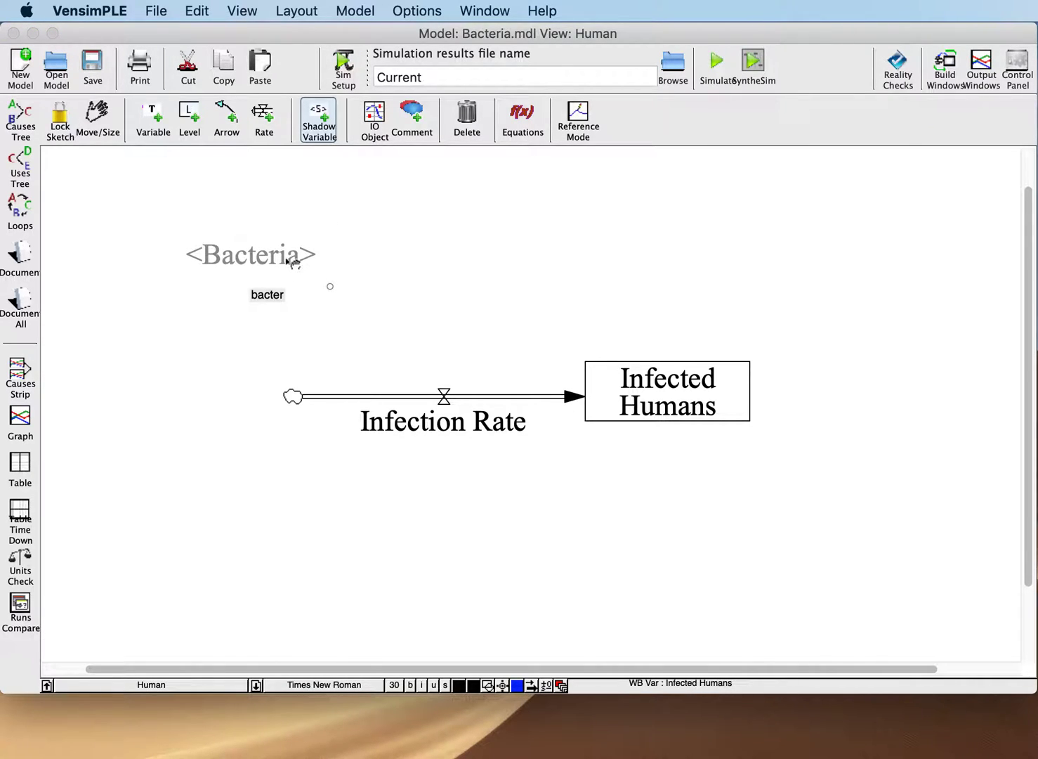
- Toggle between the Bacteria and Human views several times, ending on Human
click(190, 685)
click(106, 703)
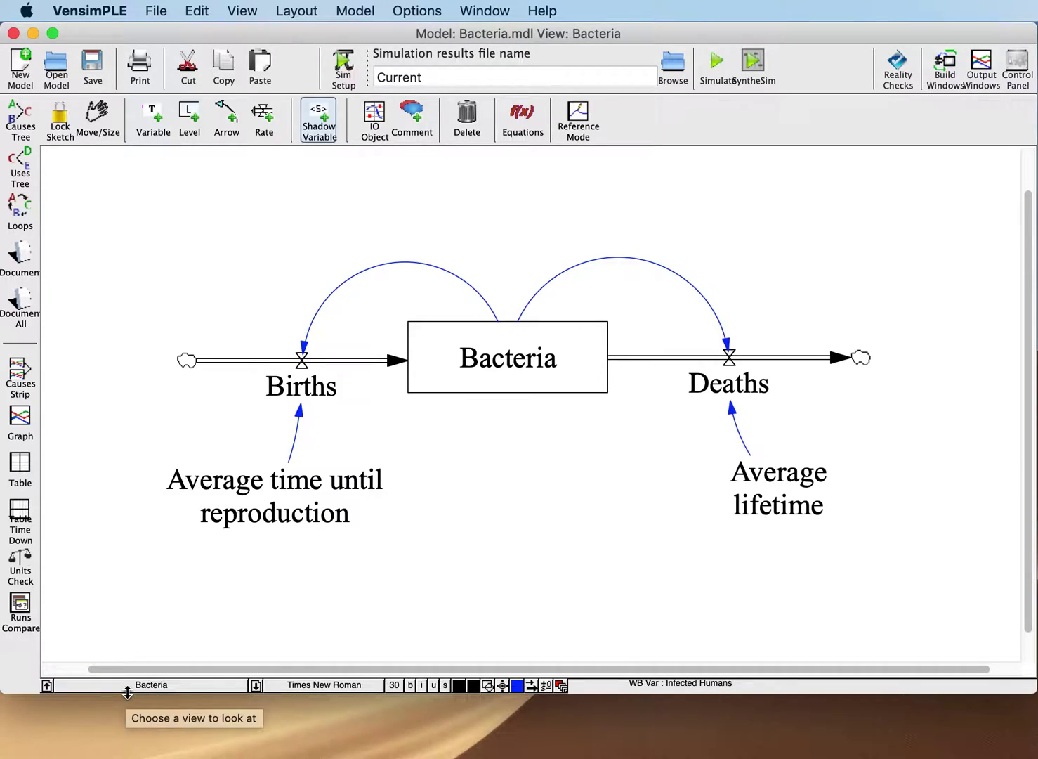
mouse_move(535, 384)
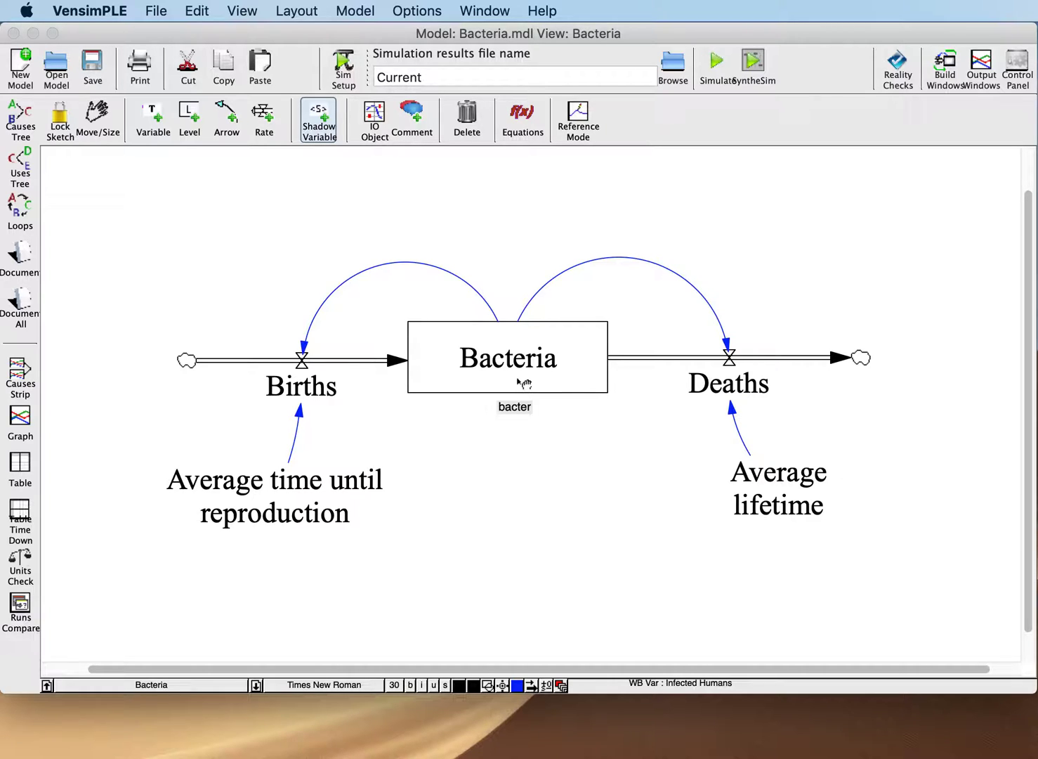
click(196, 693)
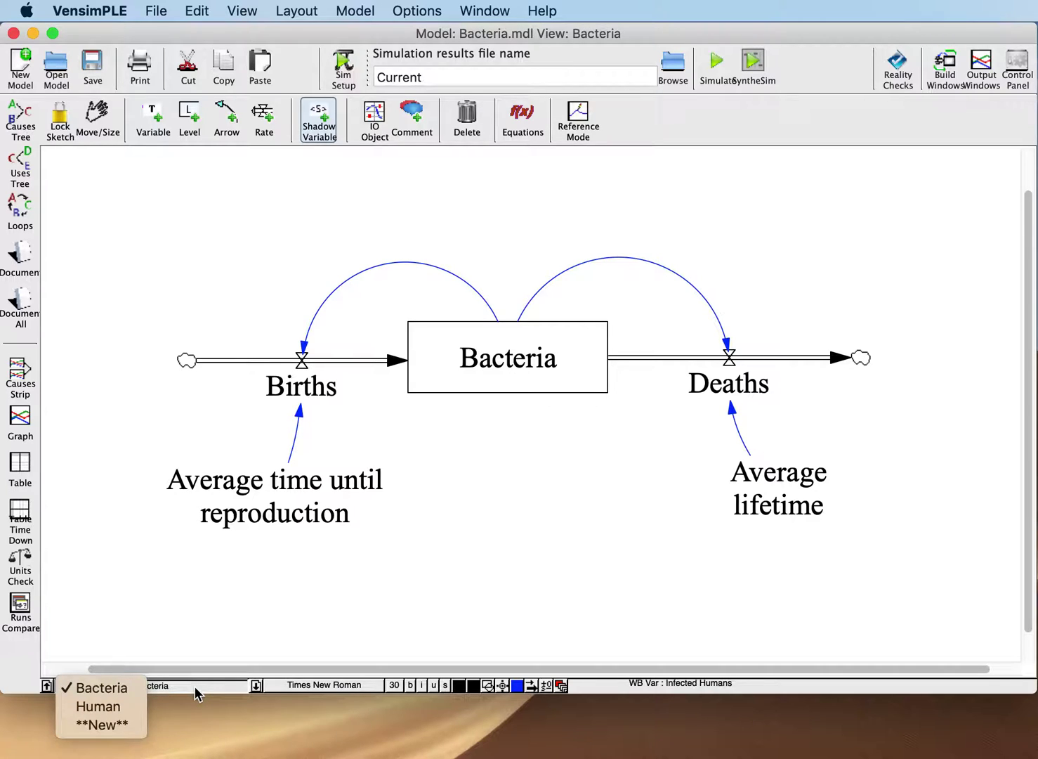
click(130, 706)
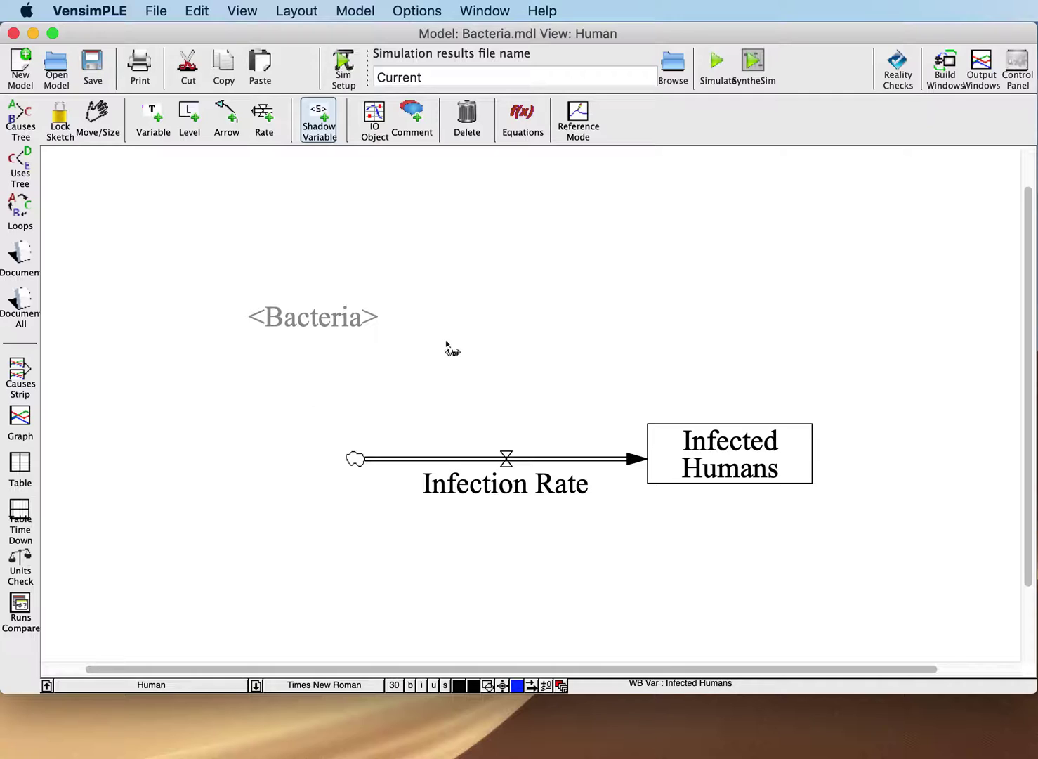
click(216, 689)
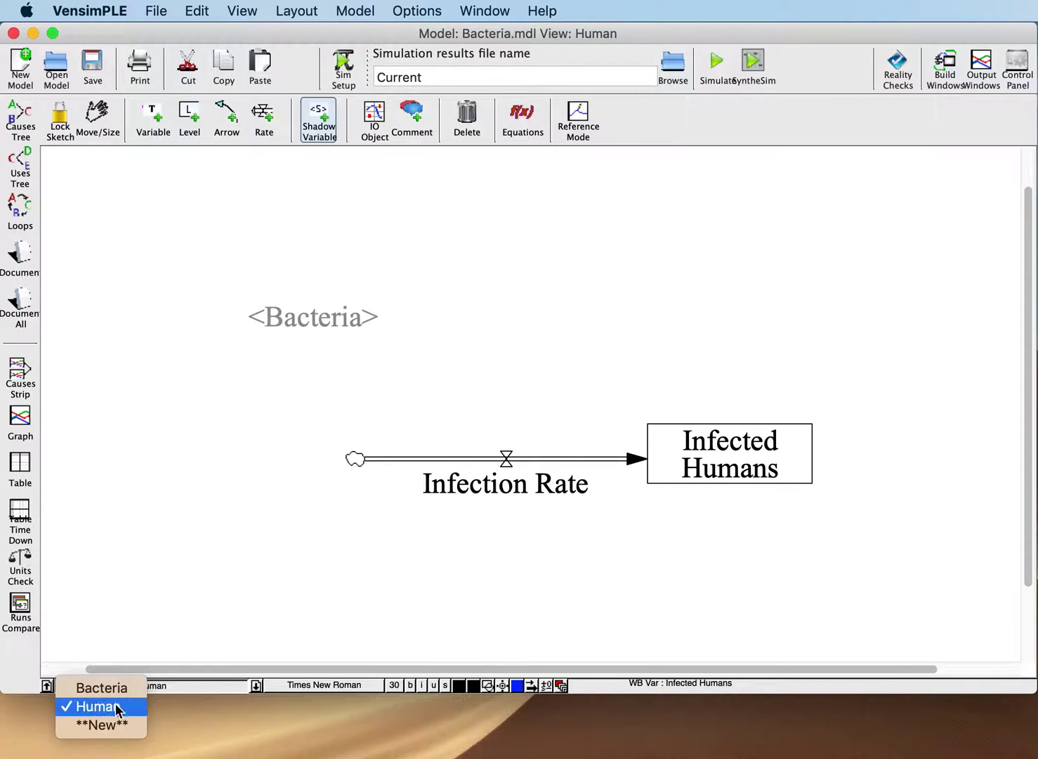
click(88, 688)
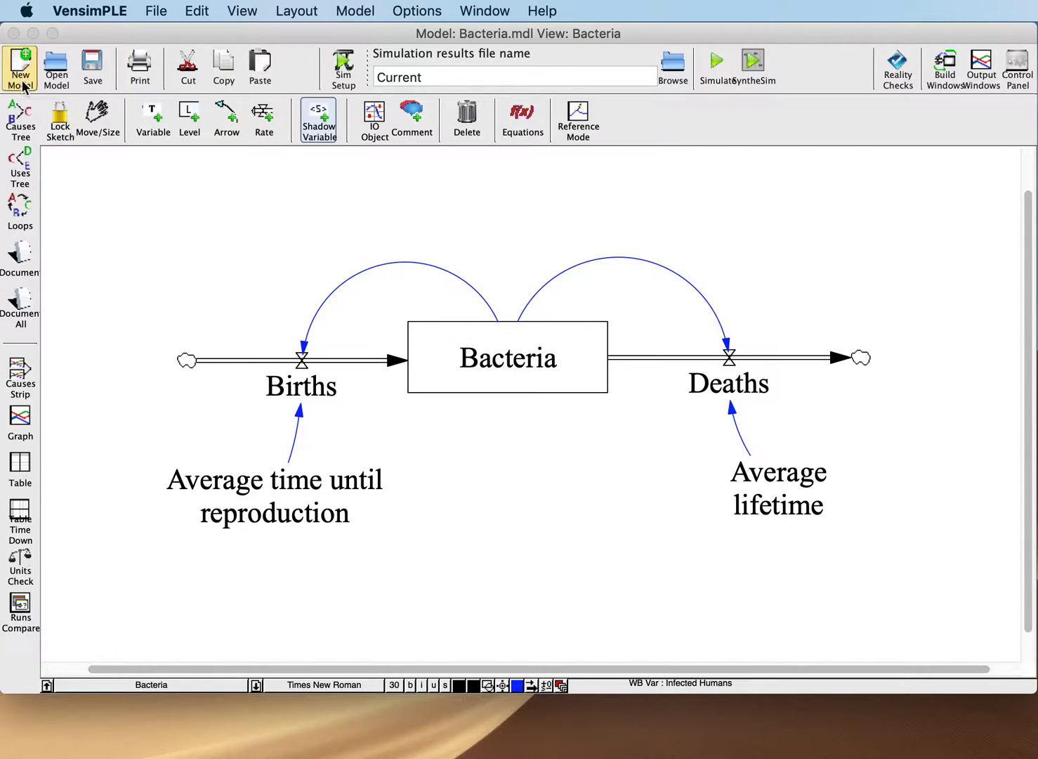
click(163, 688)
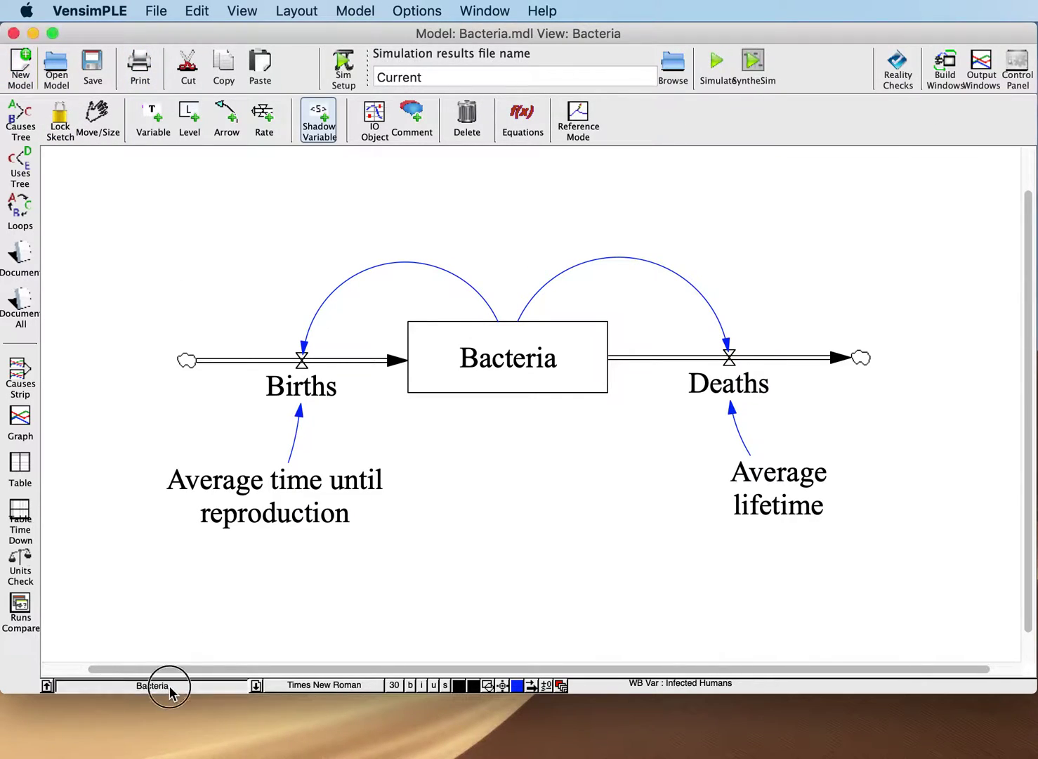
click(127, 708)
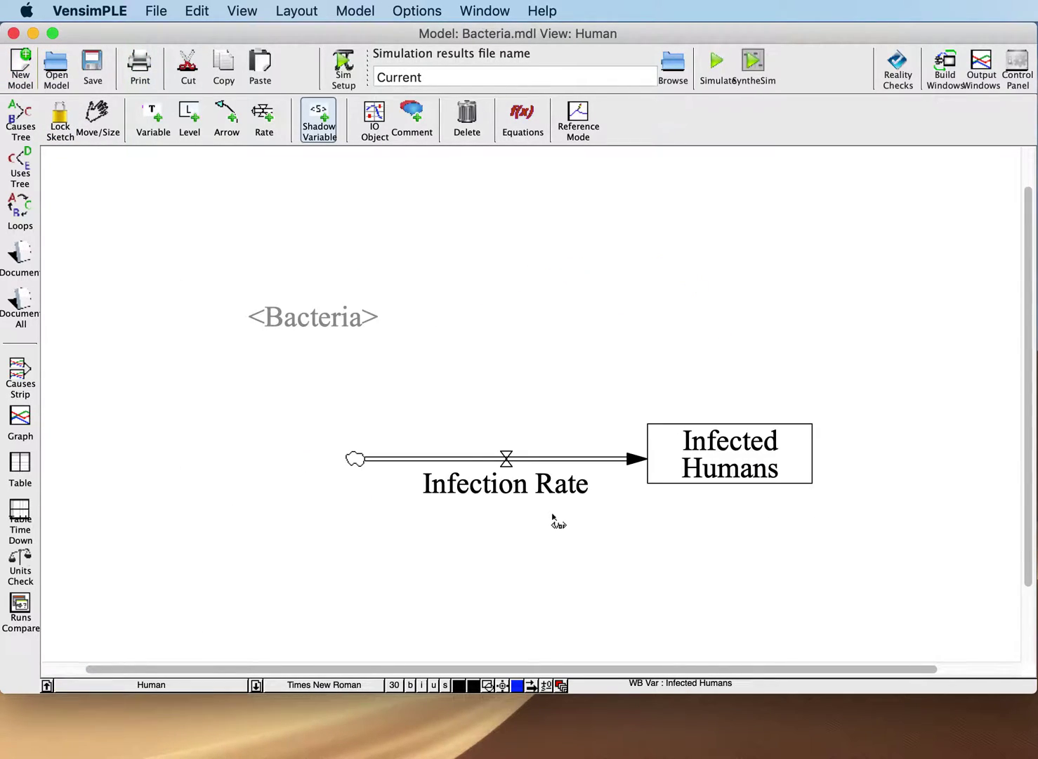
click(162, 686)
click(124, 689)
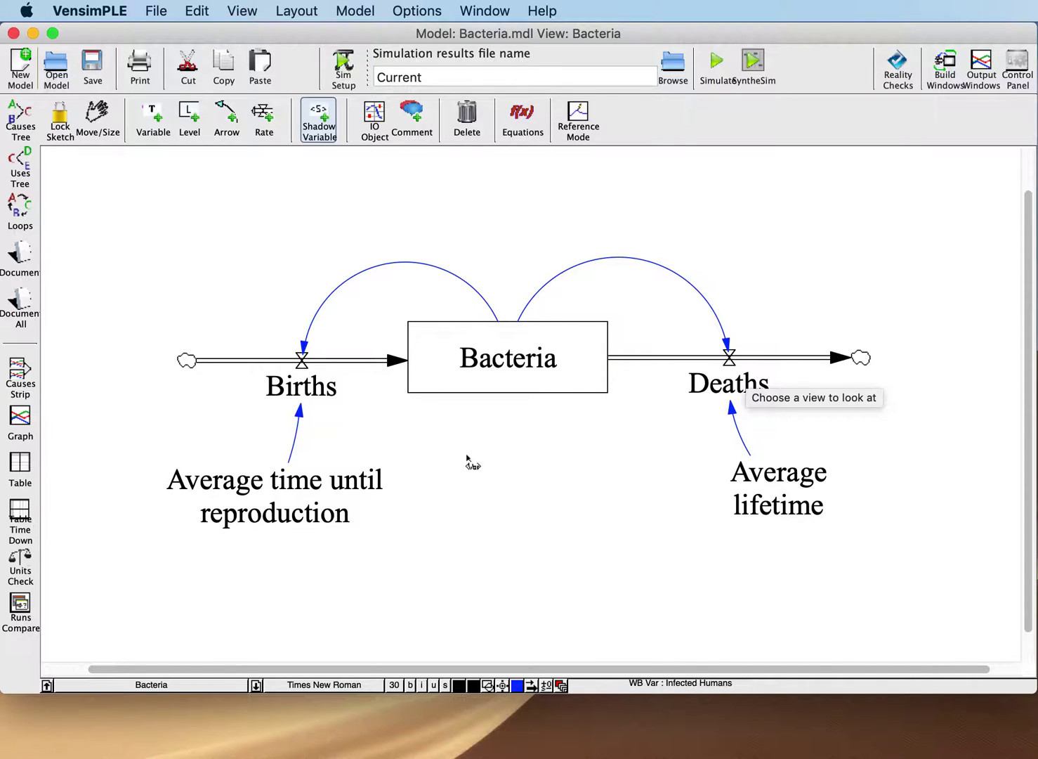
click(187, 690)
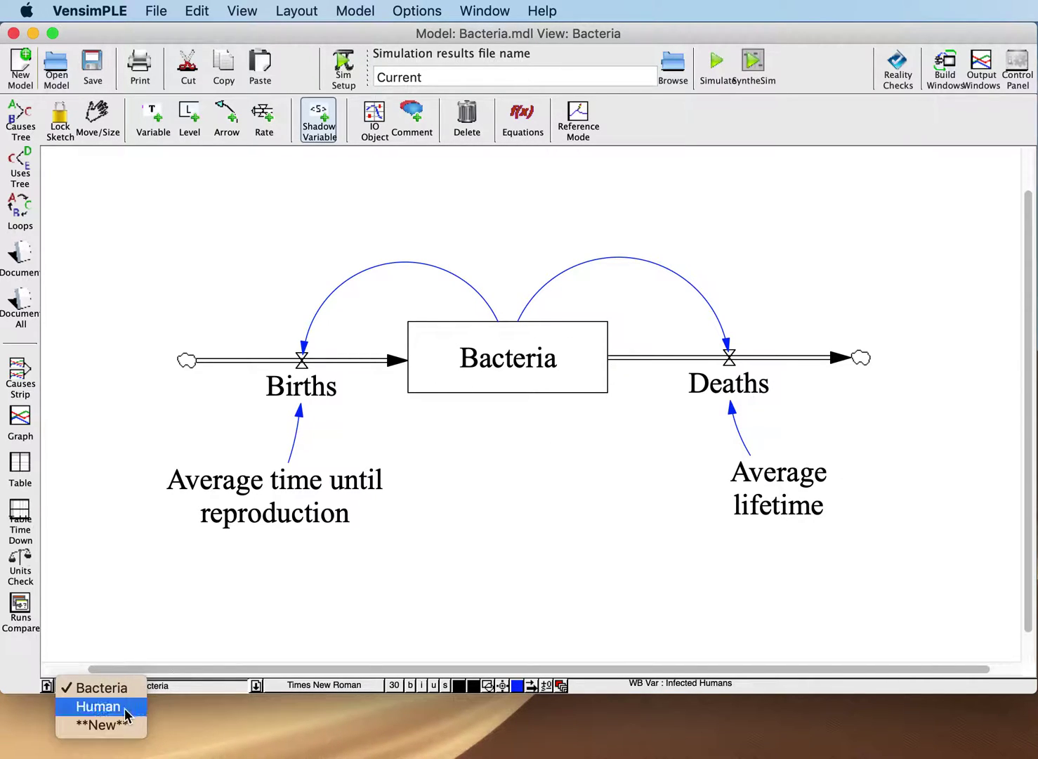
click(126, 642)
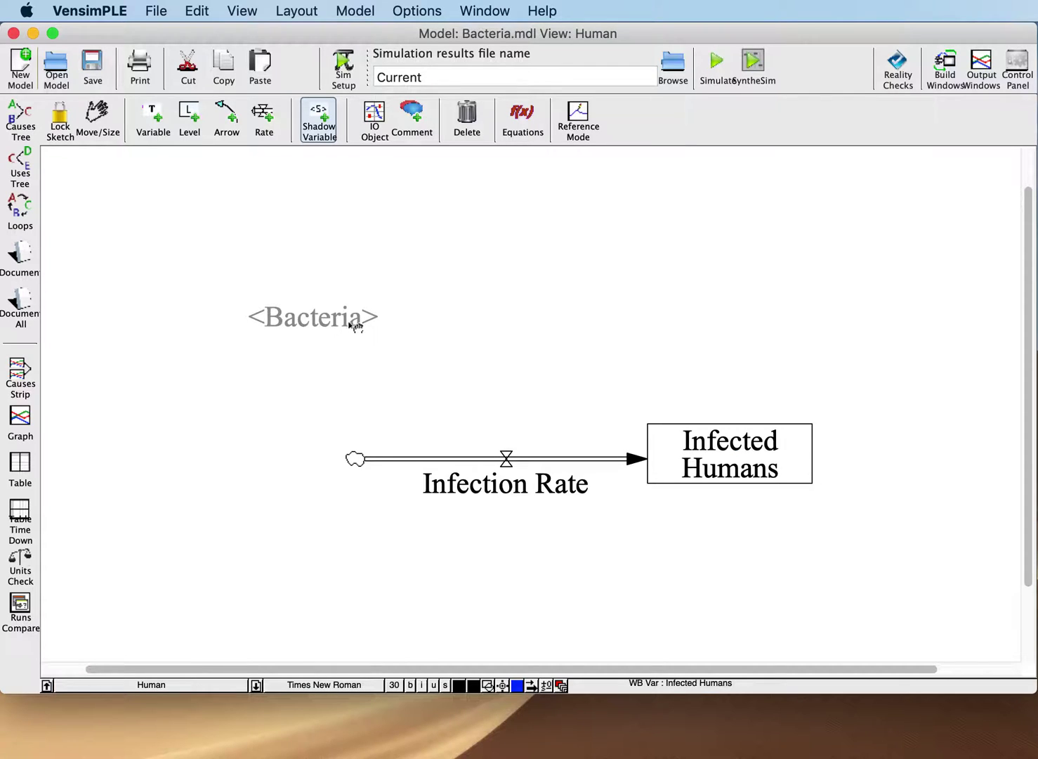
- Draw a curved causal arrow from <Bacteria> to the Infection Rate valve
click(225, 118)
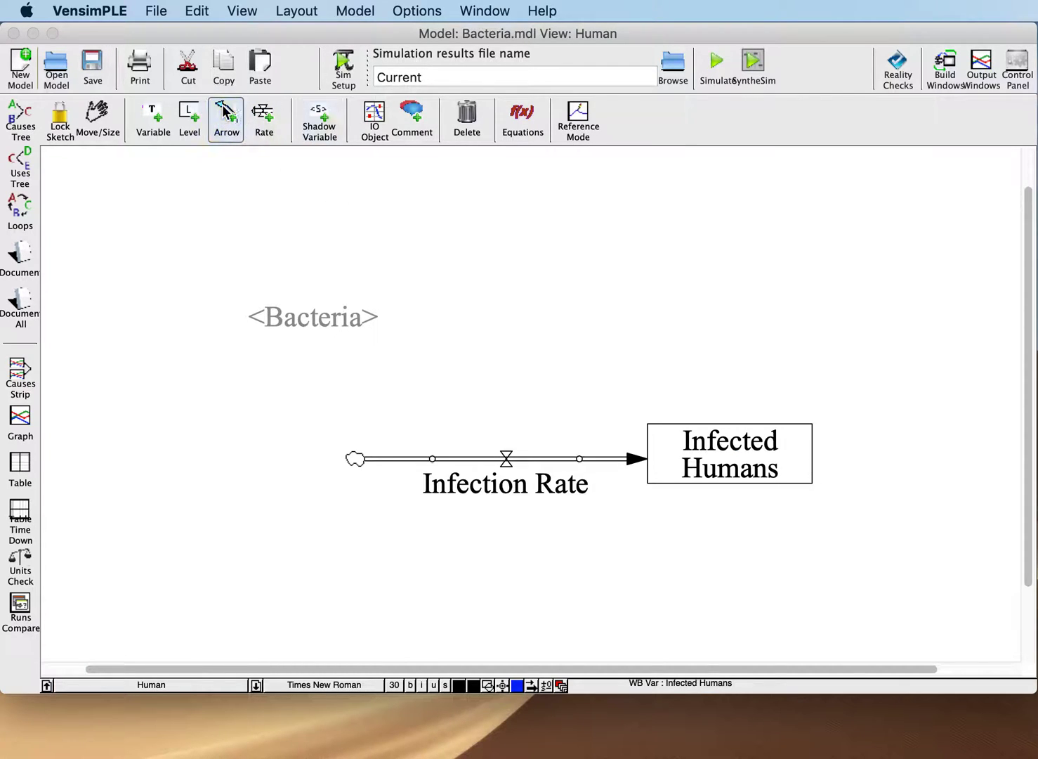
click(308, 320)
click(503, 453)
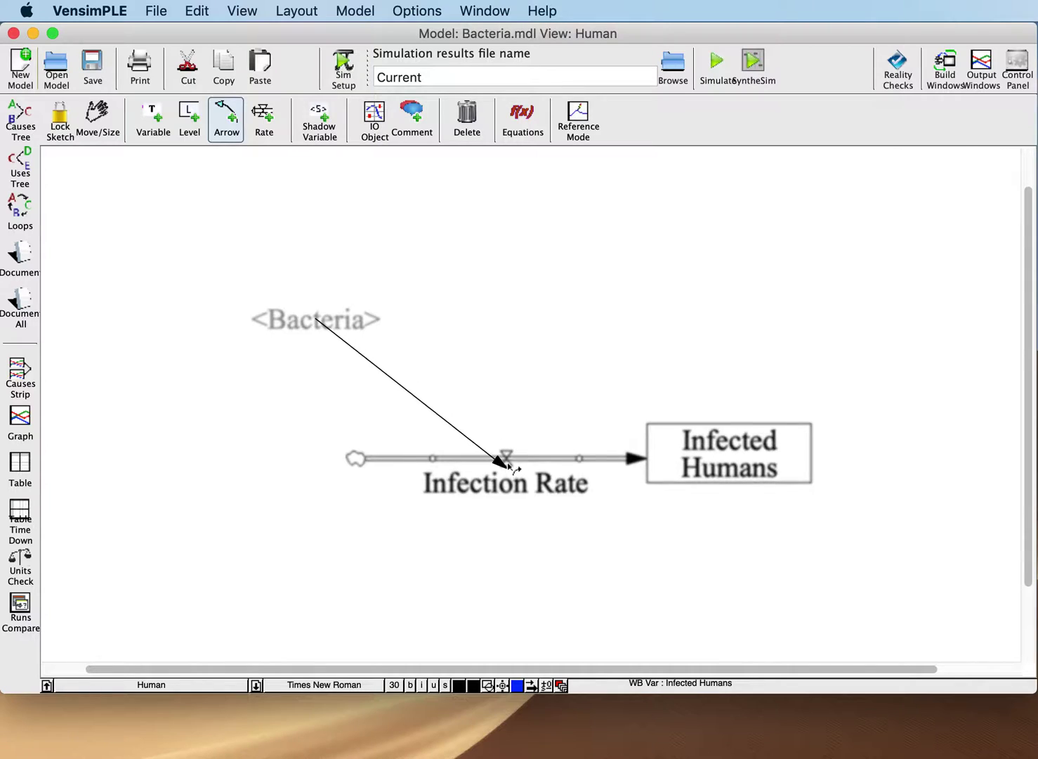
click(506, 457)
drag(425, 399, 482, 367)
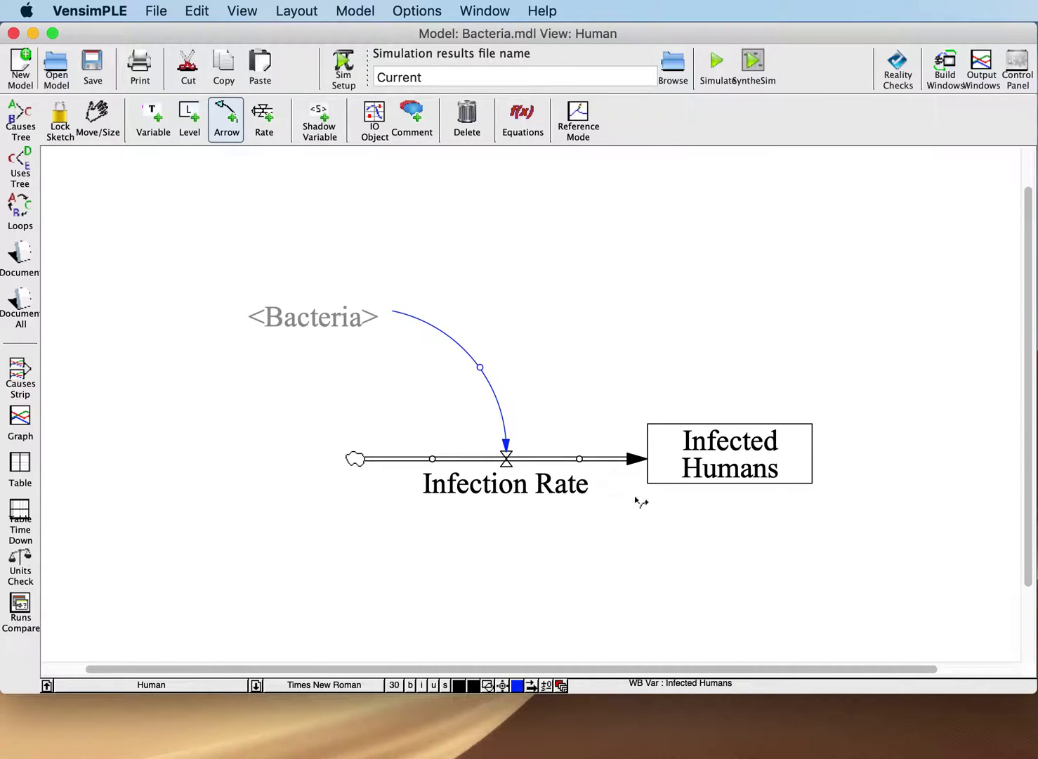
- Set the Infection Rate equation to Bacteria*0.25
click(523, 118)
click(504, 479)
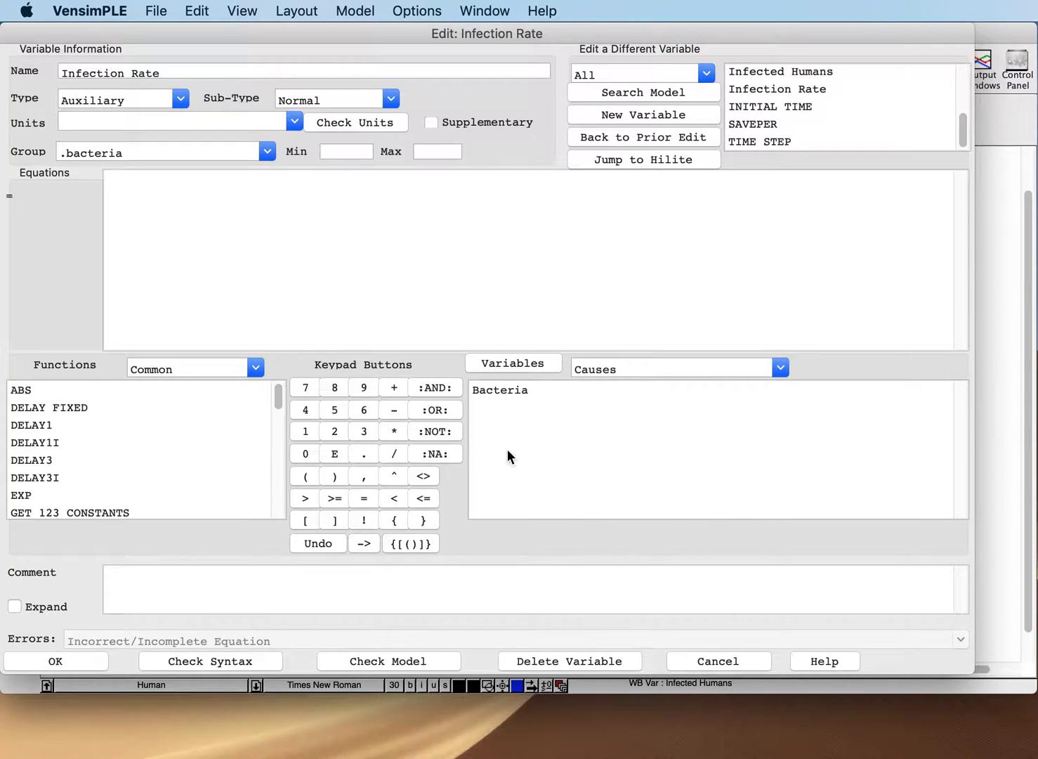
click(490, 388)
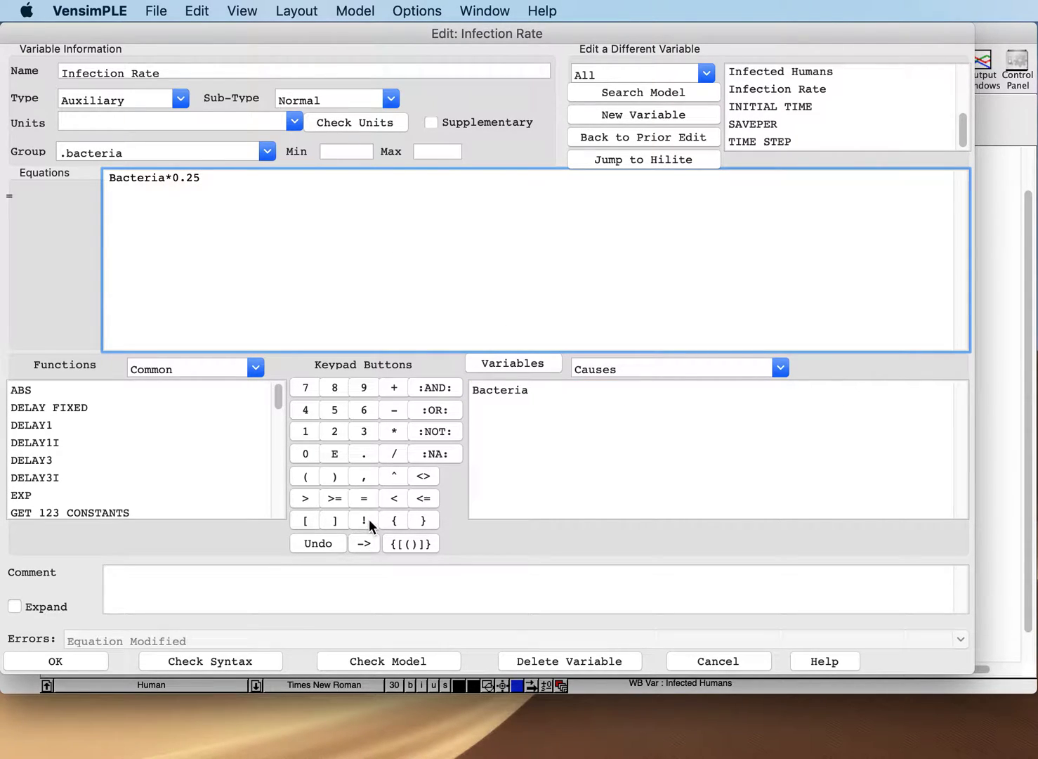
click(57, 661)
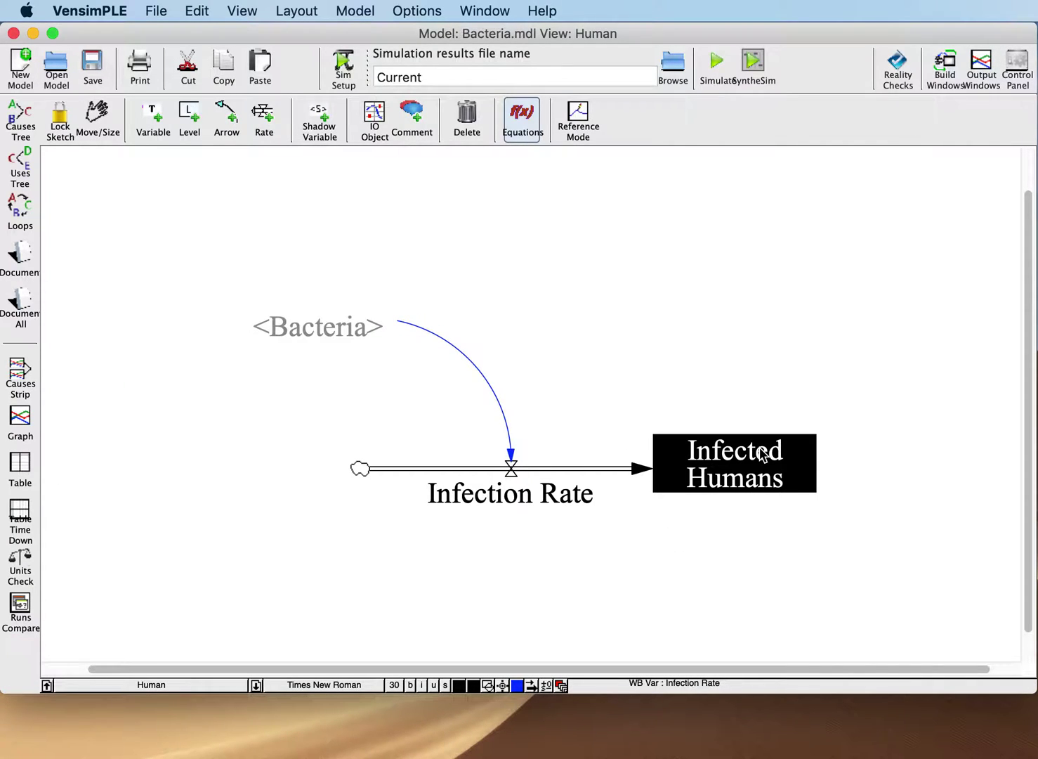
- Give Infected Humans an initial value of 0
click(739, 473)
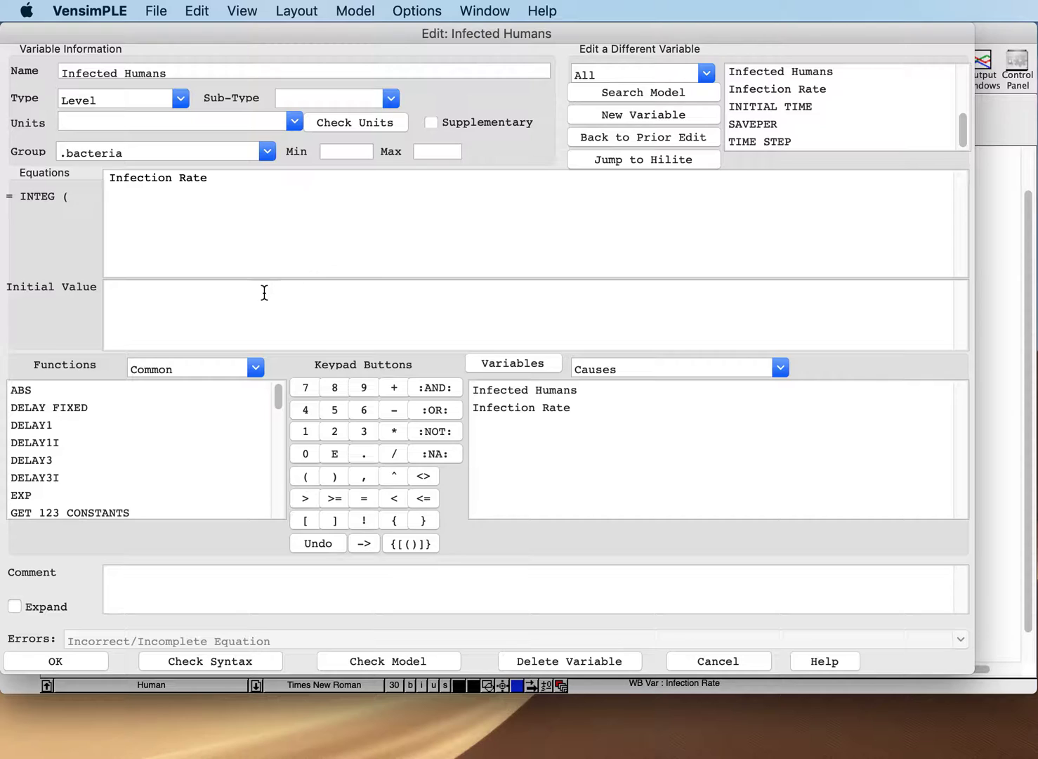
click(264, 293)
text(0)
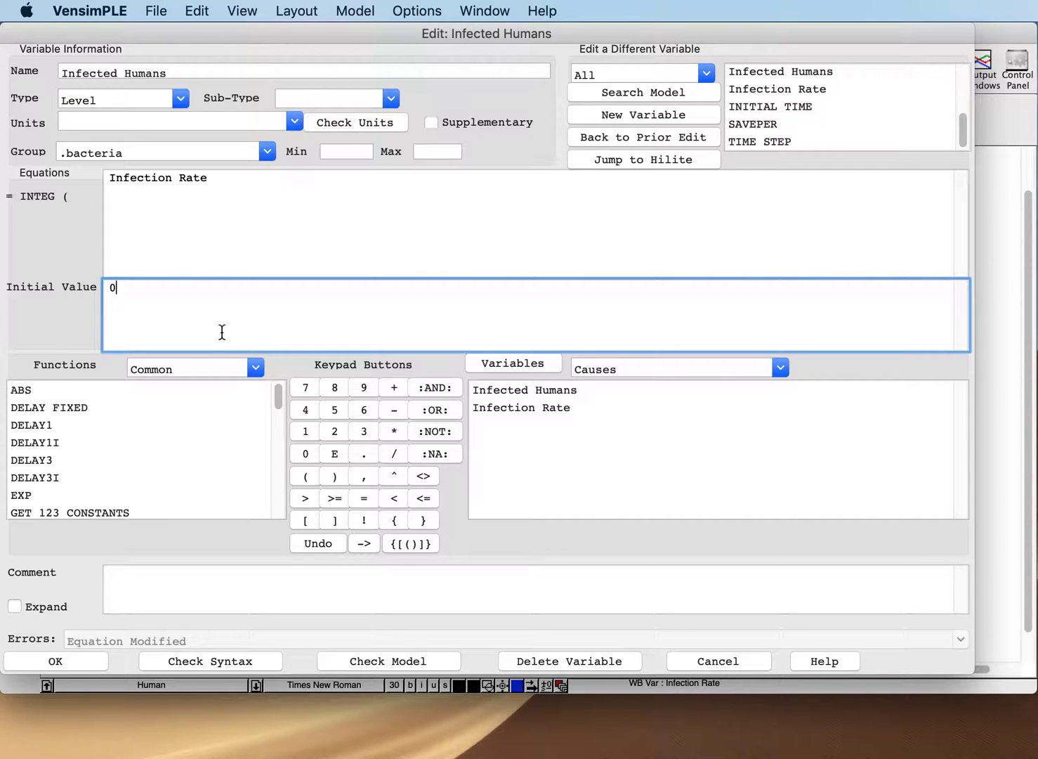
click(65, 657)
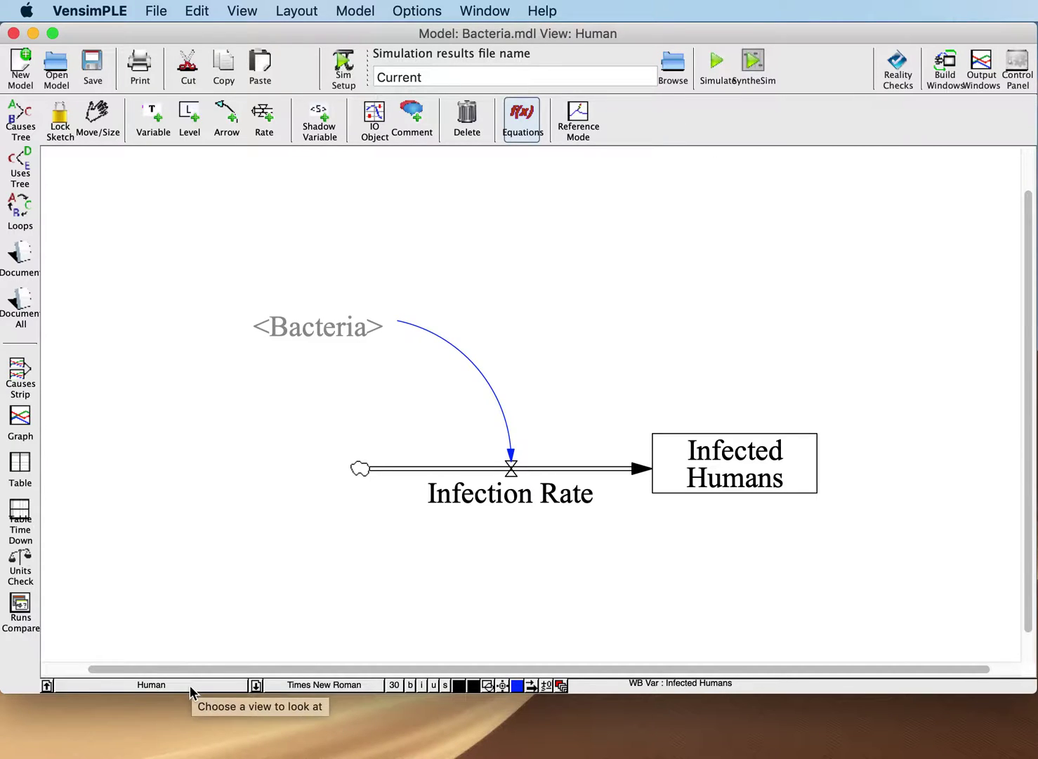
- Switch between the Bacteria and Human views, ending on the Bacteria view
click(151, 686)
click(102, 687)
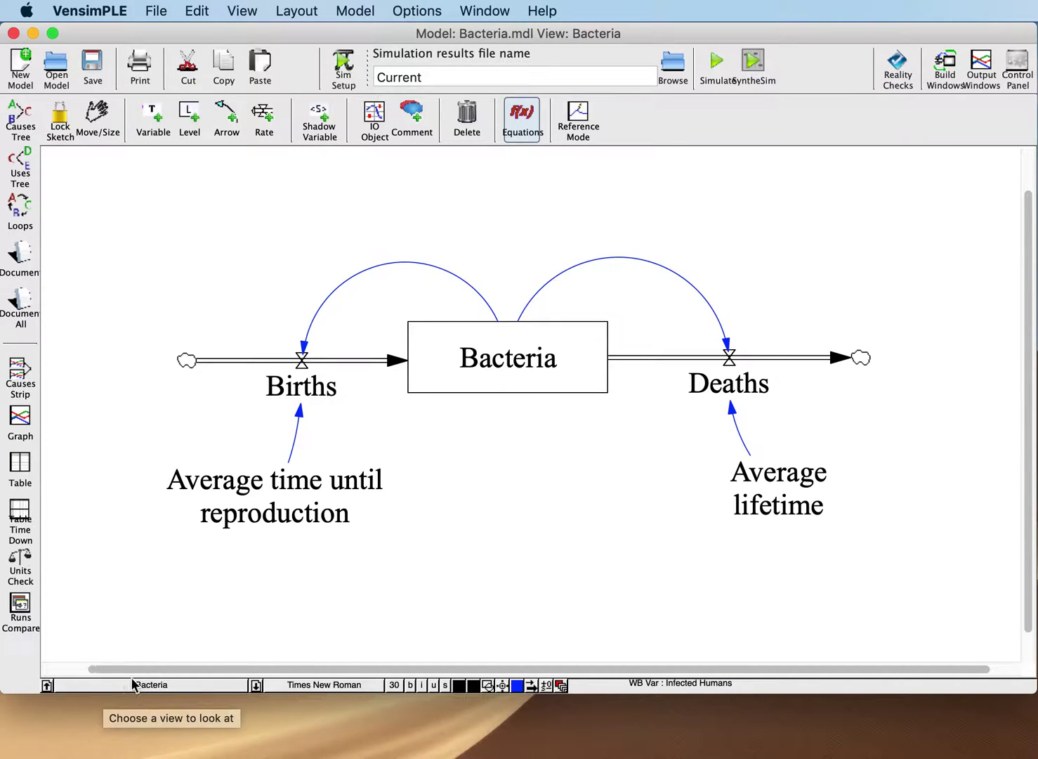
click(133, 690)
click(126, 642)
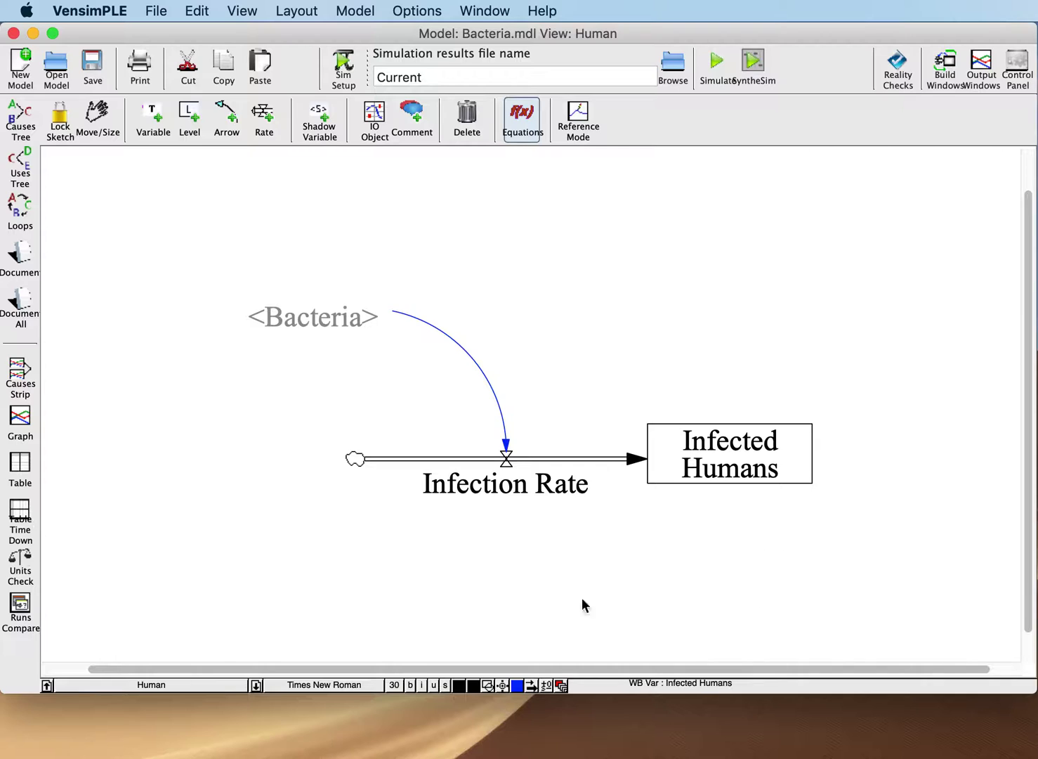
click(206, 685)
click(144, 686)
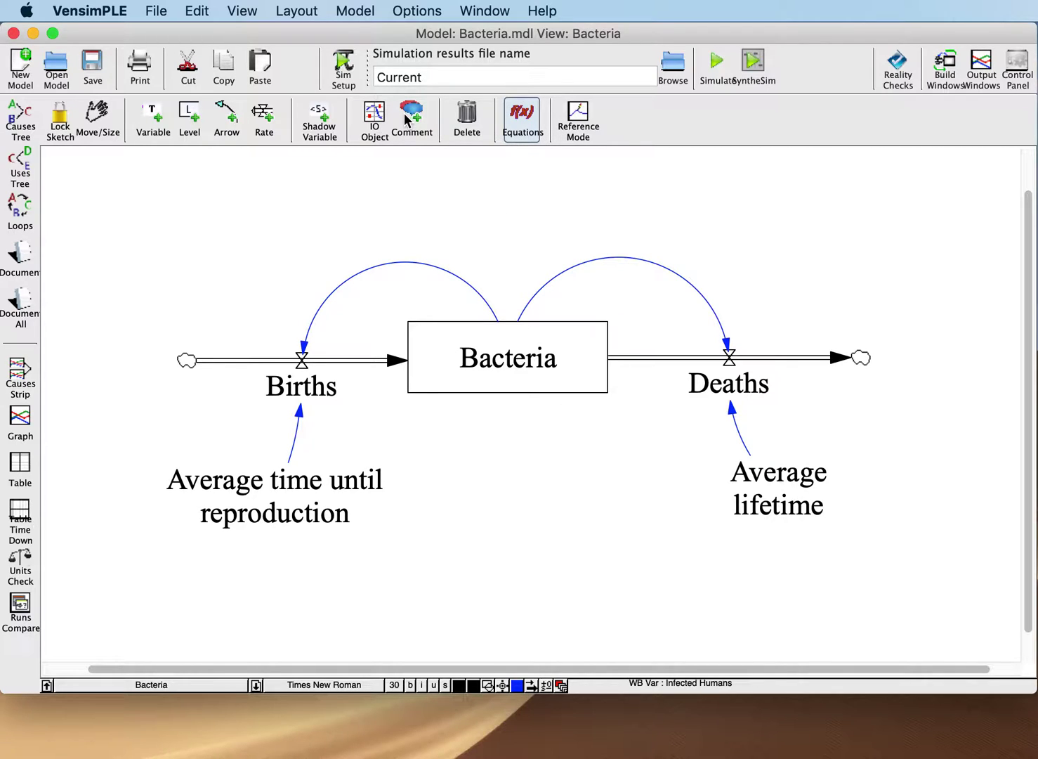
click(327, 123)
click(515, 529)
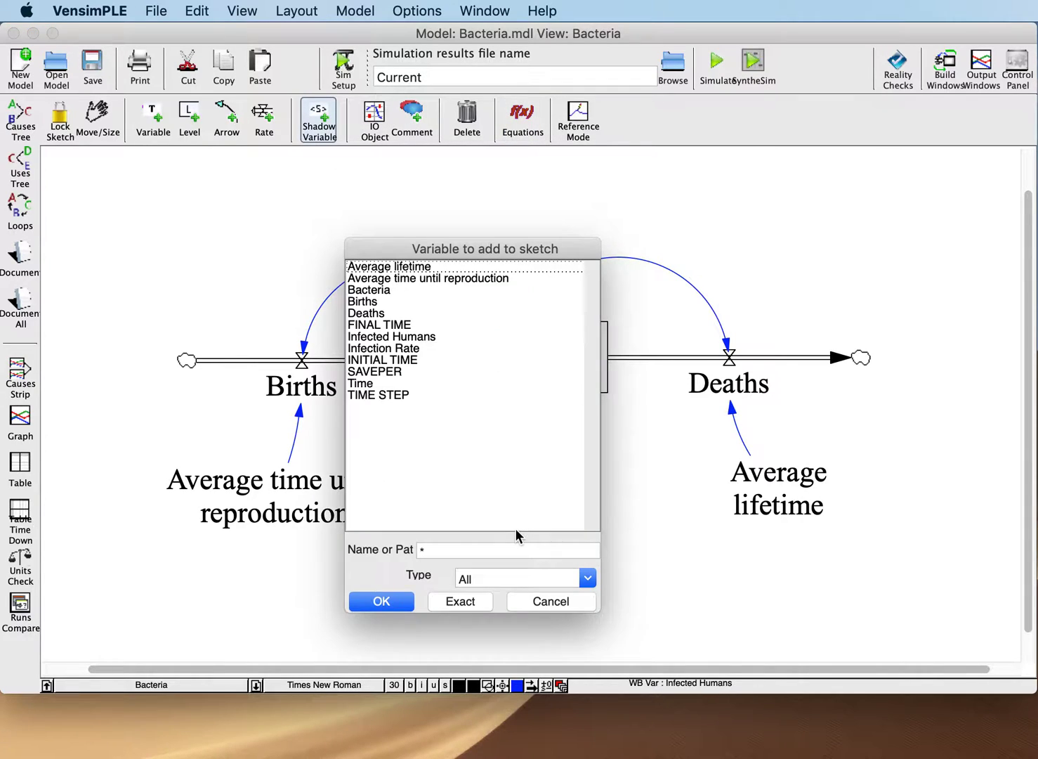
click(425, 339)
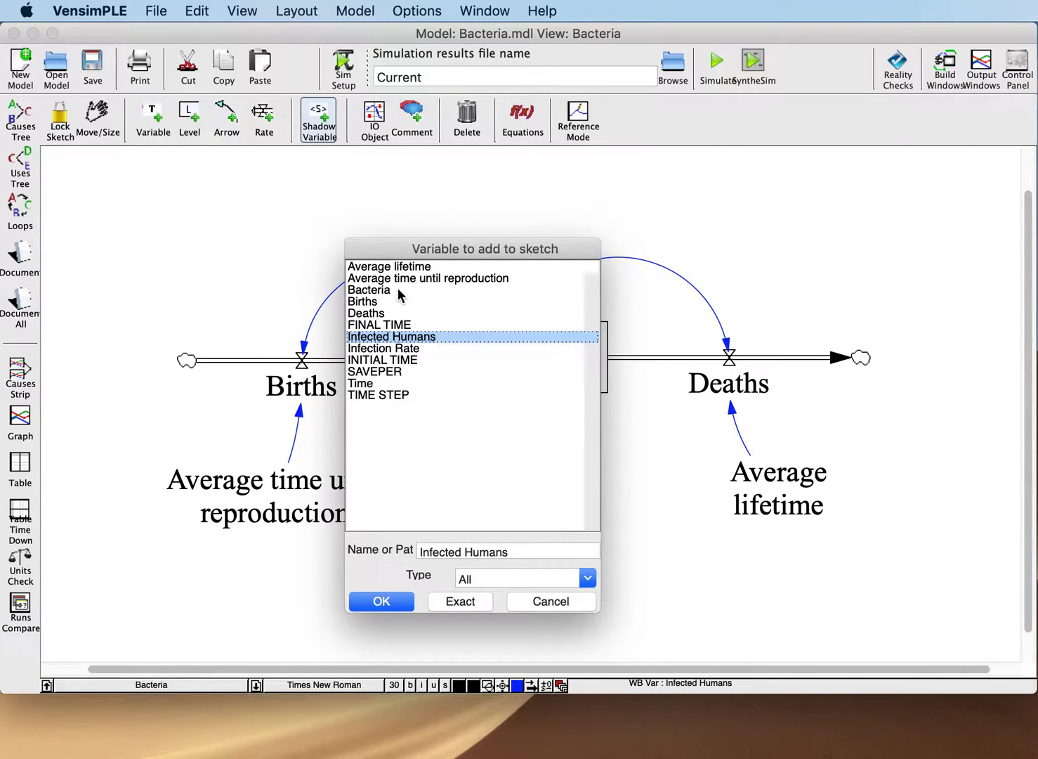
click(576, 604)
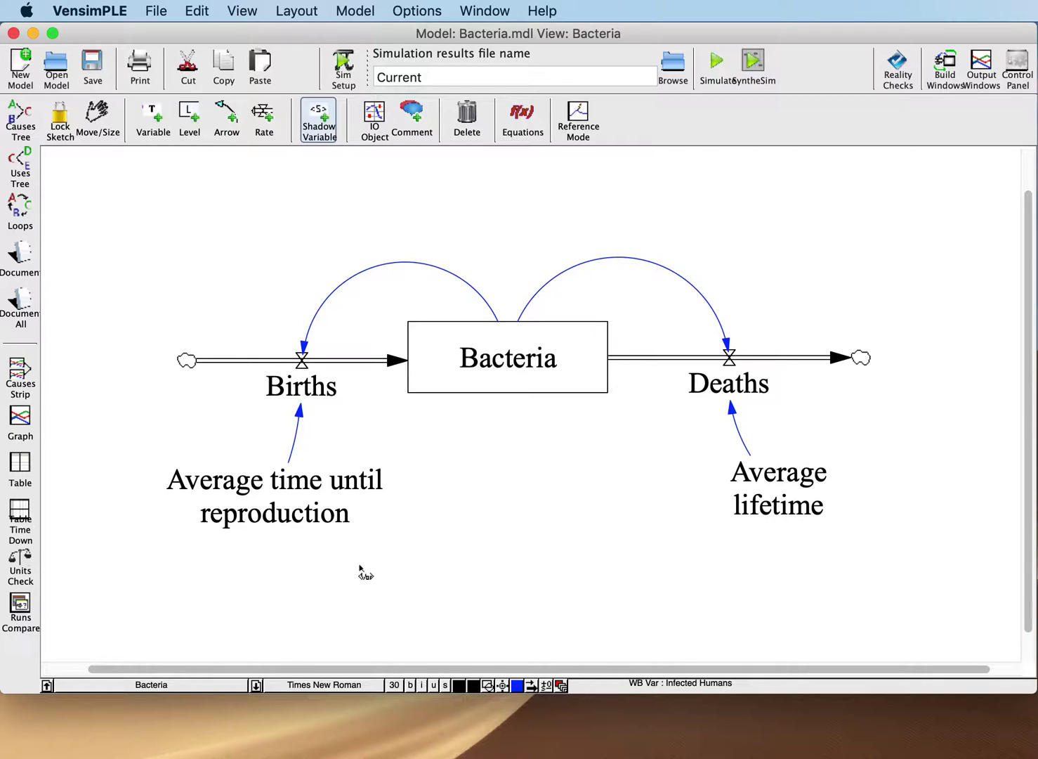
- Toggle between the Bacteria and Human views, ending on the Human view
click(128, 686)
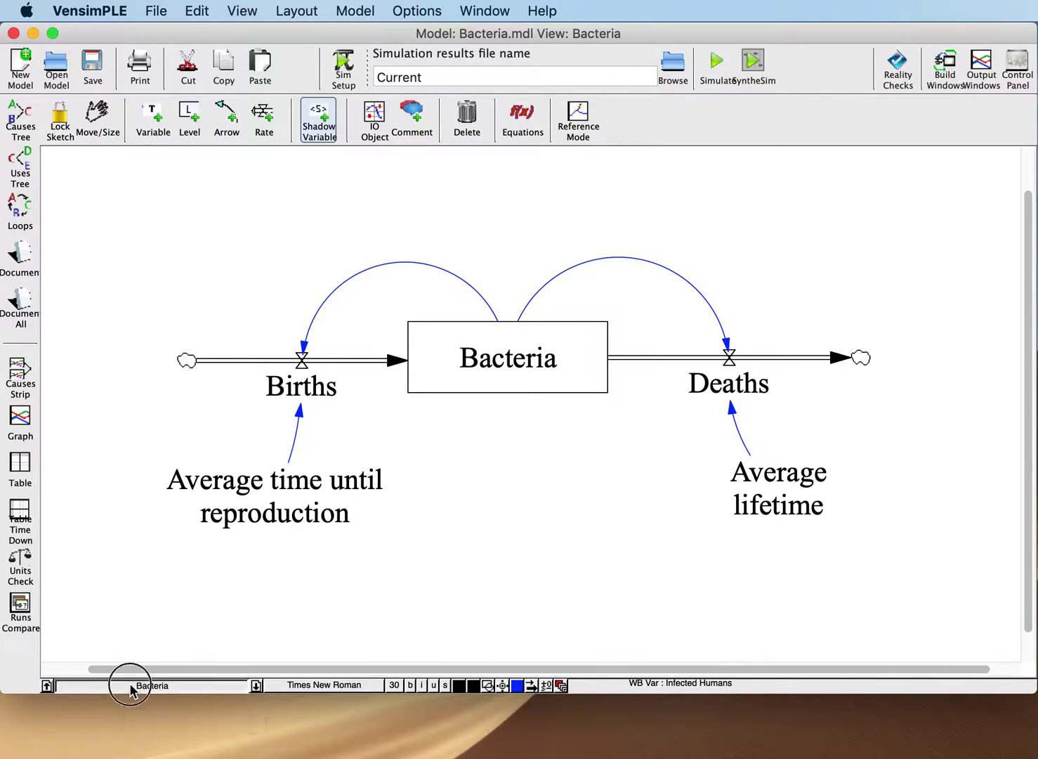
click(103, 714)
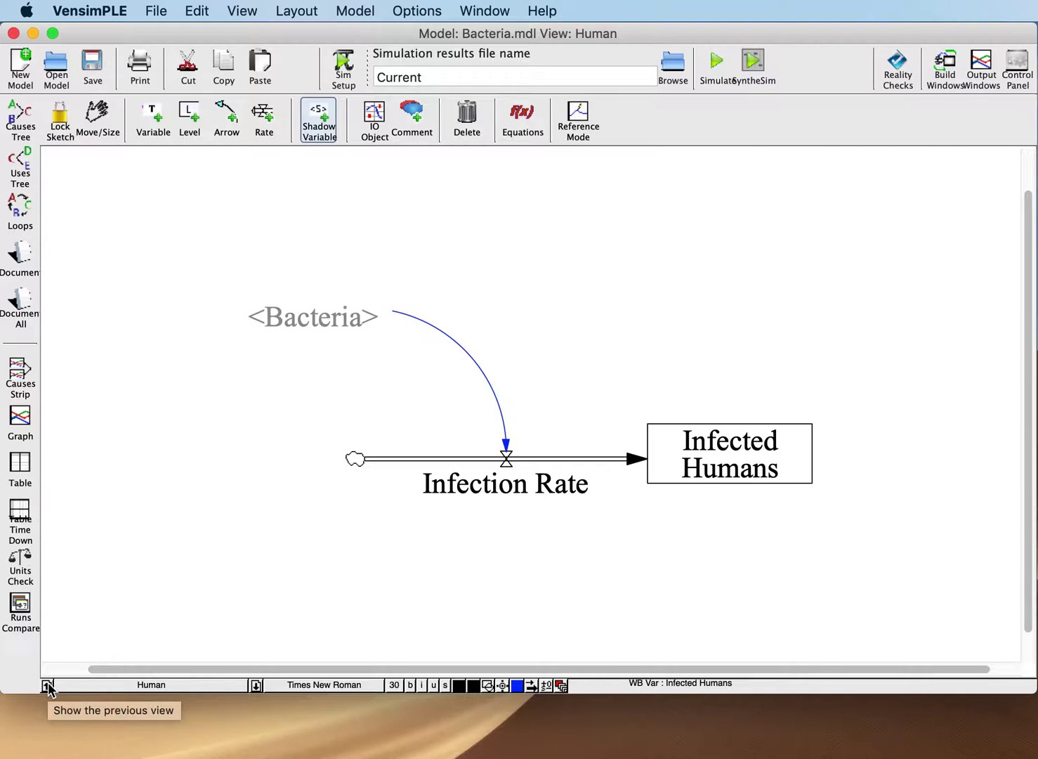
click(256, 686)
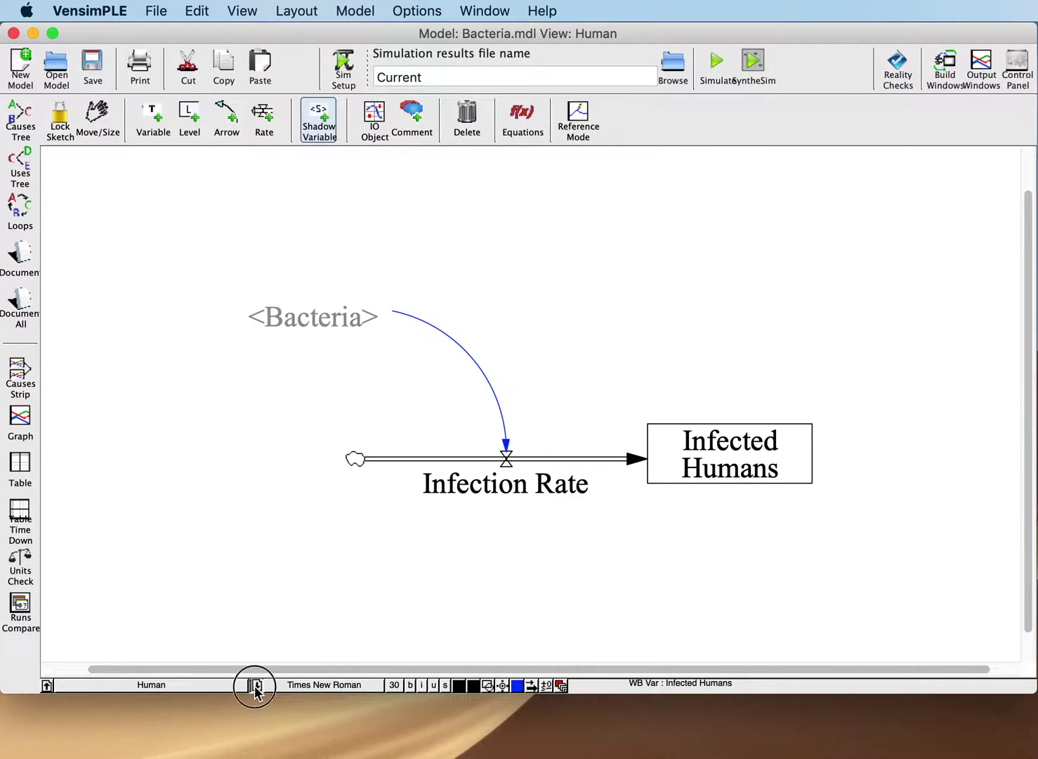
click(46, 686)
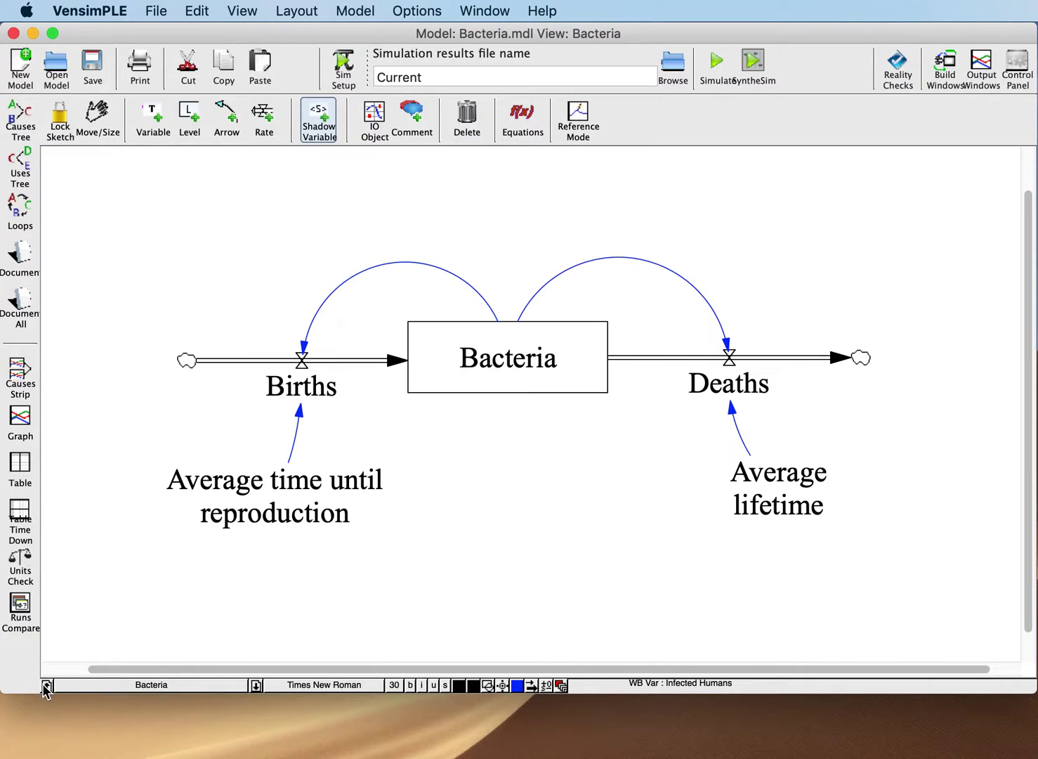
click(256, 685)
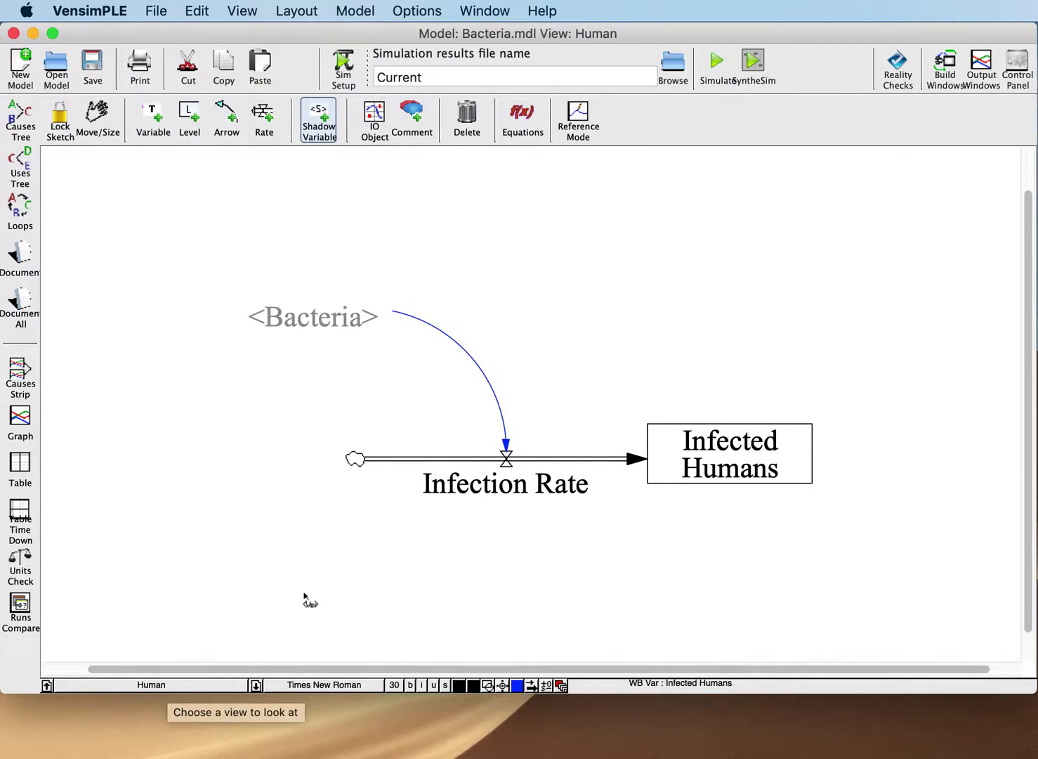
scroll(306, 598, down, 3)
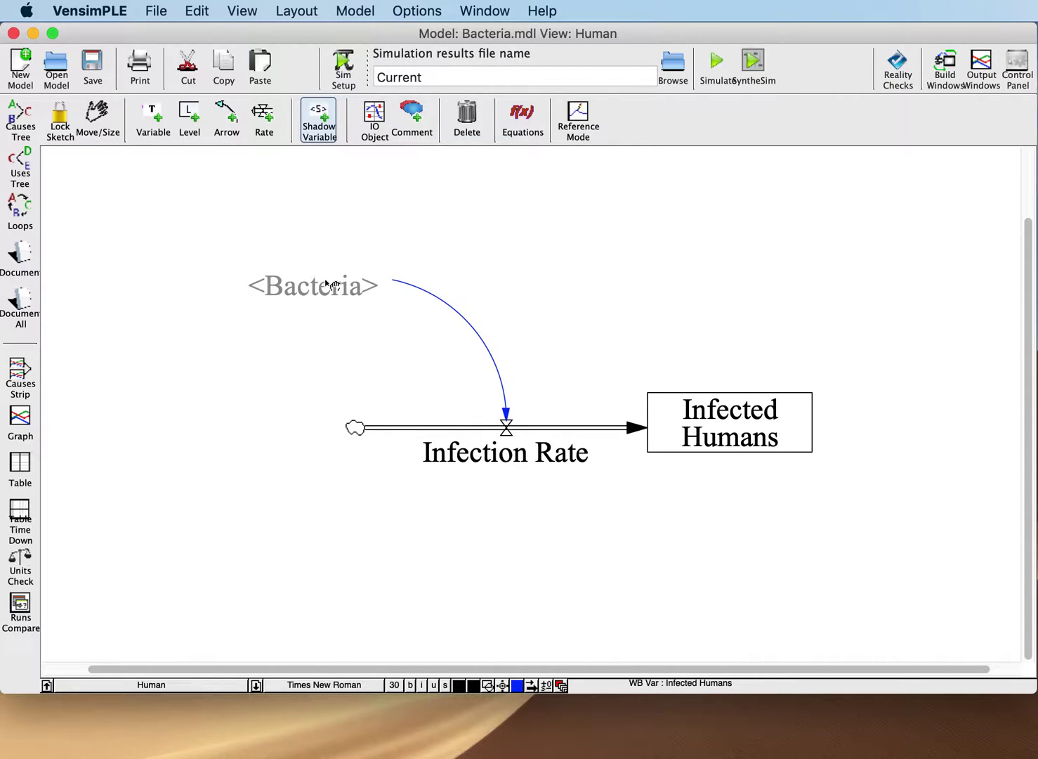
- Move <Bacteria> down beside the Infection Rate flow
click(109, 153)
click(98, 119)
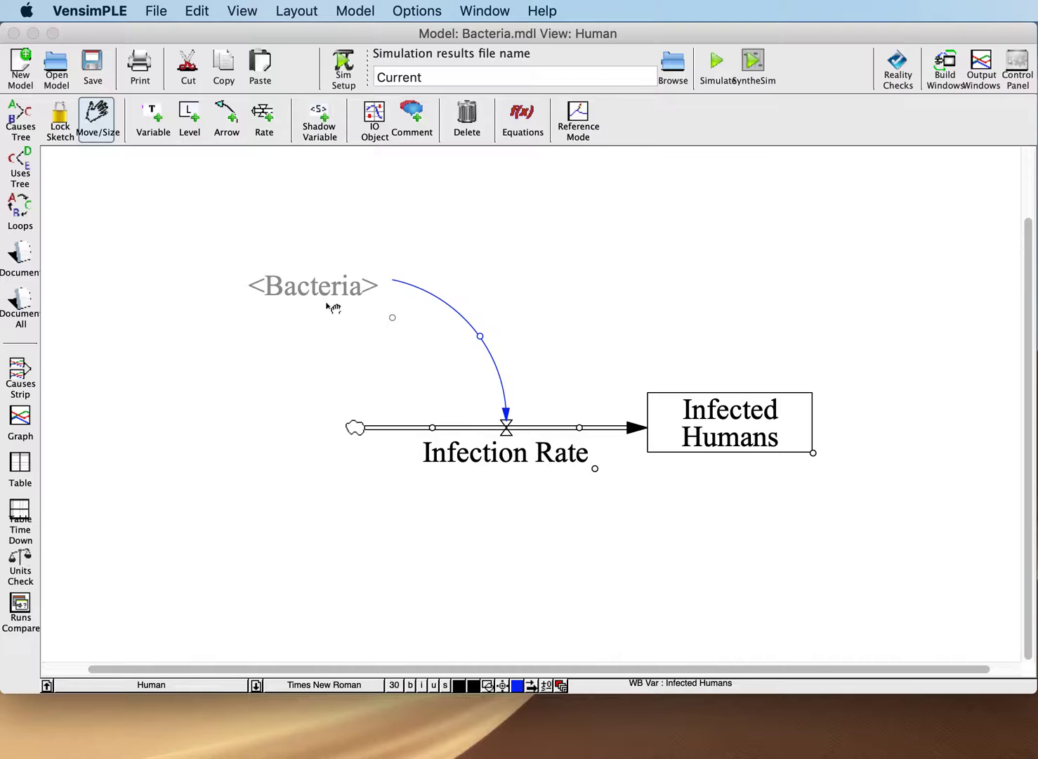
drag(334, 303, 398, 382)
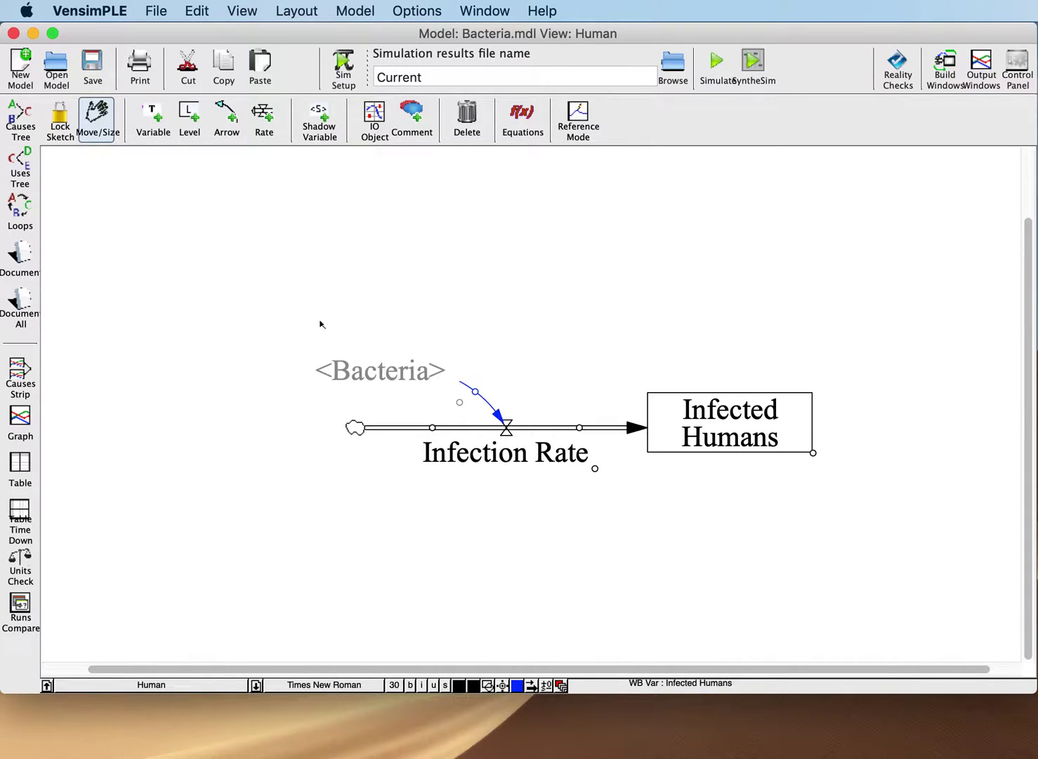
- Select the whole Human diagram and shift it up toward the top-left
drag(283, 317, 883, 491)
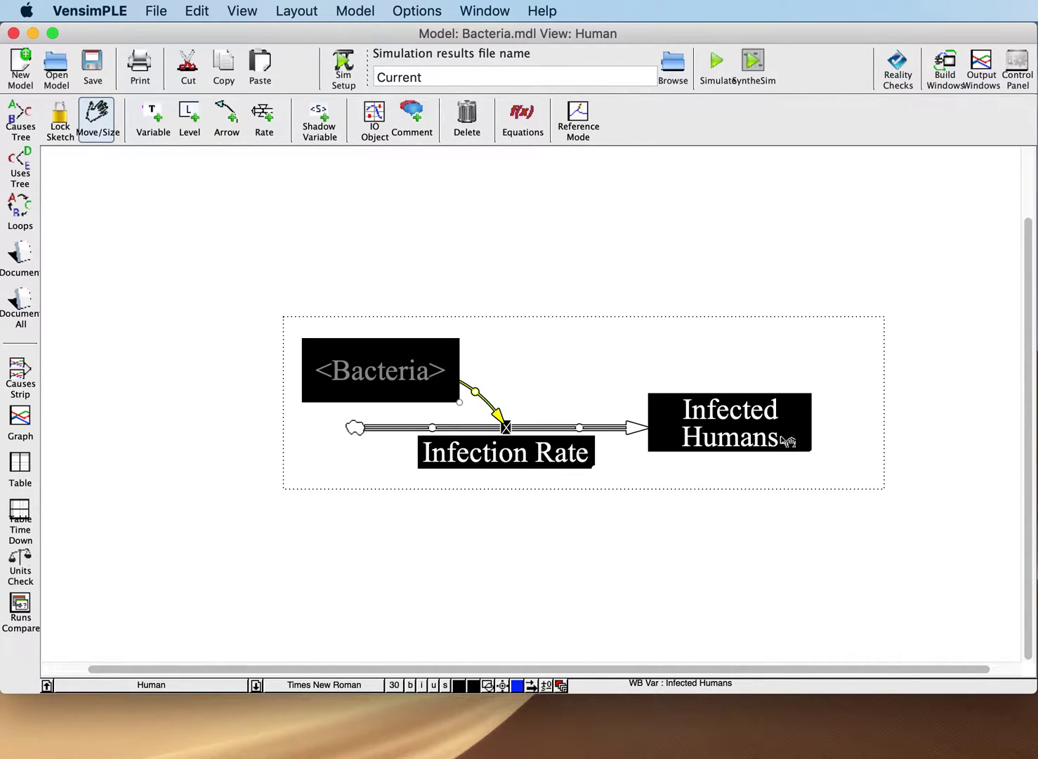
drag(780, 436, 731, 282)
click(590, 413)
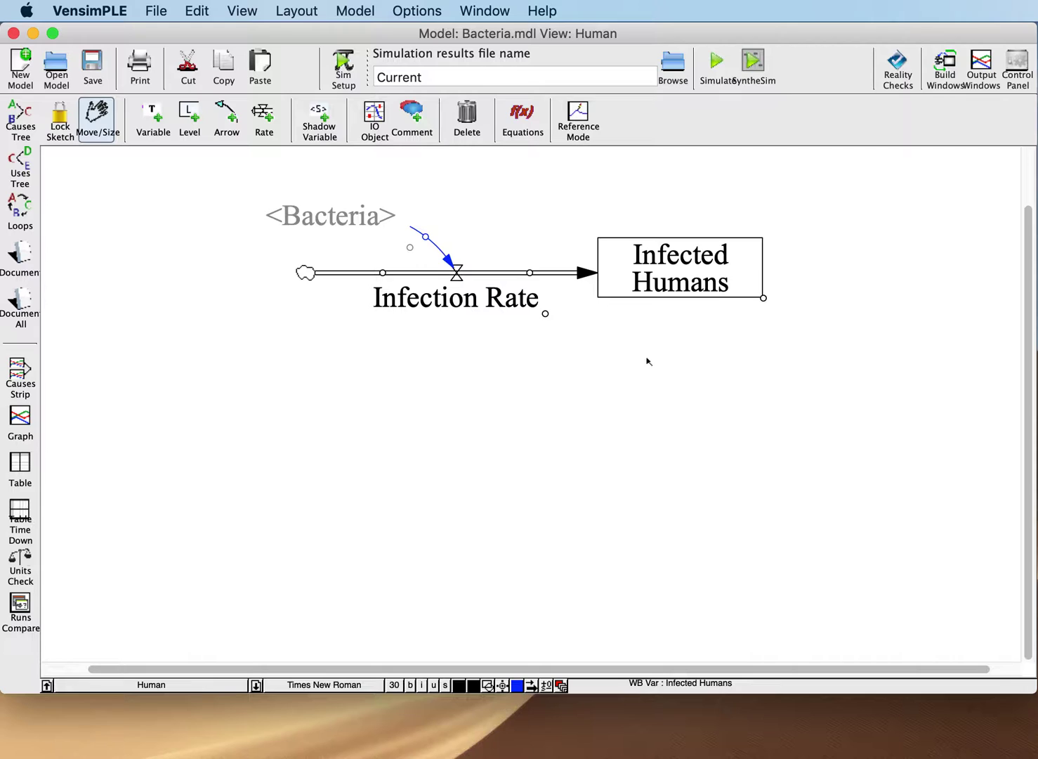
click(375, 125)
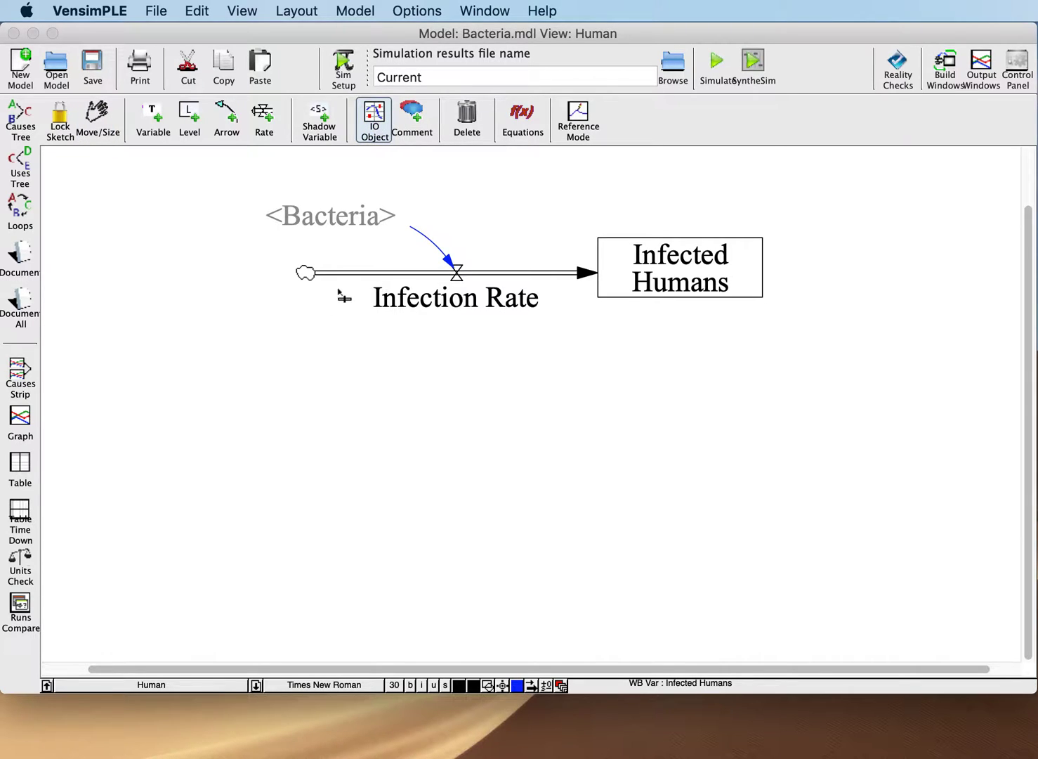
- Start an output custom graph object, then cancel without adding it
click(477, 460)
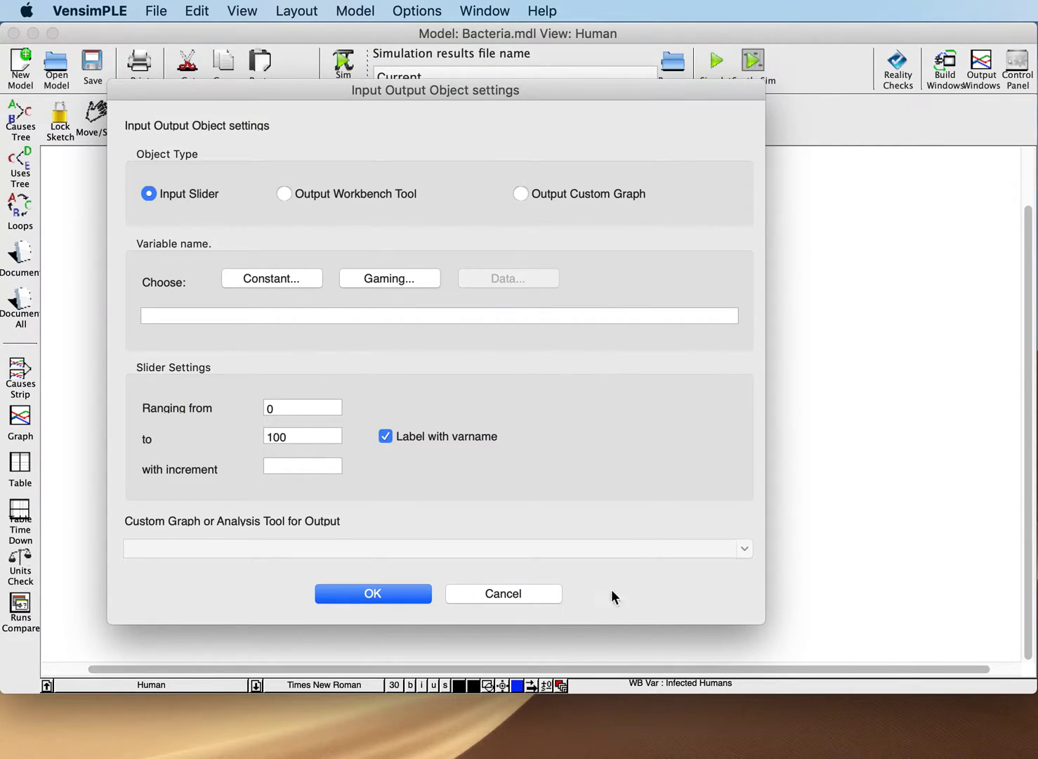
click(541, 191)
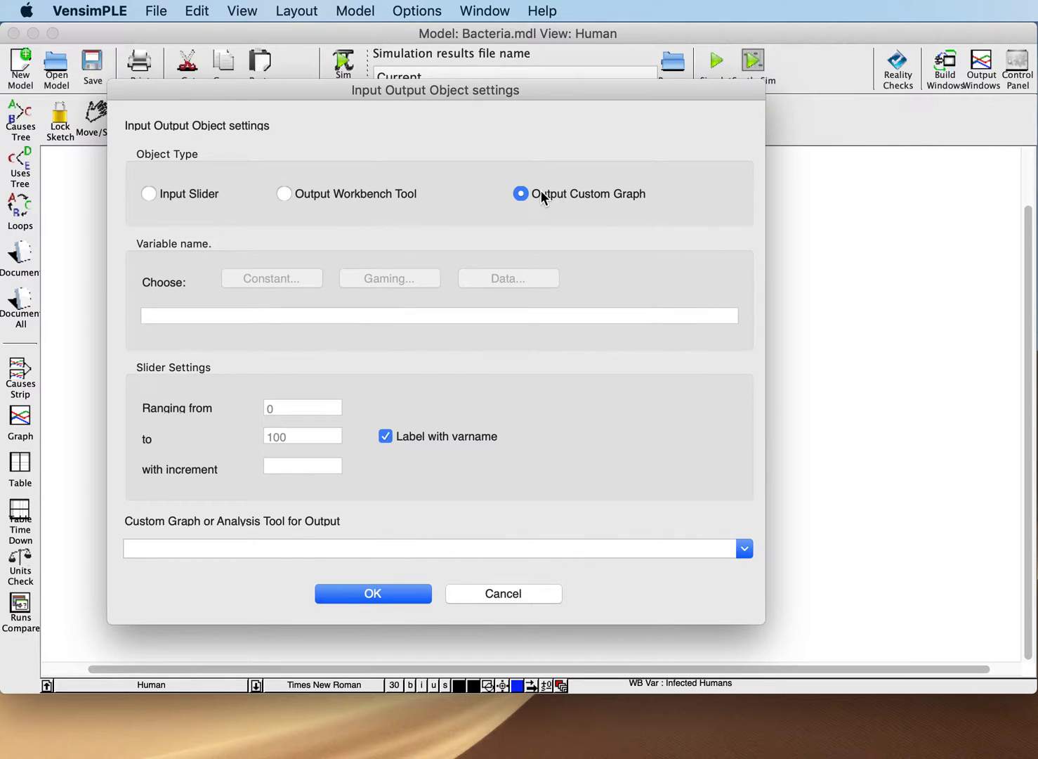
click(746, 552)
click(744, 551)
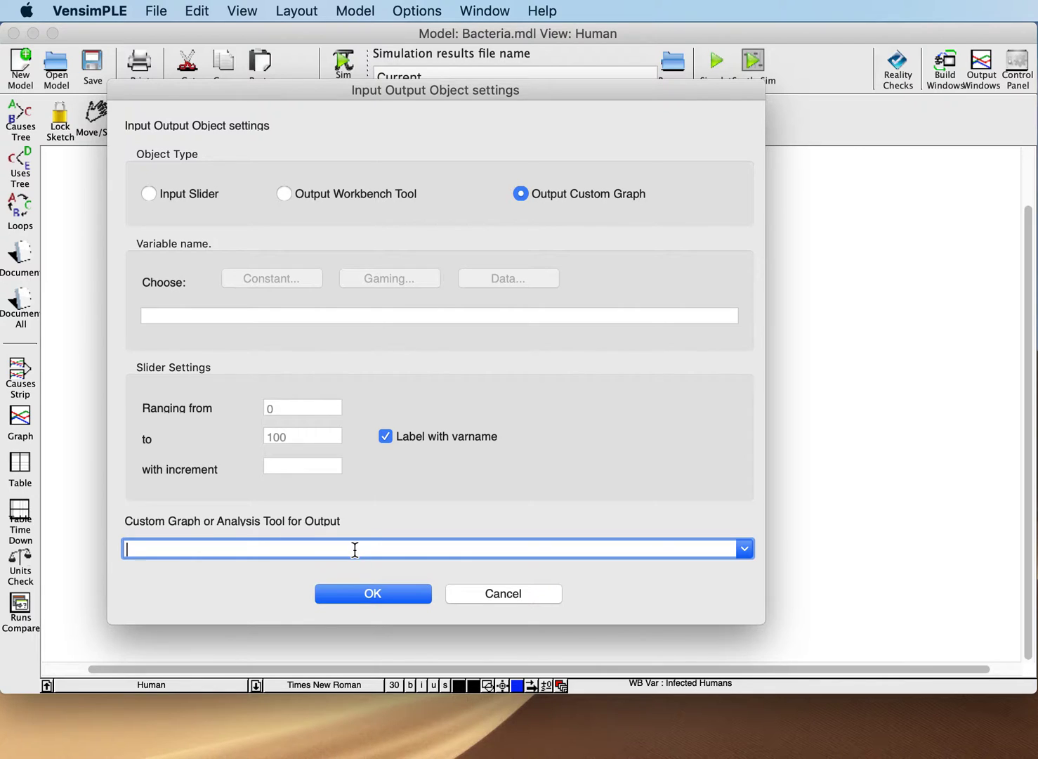
click(481, 593)
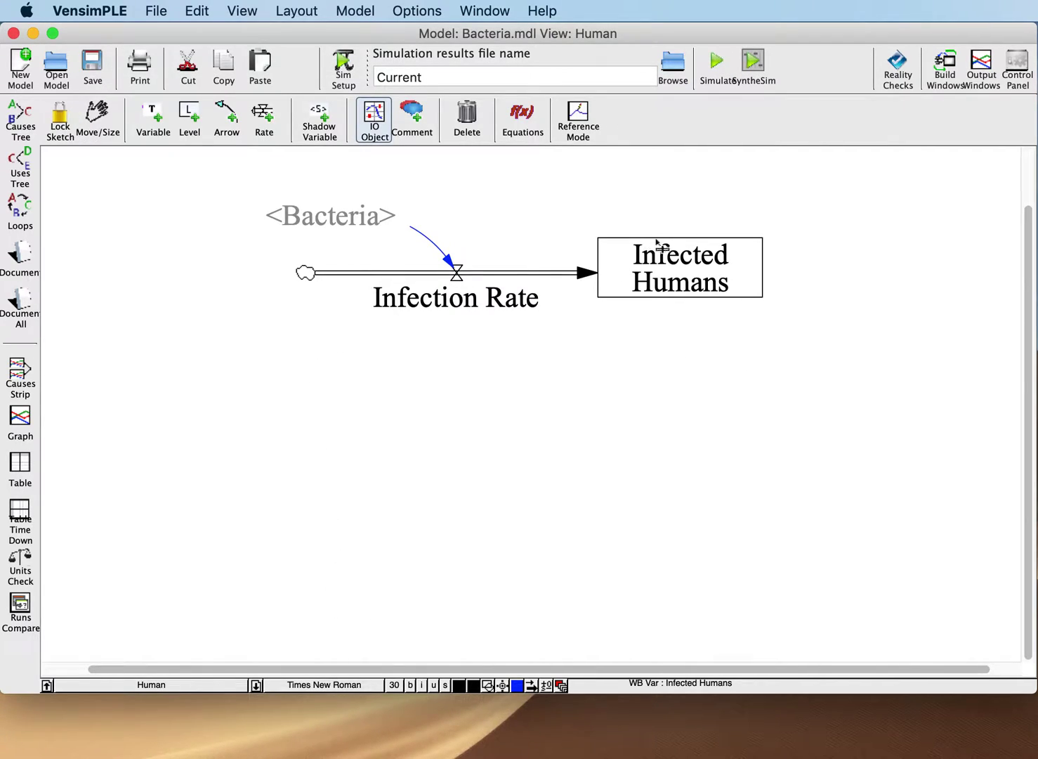
- Switch to the Bacteria view
click(167, 676)
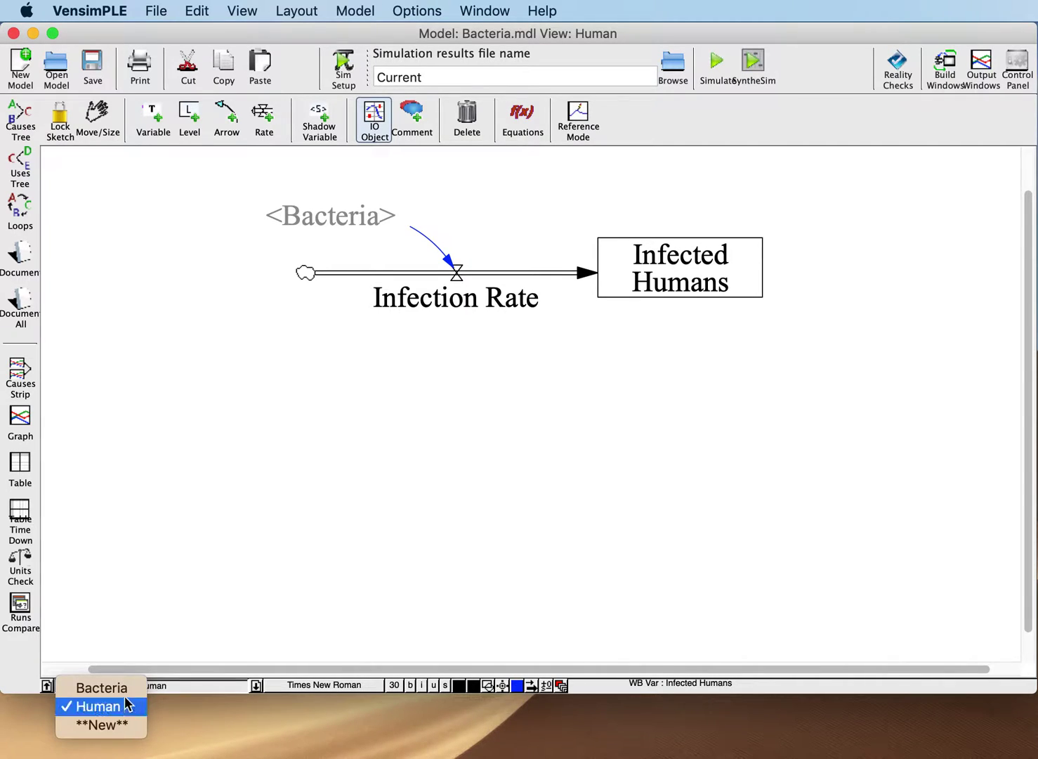
click(109, 622)
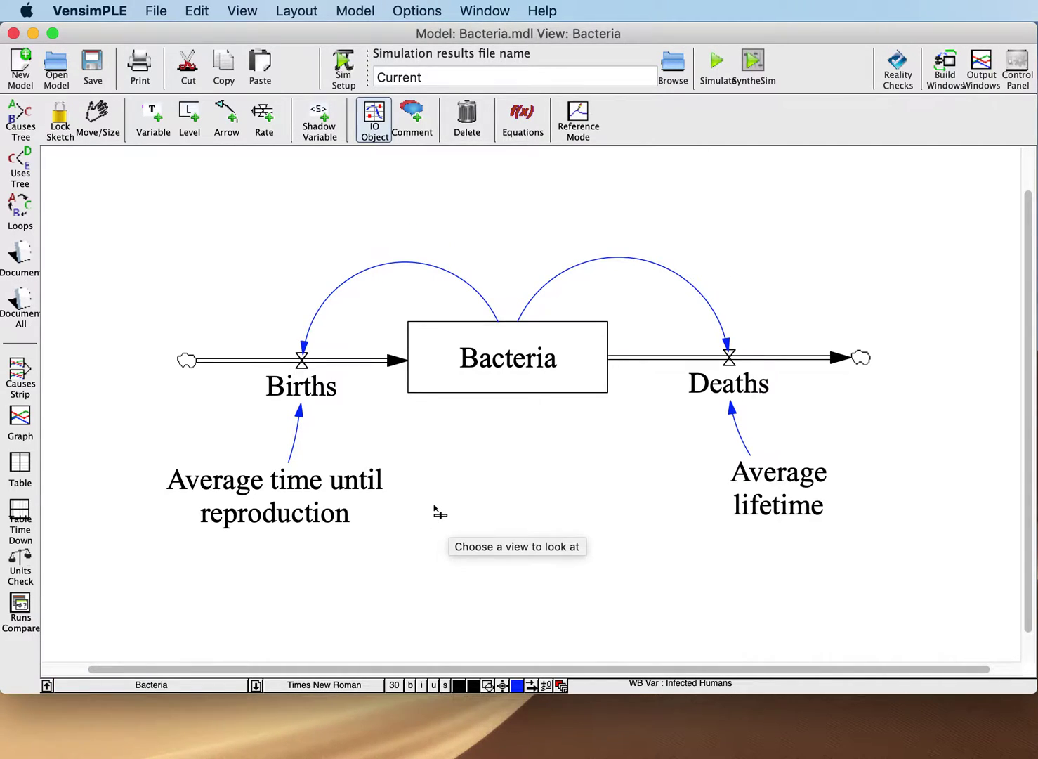
scroll(441, 514, down, 1)
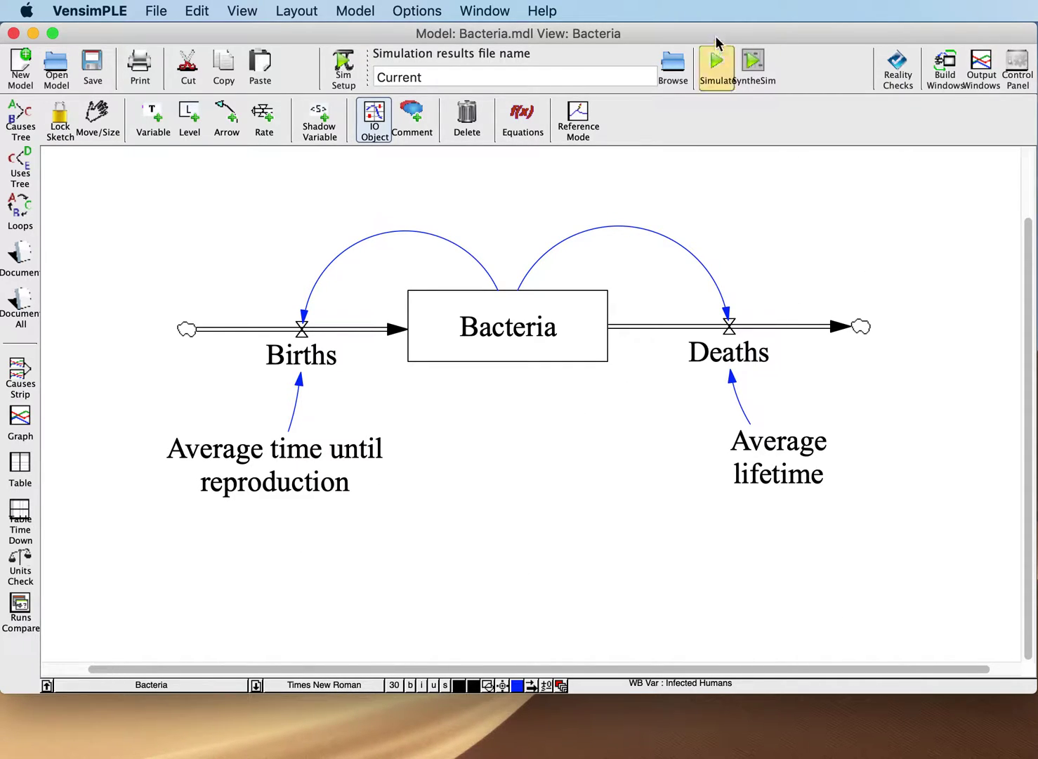
- Rerun the simulation, overwriting Current, and view then close the Bacteria growth graph
click(716, 62)
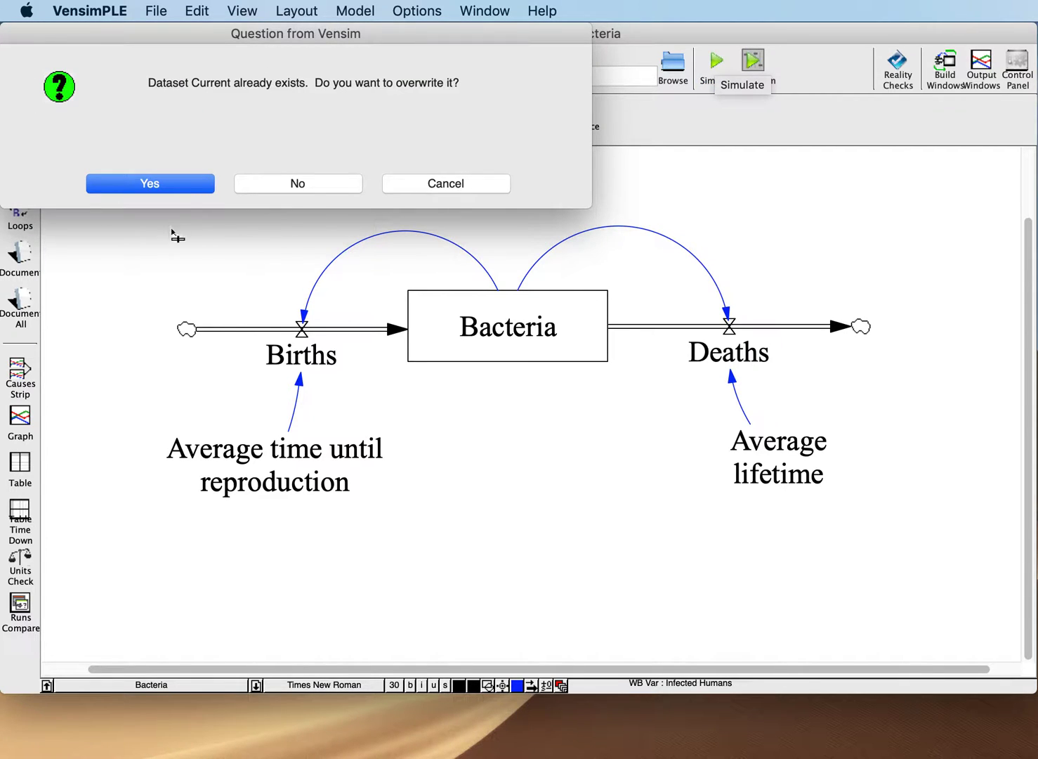
click(186, 183)
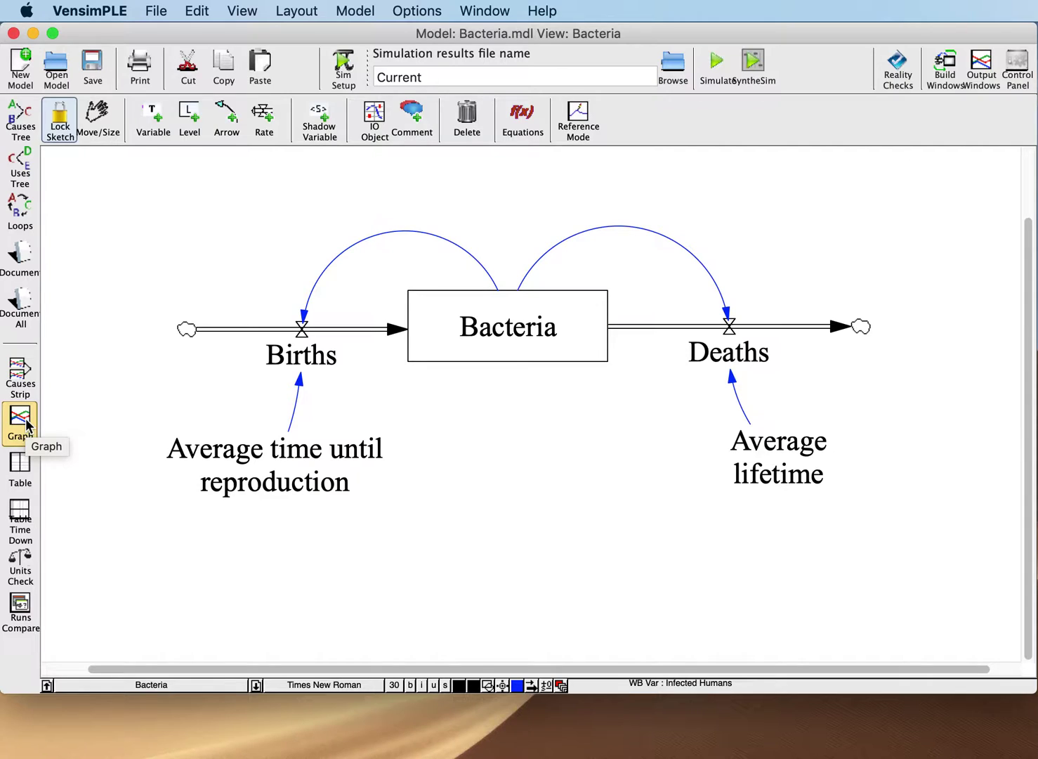
click(548, 324)
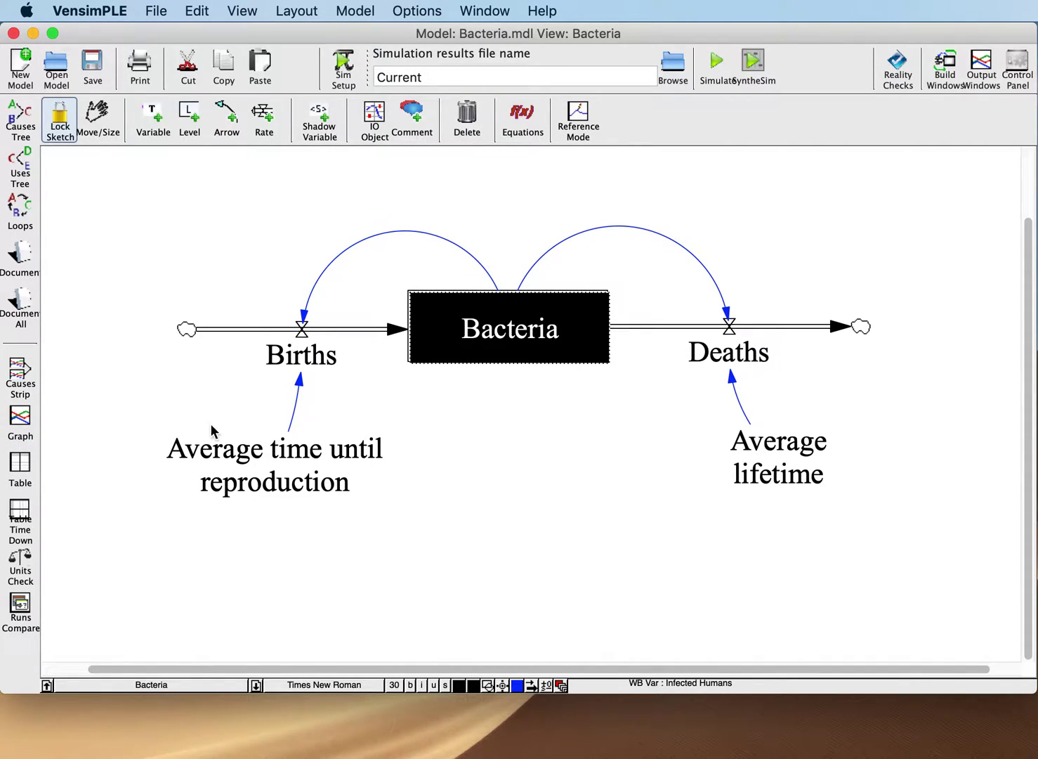
click(20, 420)
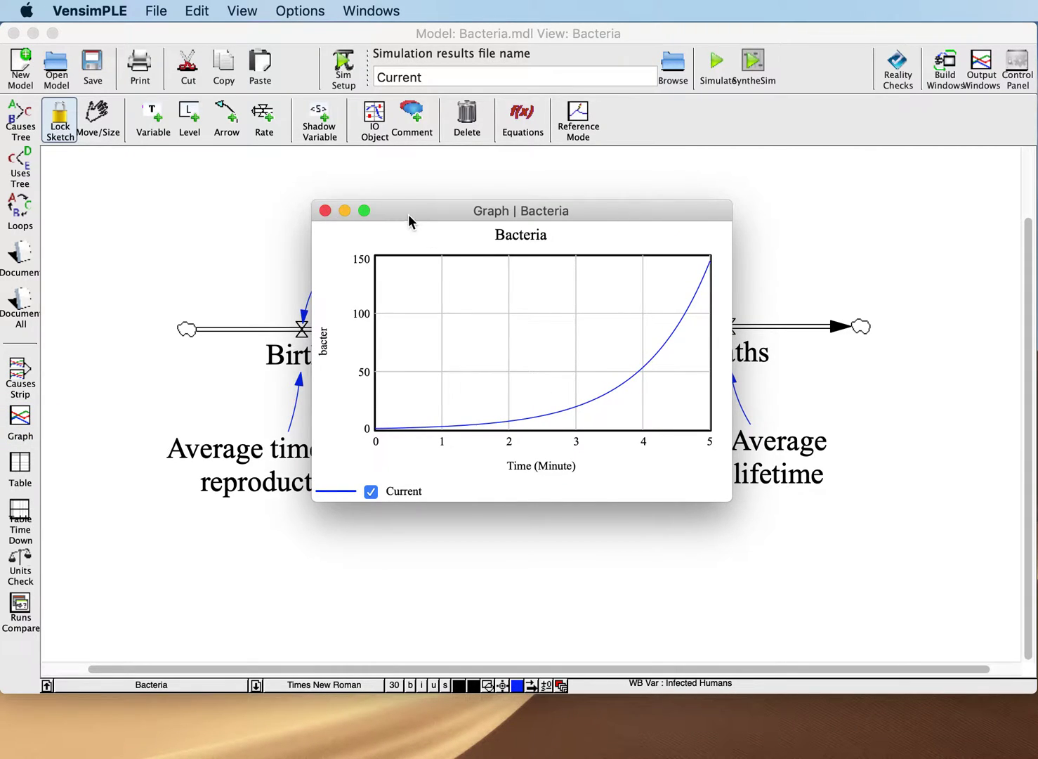
drag(410, 219, 418, 312)
click(335, 304)
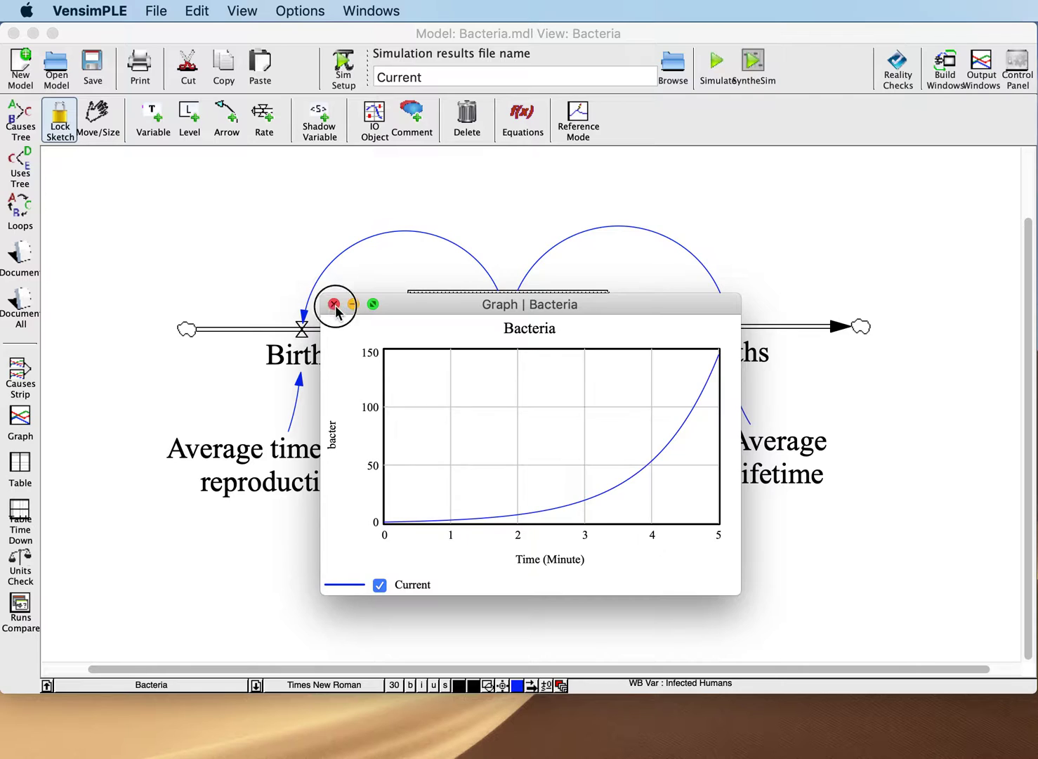
- Switch to the Human view and select the Infected Humans stock
click(206, 688)
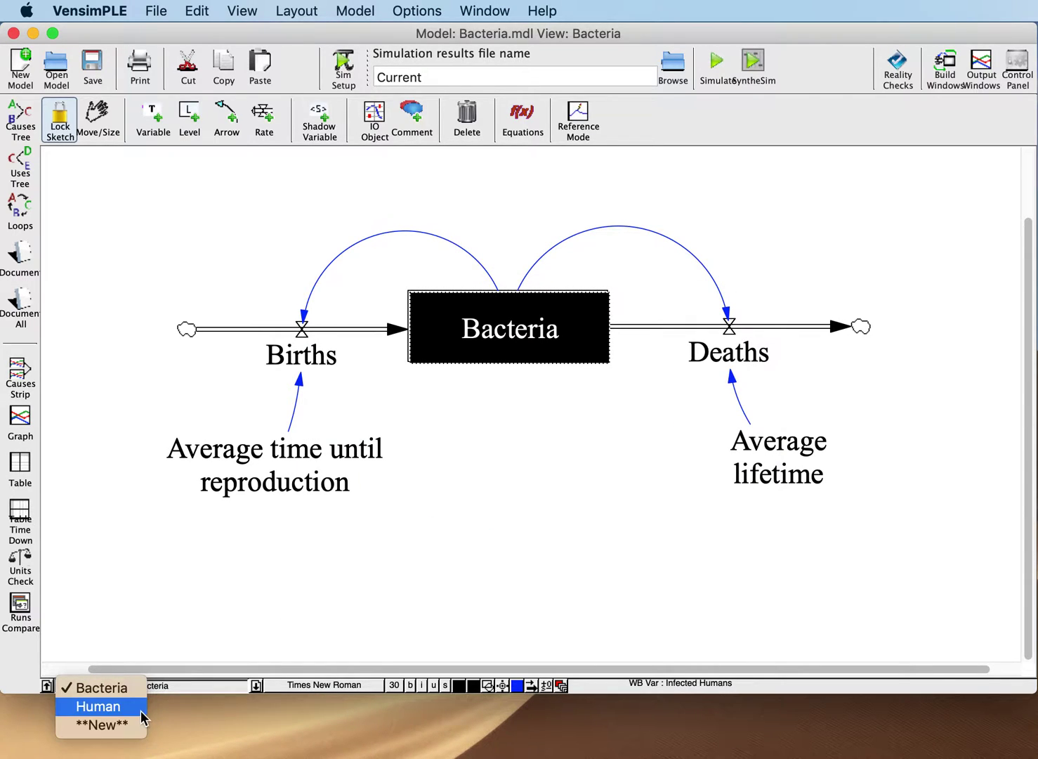
click(98, 706)
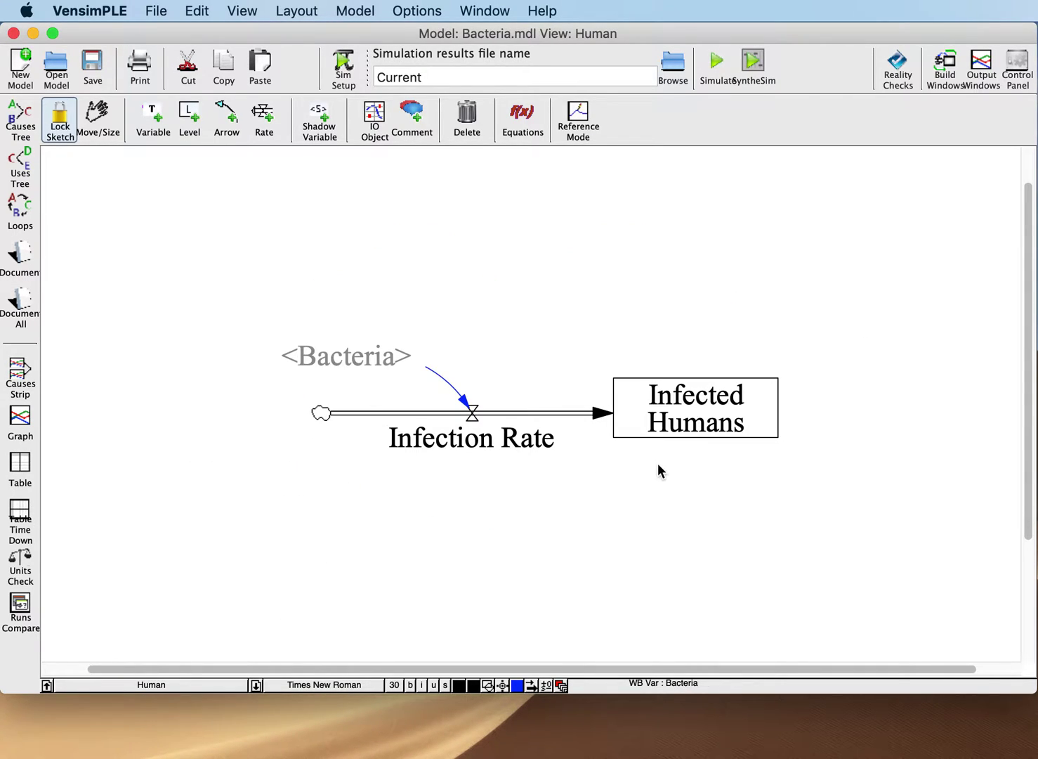
click(717, 432)
click(20, 420)
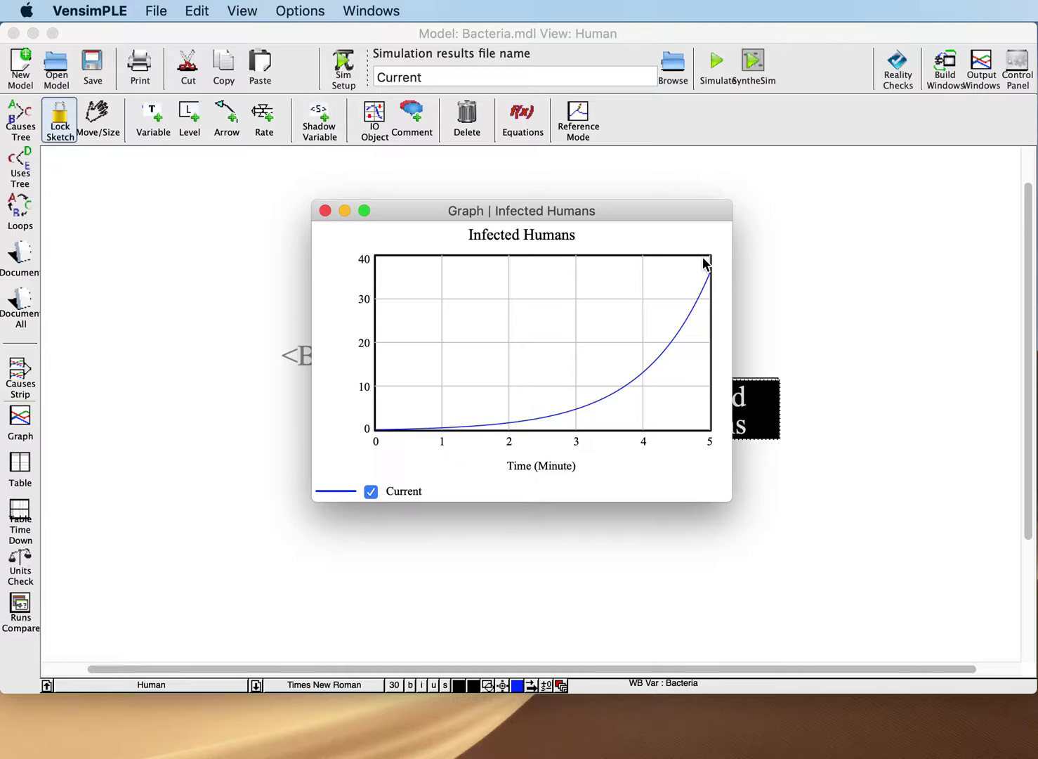
drag(572, 211, 824, 172)
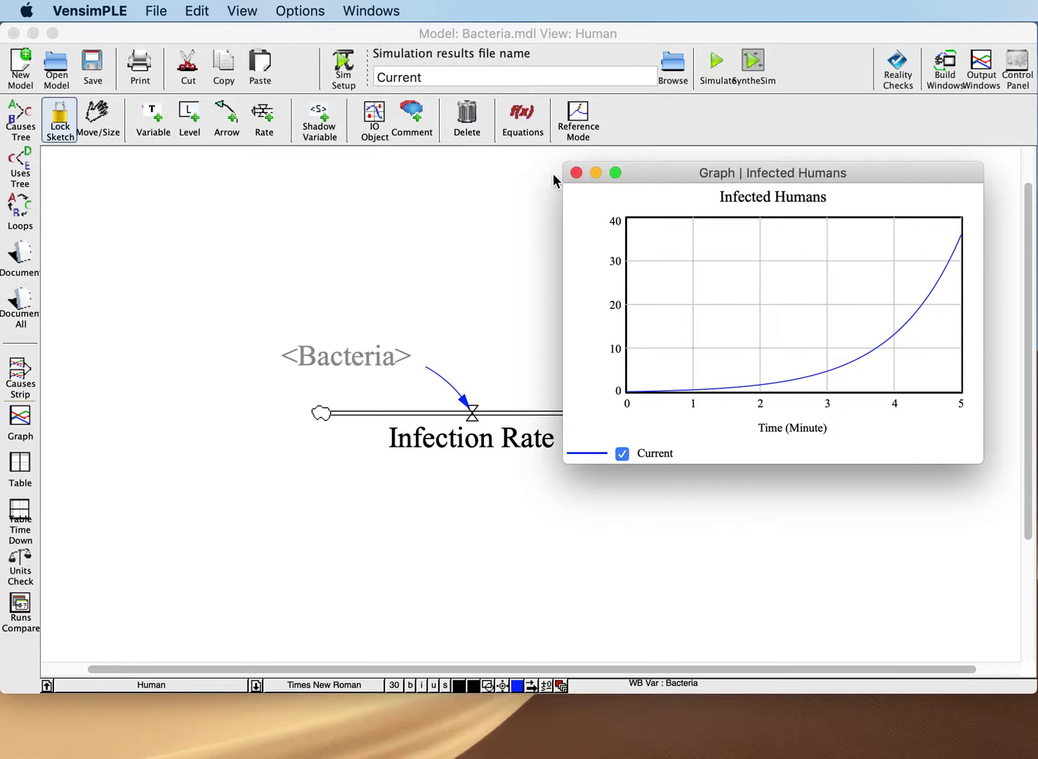
click(576, 172)
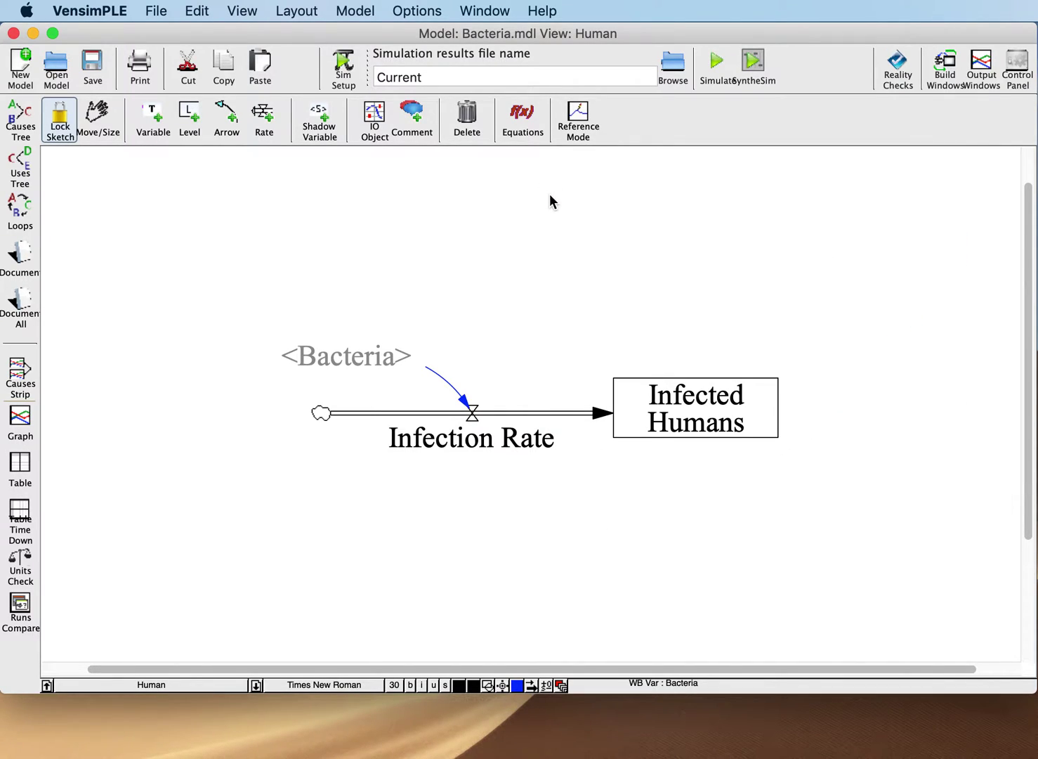
click(189, 683)
click(103, 687)
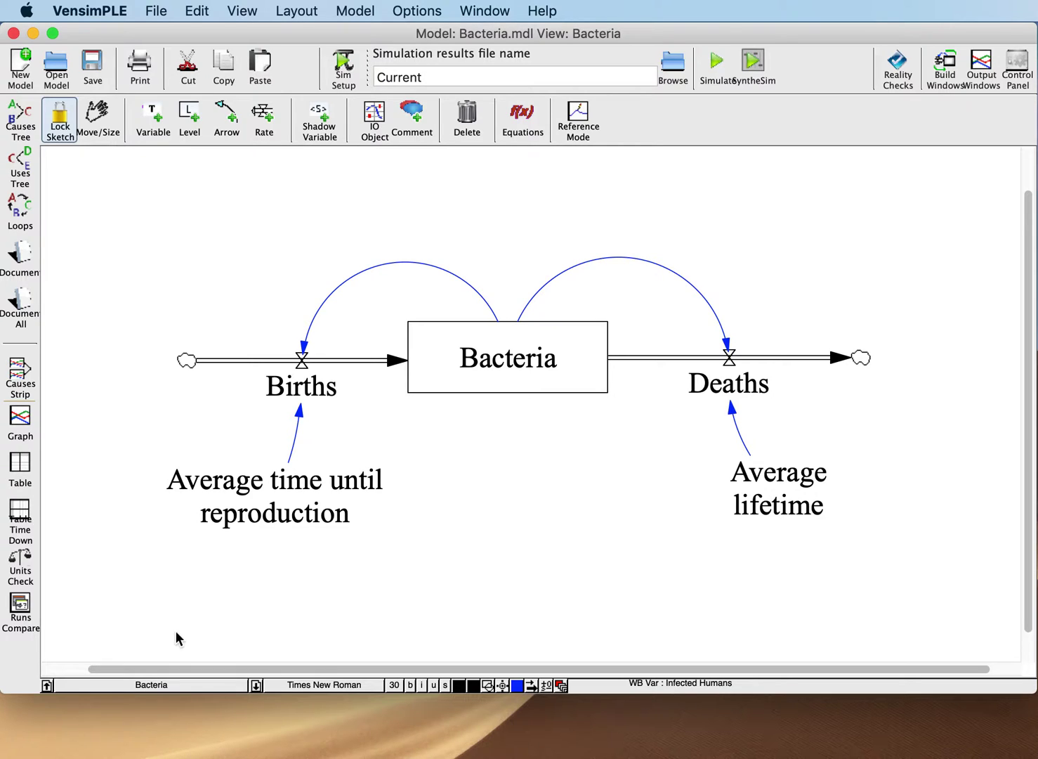
click(151, 685)
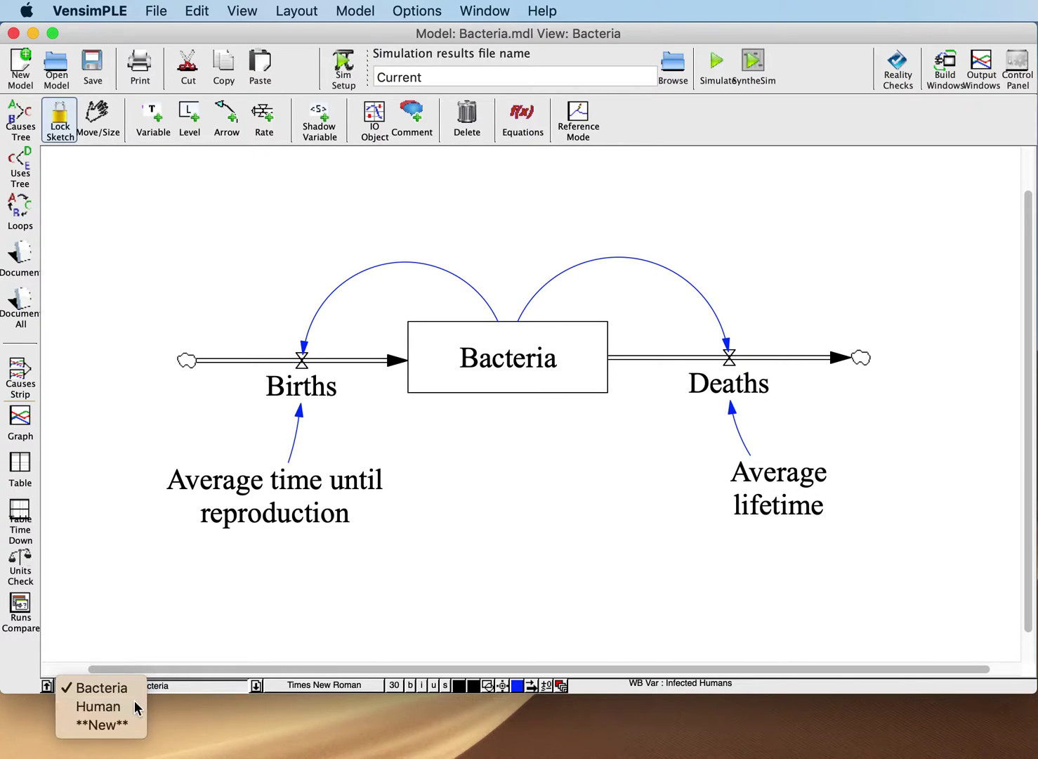
click(134, 700)
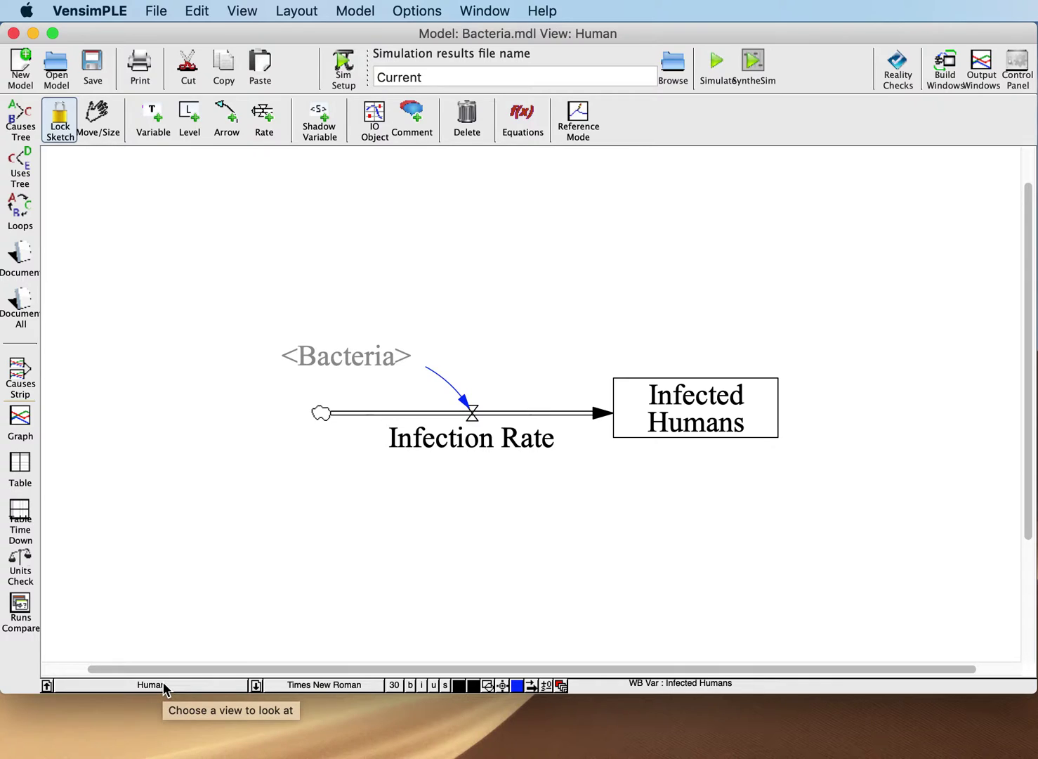
click(163, 683)
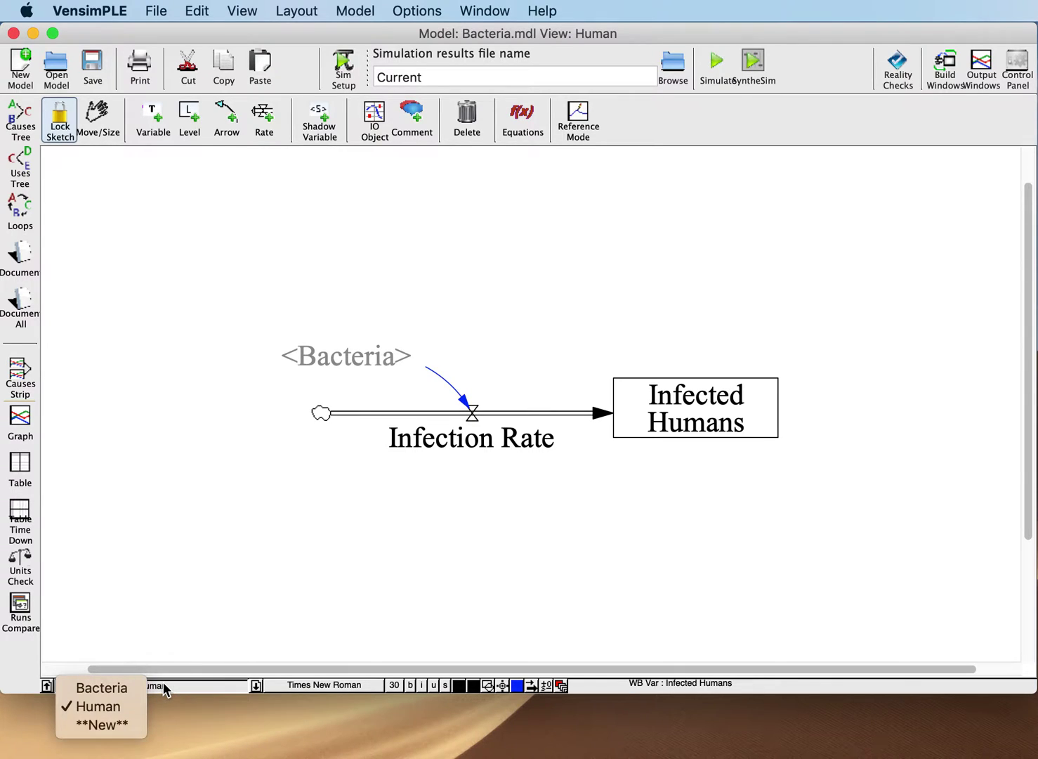
- Create the empty View 3, then go back to the Bacteria view
click(110, 727)
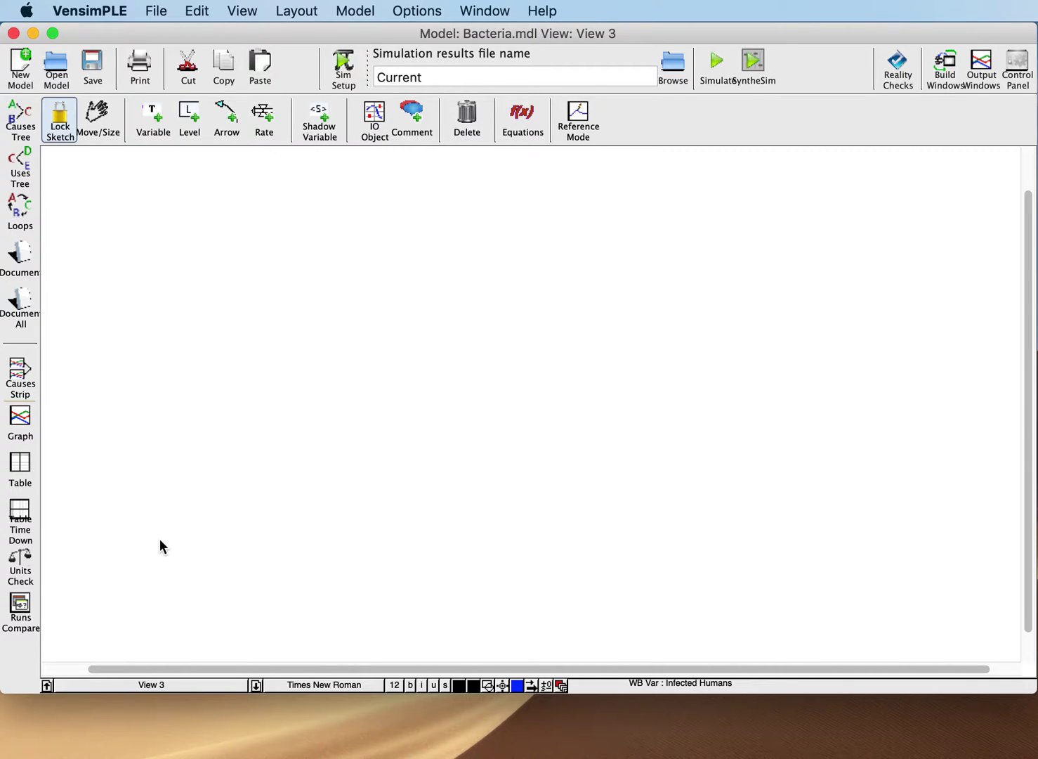
click(163, 685)
click(112, 687)
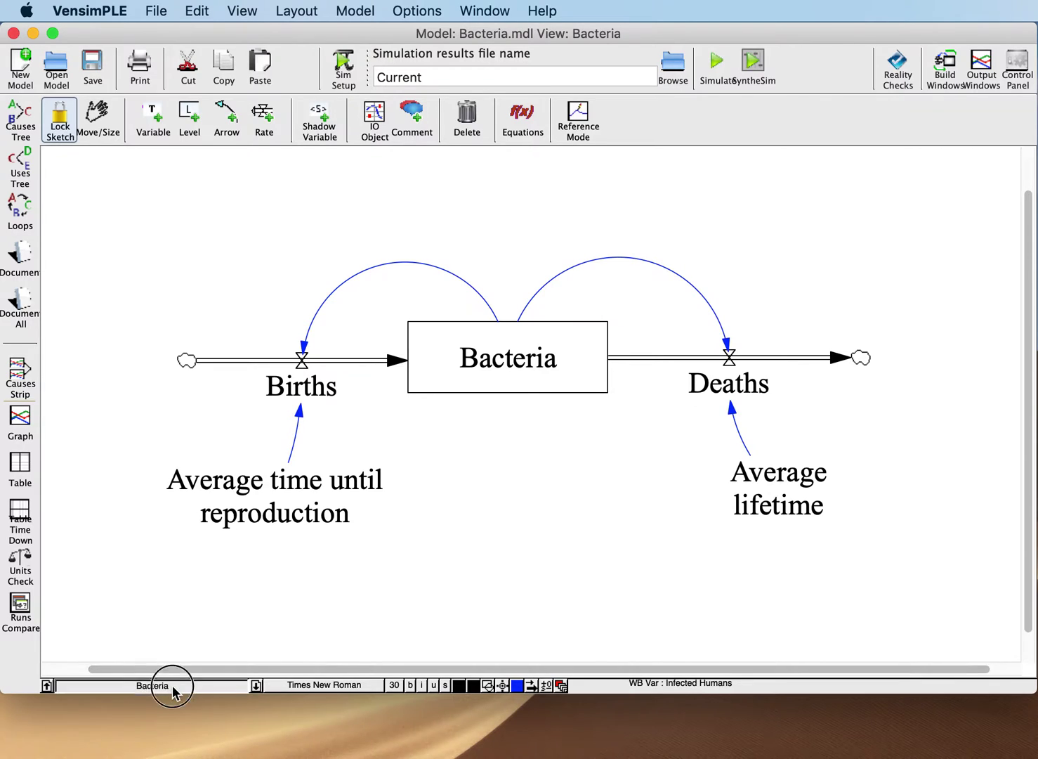
click(162, 687)
- Switch to View 3 and delete it with View > Delete, confirming with Yes
click(143, 724)
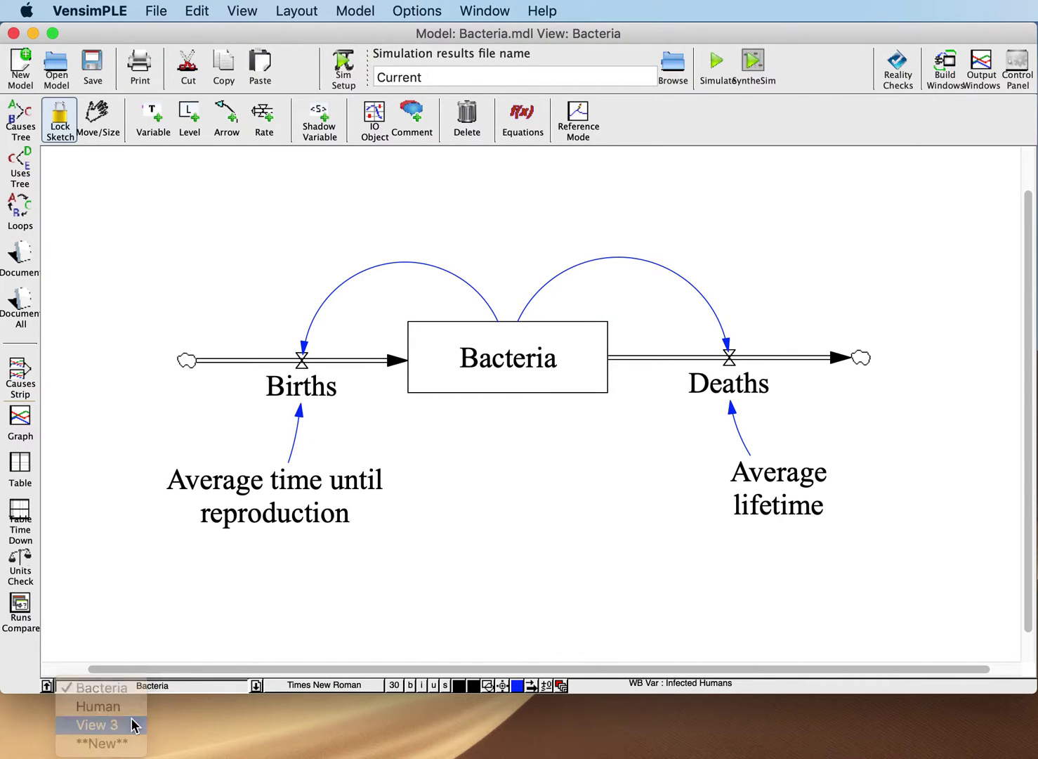
click(201, 7)
mouse_move(240, 10)
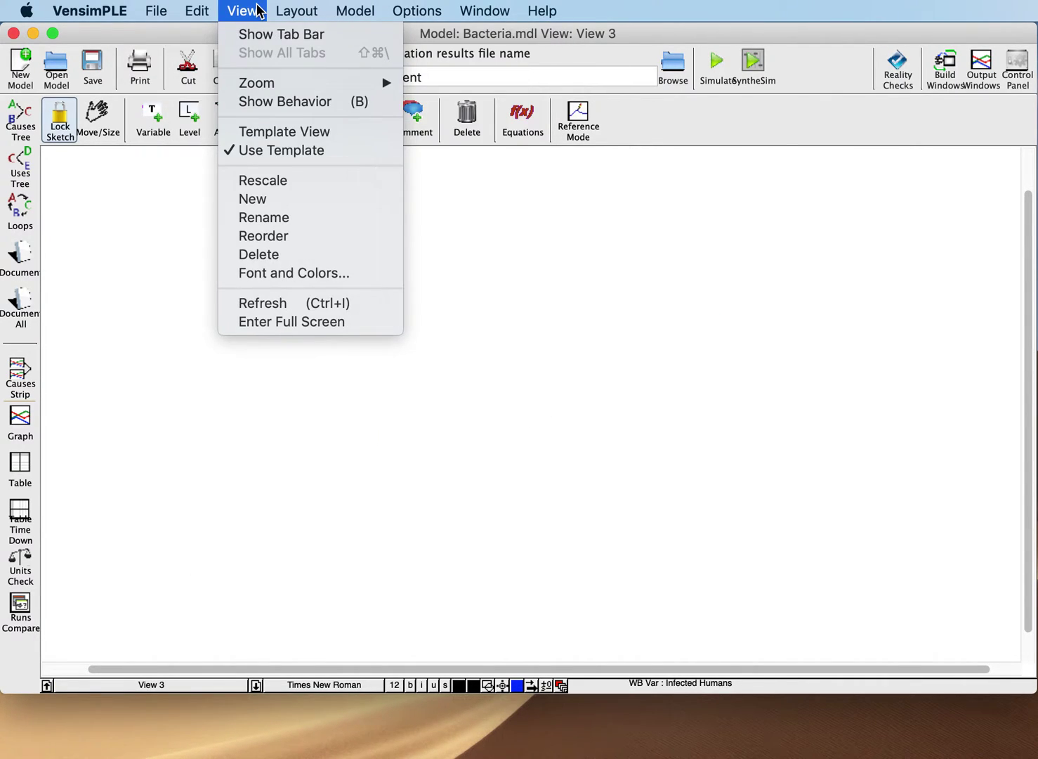
click(274, 251)
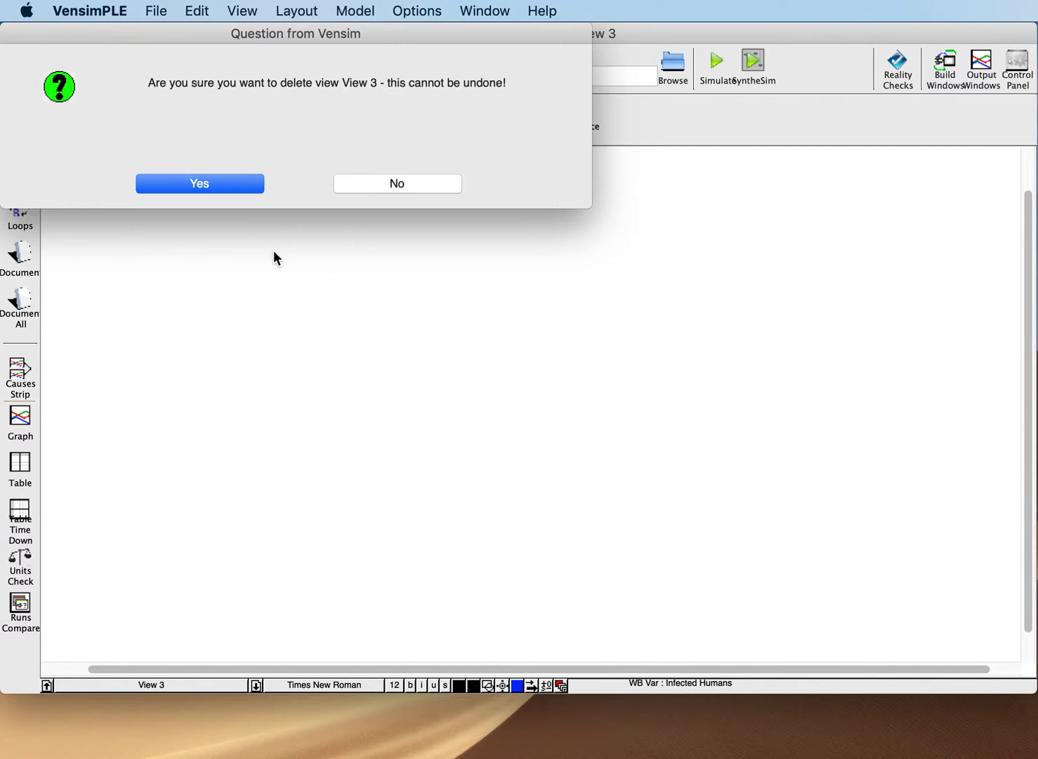
click(225, 185)
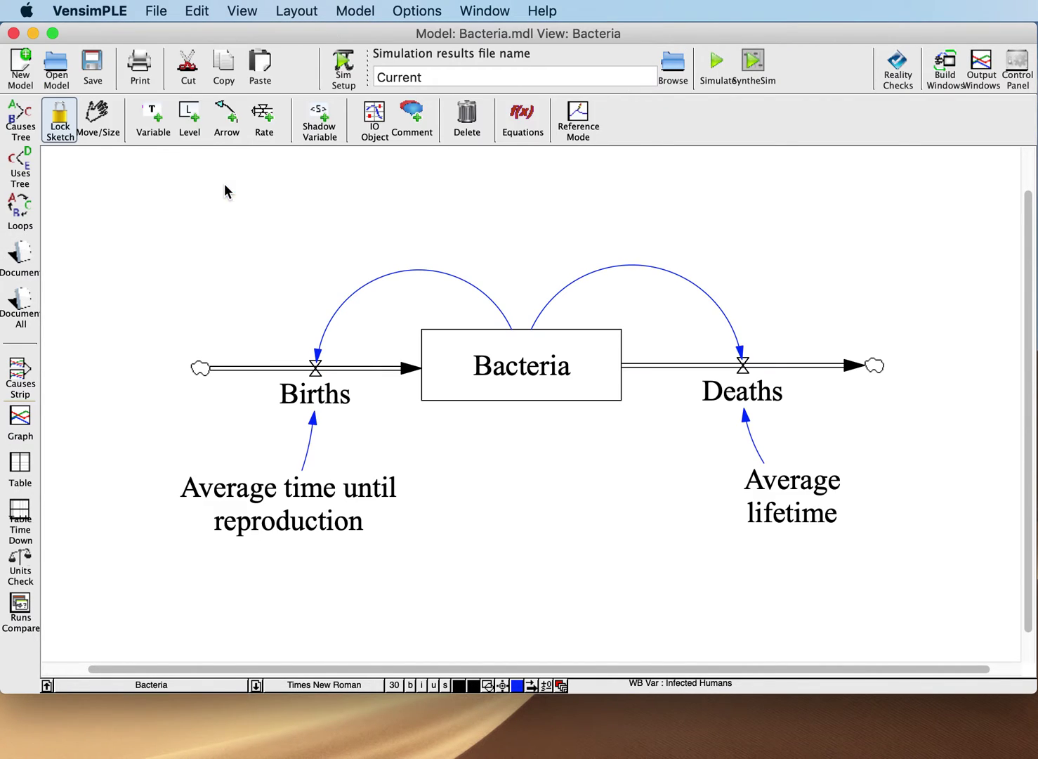
click(173, 687)
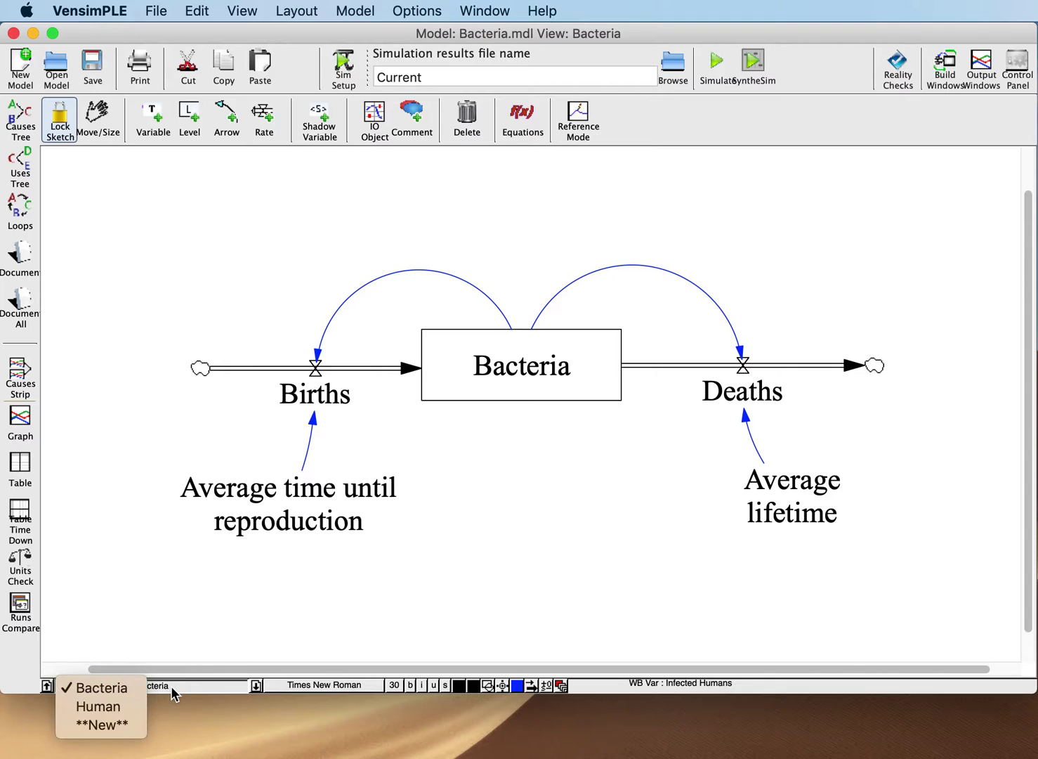
click(112, 711)
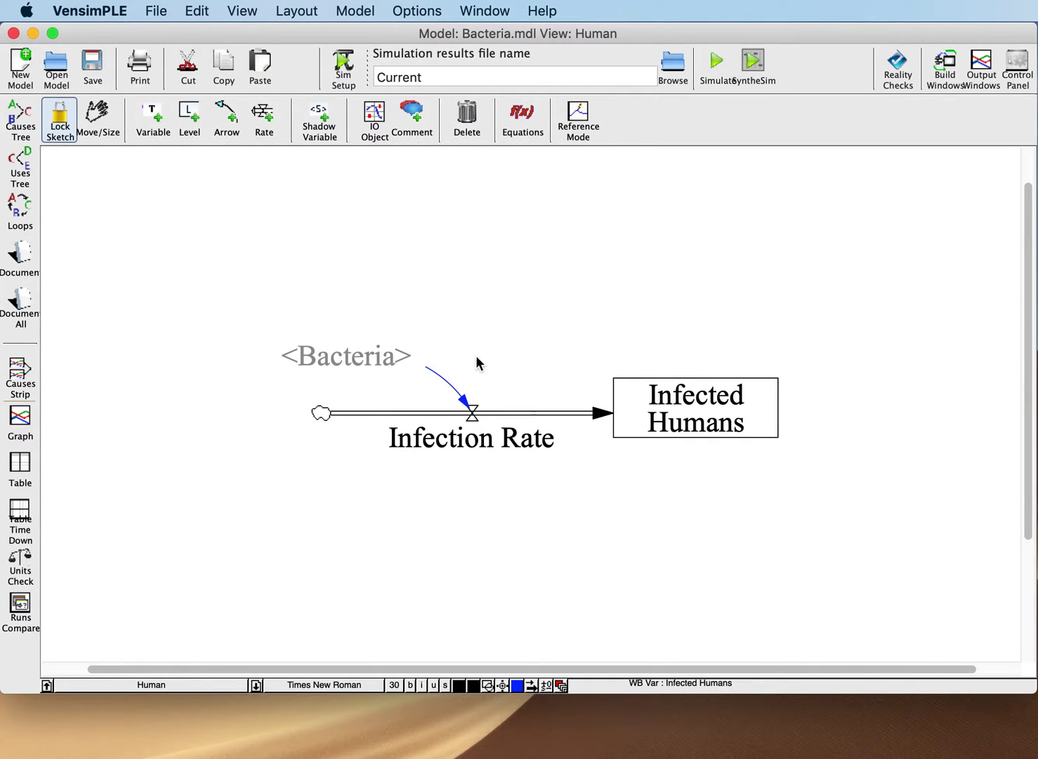
text(bacter)
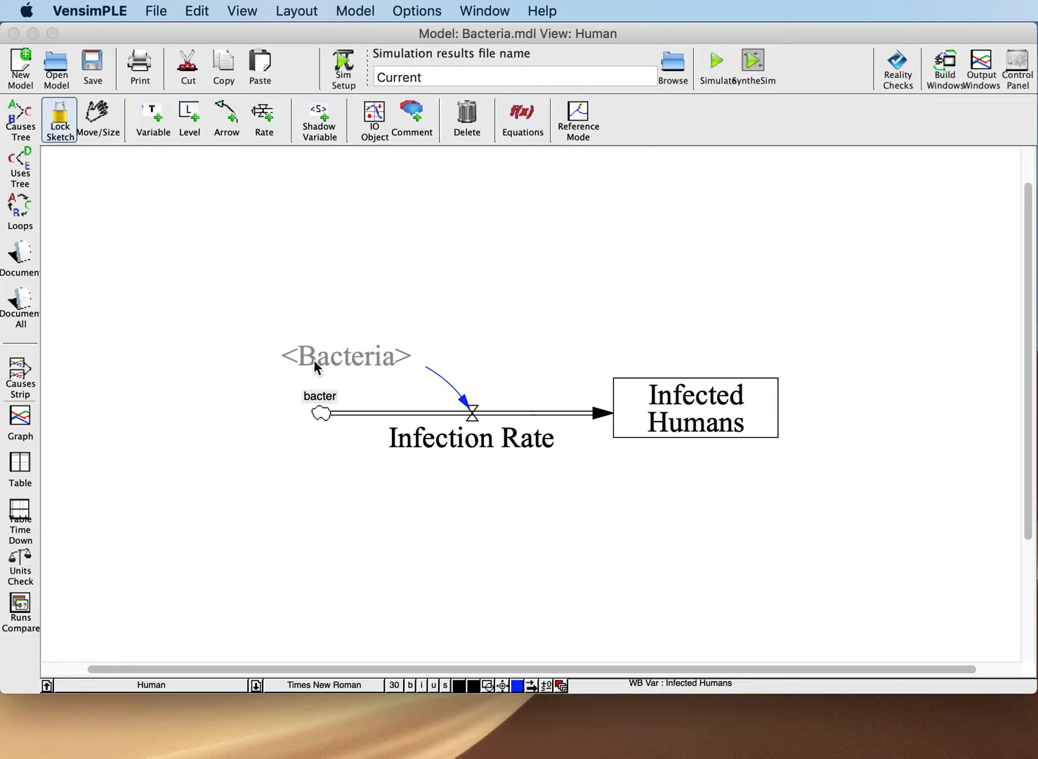
key(Escape)
click(196, 685)
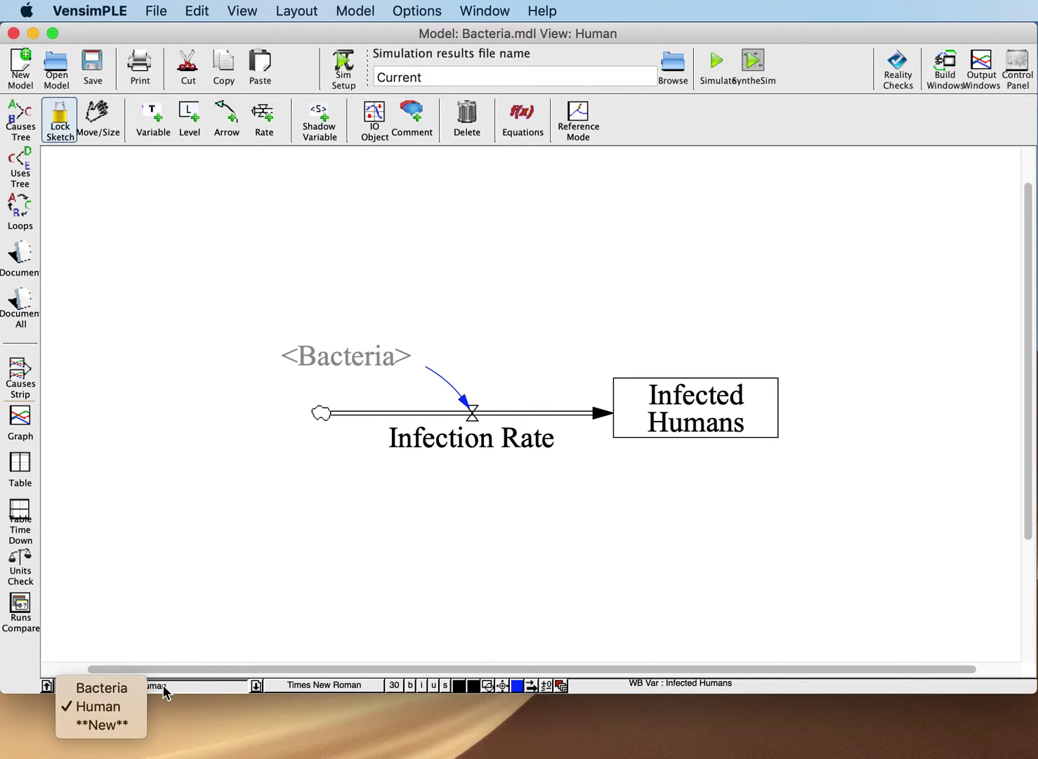
click(139, 687)
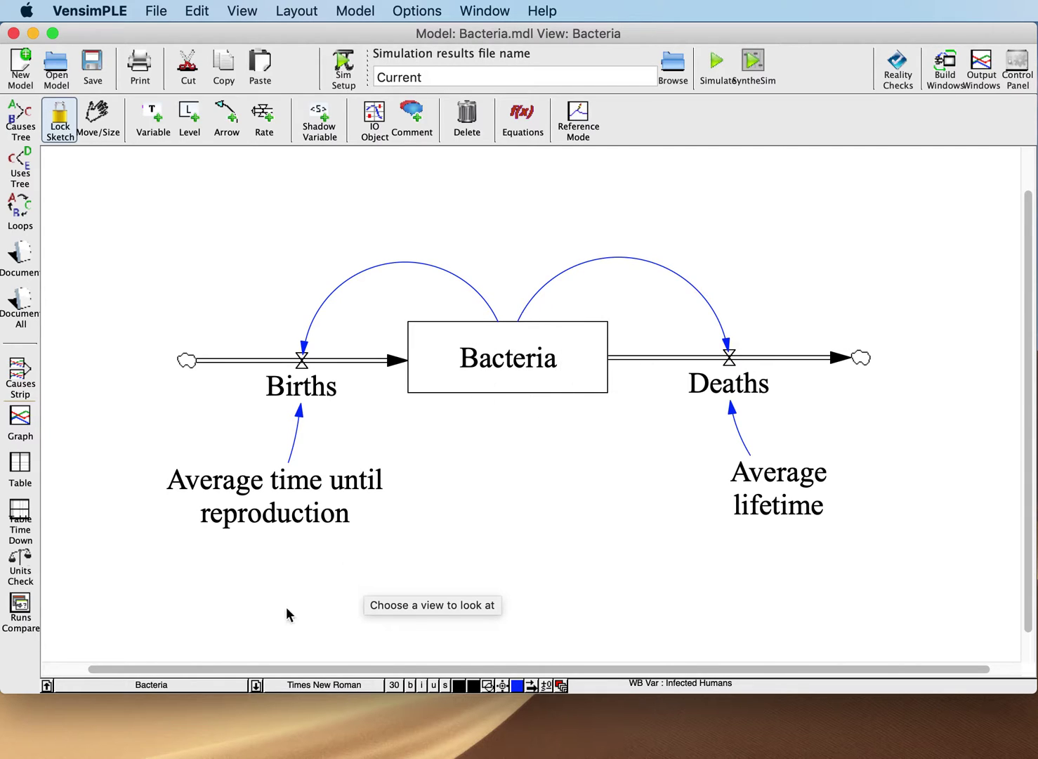
click(177, 687)
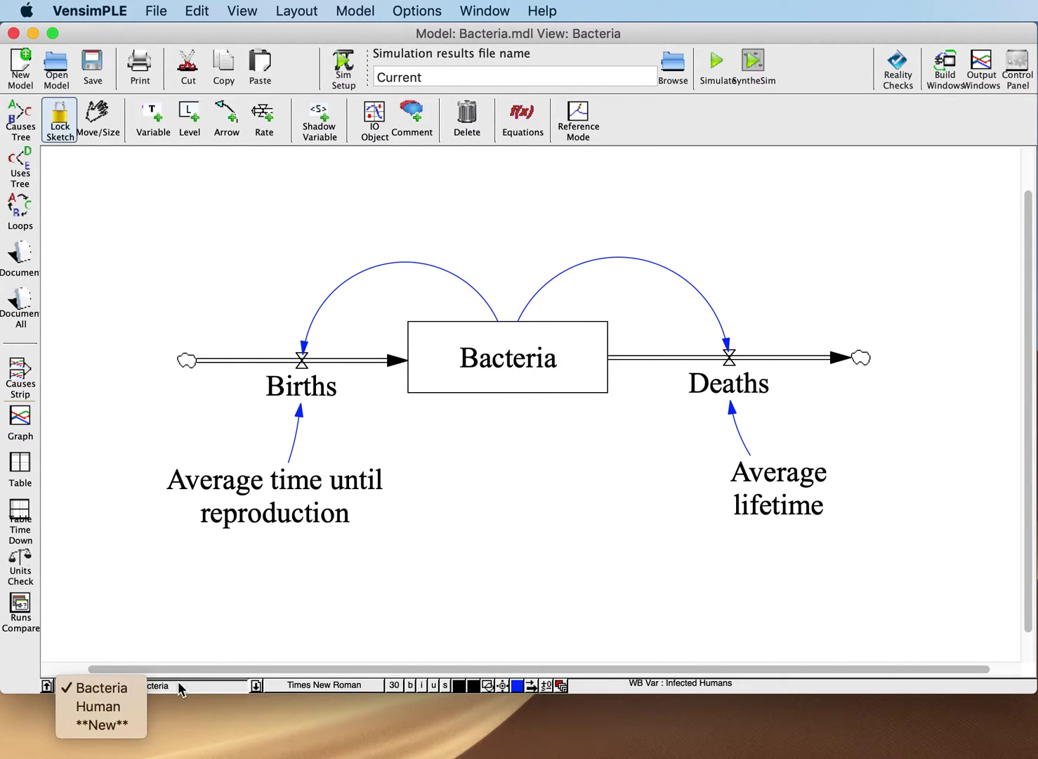
click(126, 707)
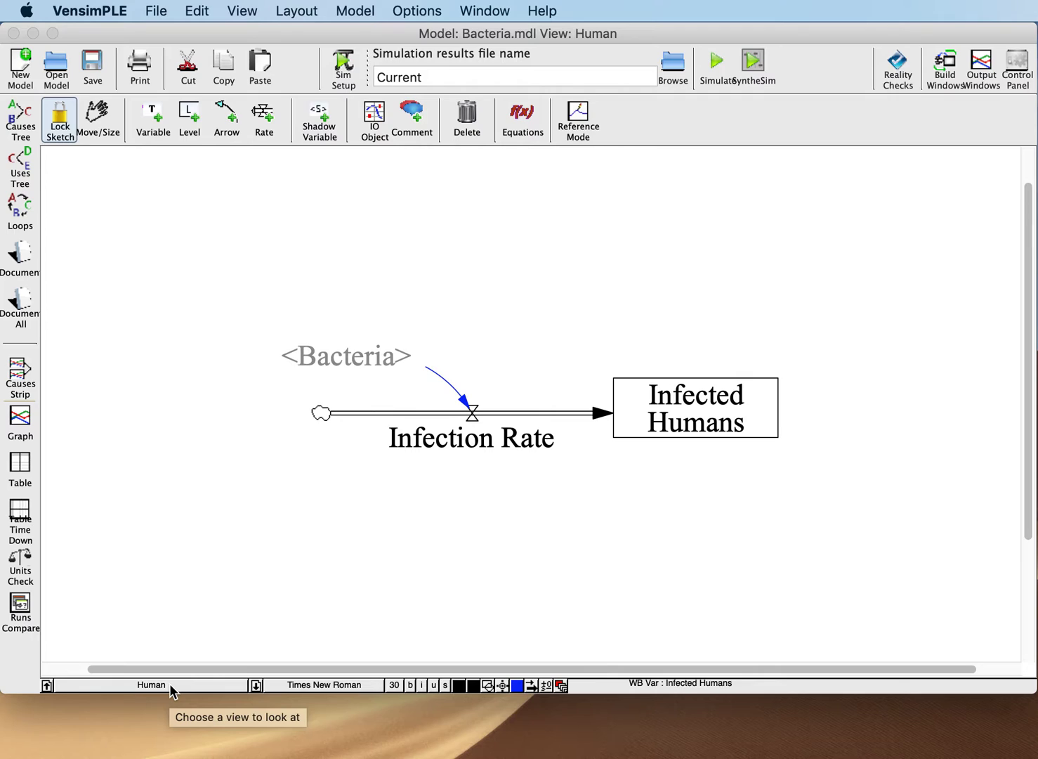
- Delete the Human view with View > Delete and confirm, leaving the Bacteria view showing
click(198, 10)
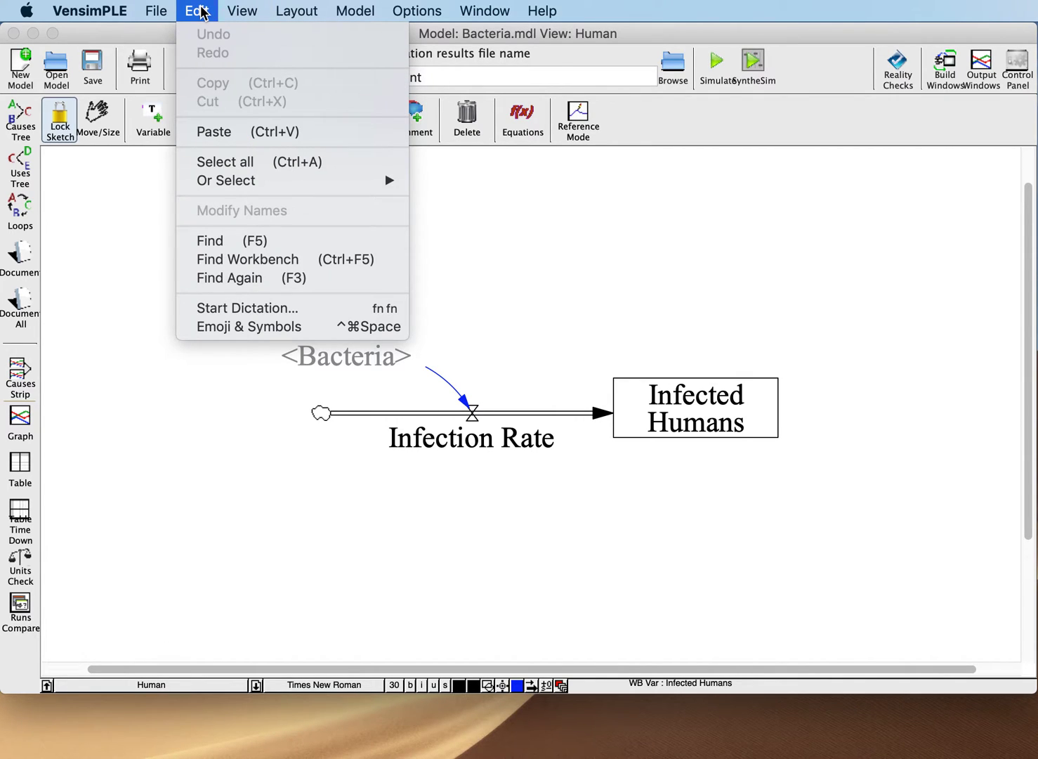
mouse_move(244, 11)
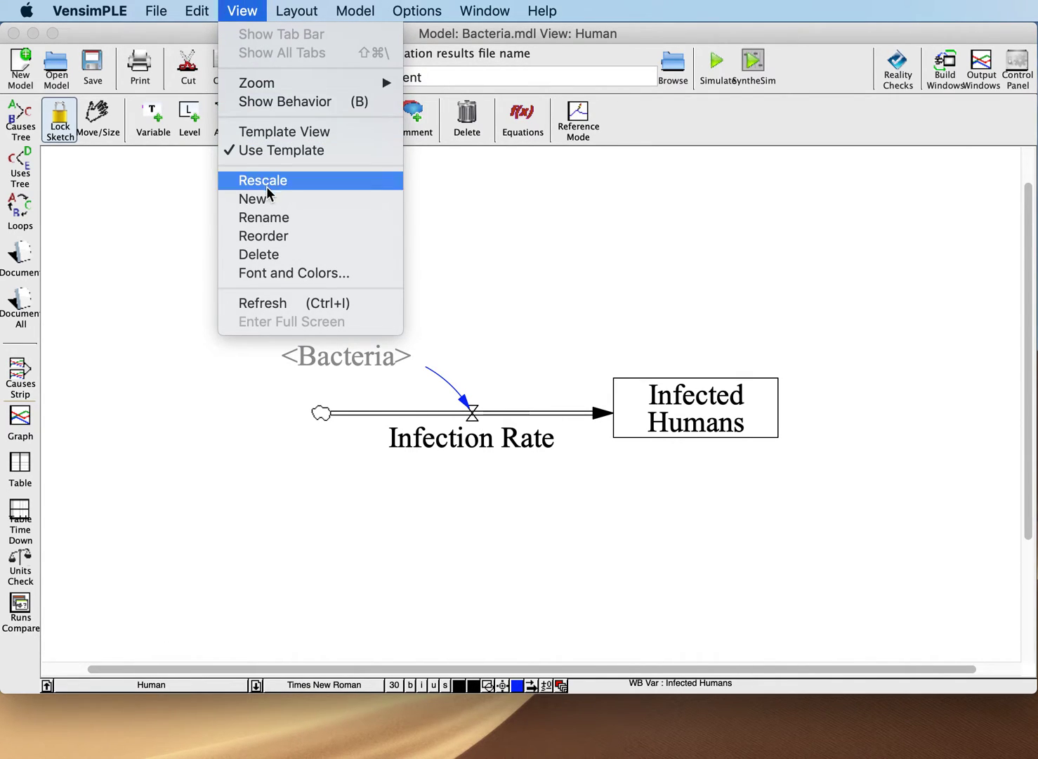
click(264, 256)
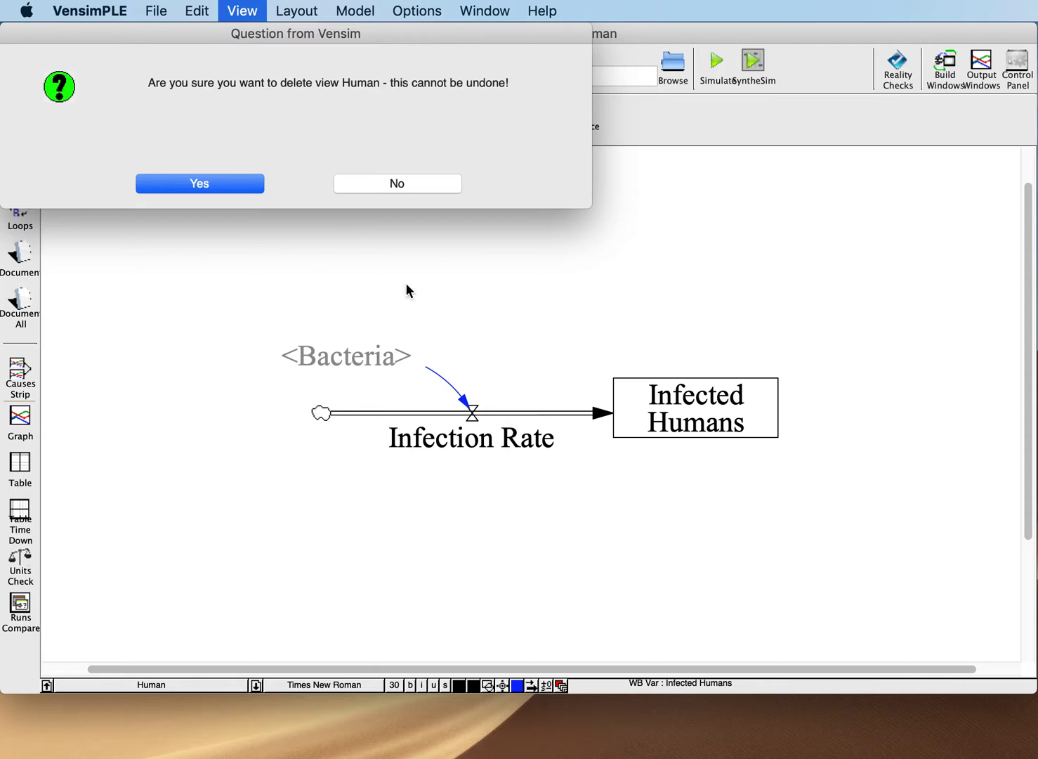
click(254, 181)
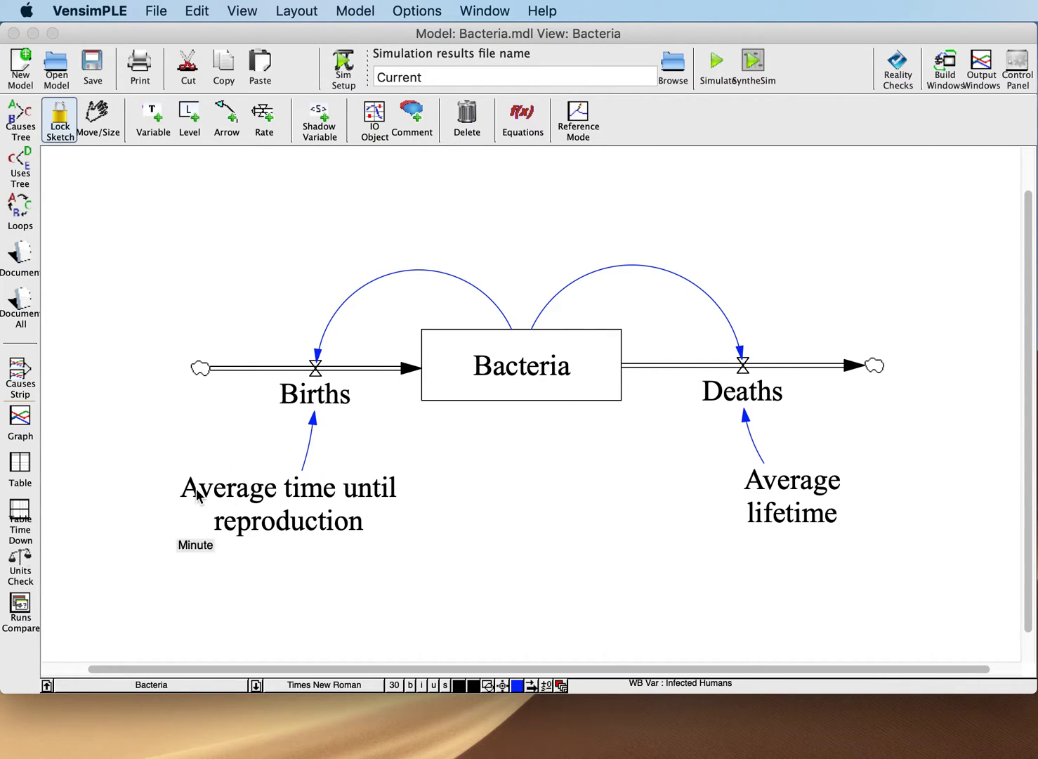
click(594, 396)
click(536, 486)
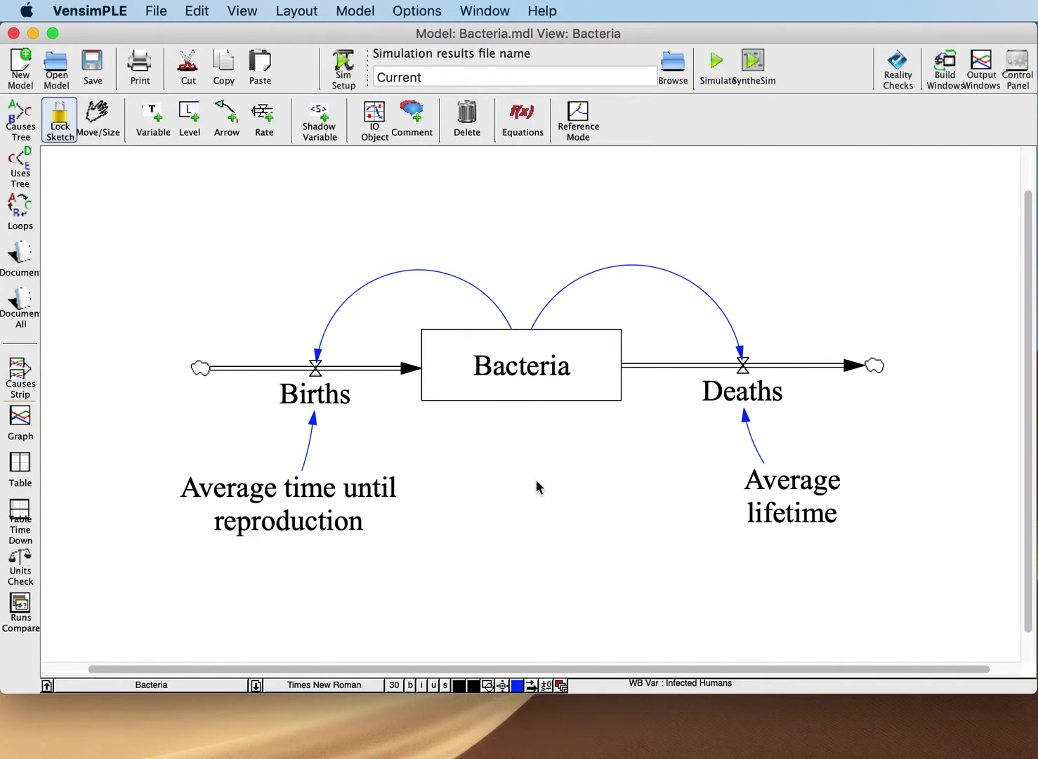
click(202, 685)
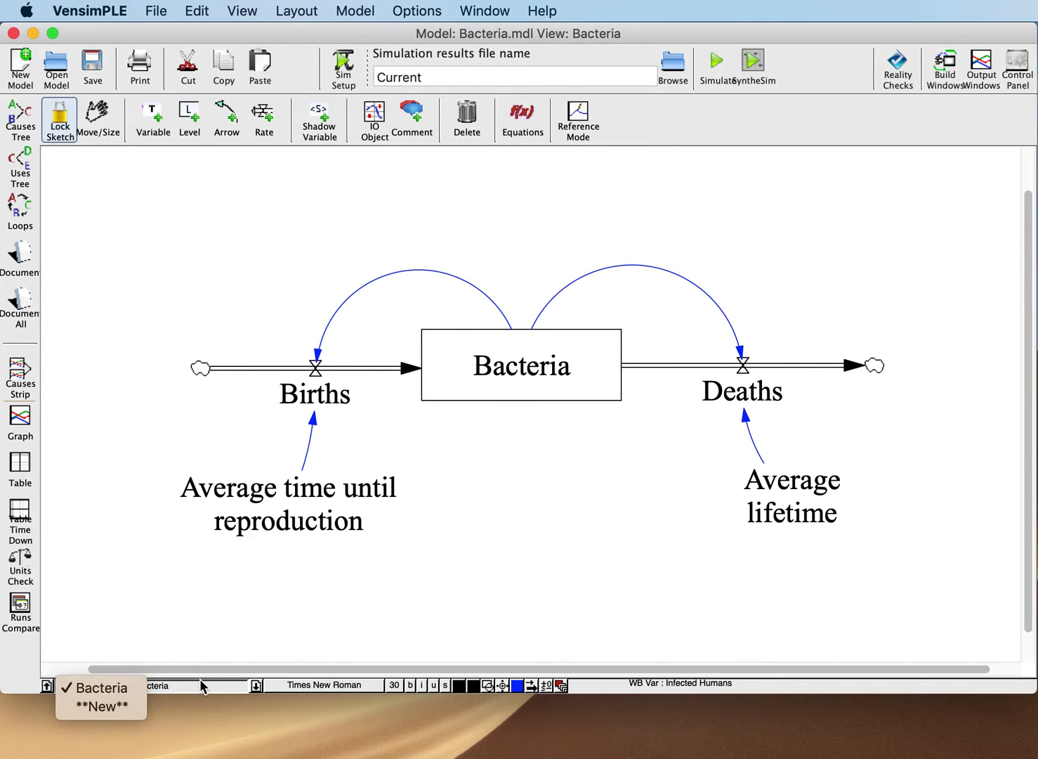
- Create the empty View 2, then return to the Bacteria view
click(102, 706)
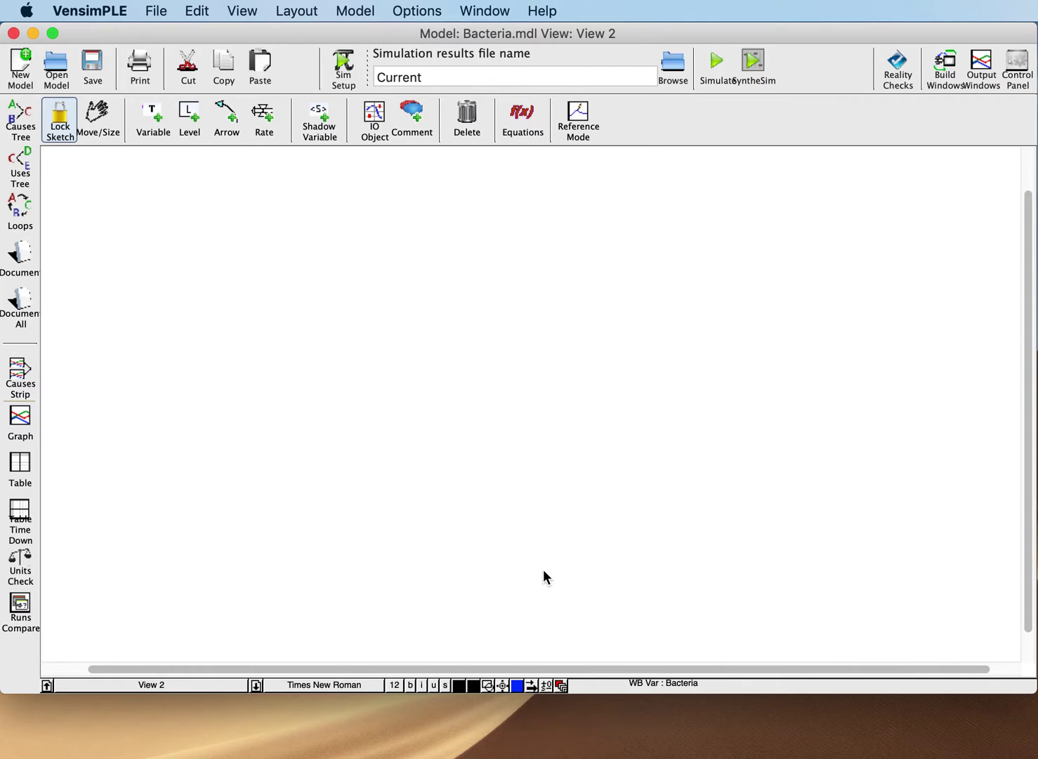
click(113, 686)
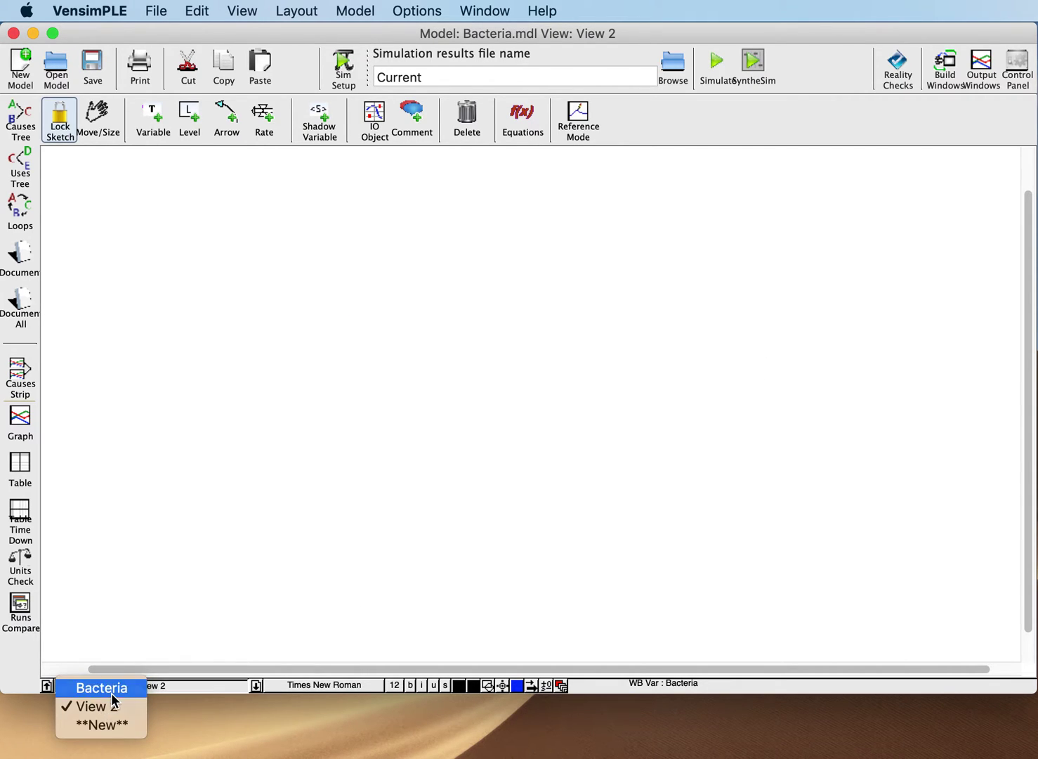
click(111, 690)
click(503, 350)
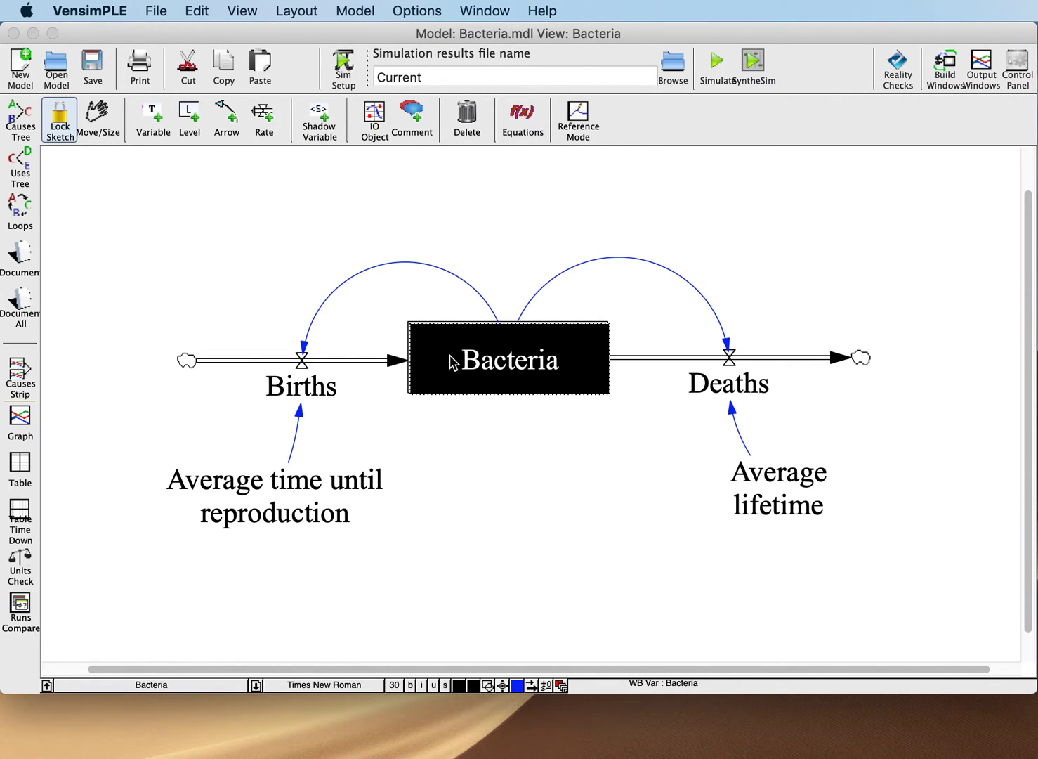
click(574, 444)
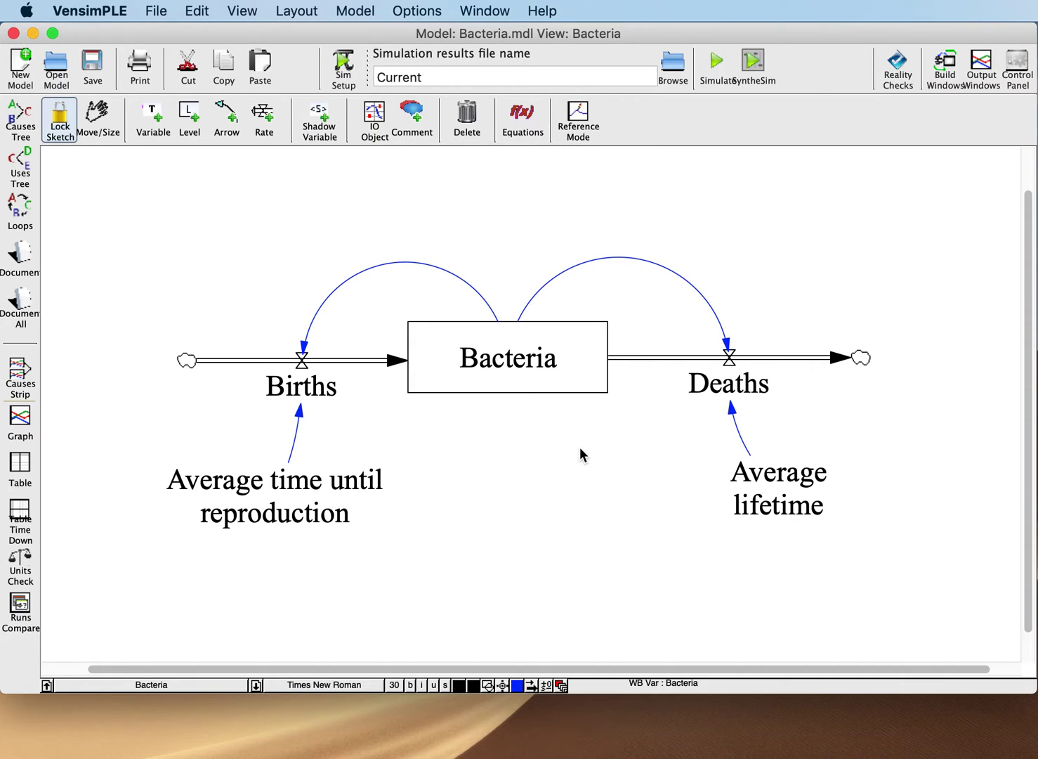
- Place a <Bacteria> shadow variable on View 2, then return to the Bacteria view
click(163, 685)
click(97, 706)
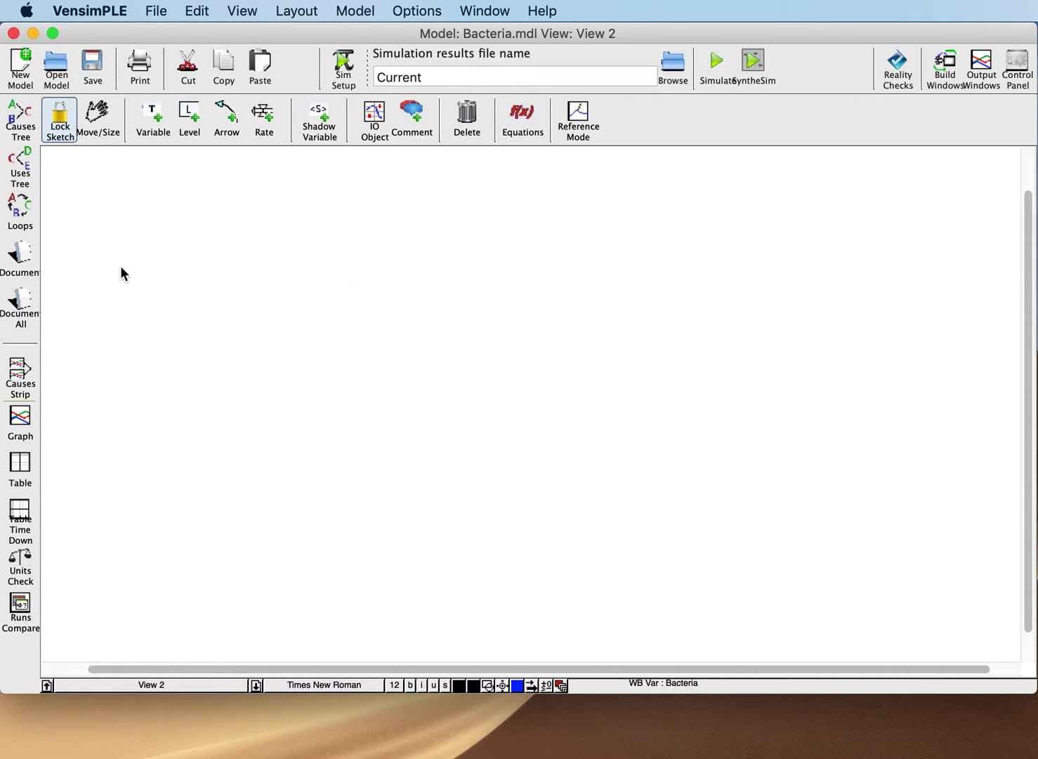
click(318, 123)
click(309, 289)
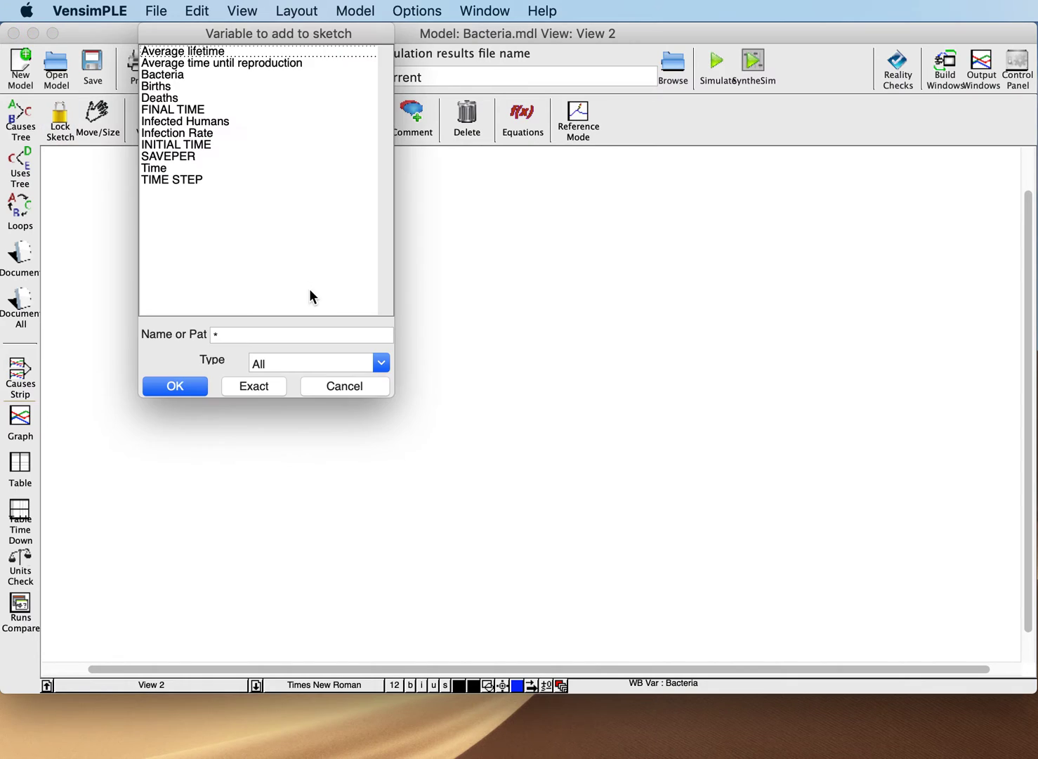
click(173, 77)
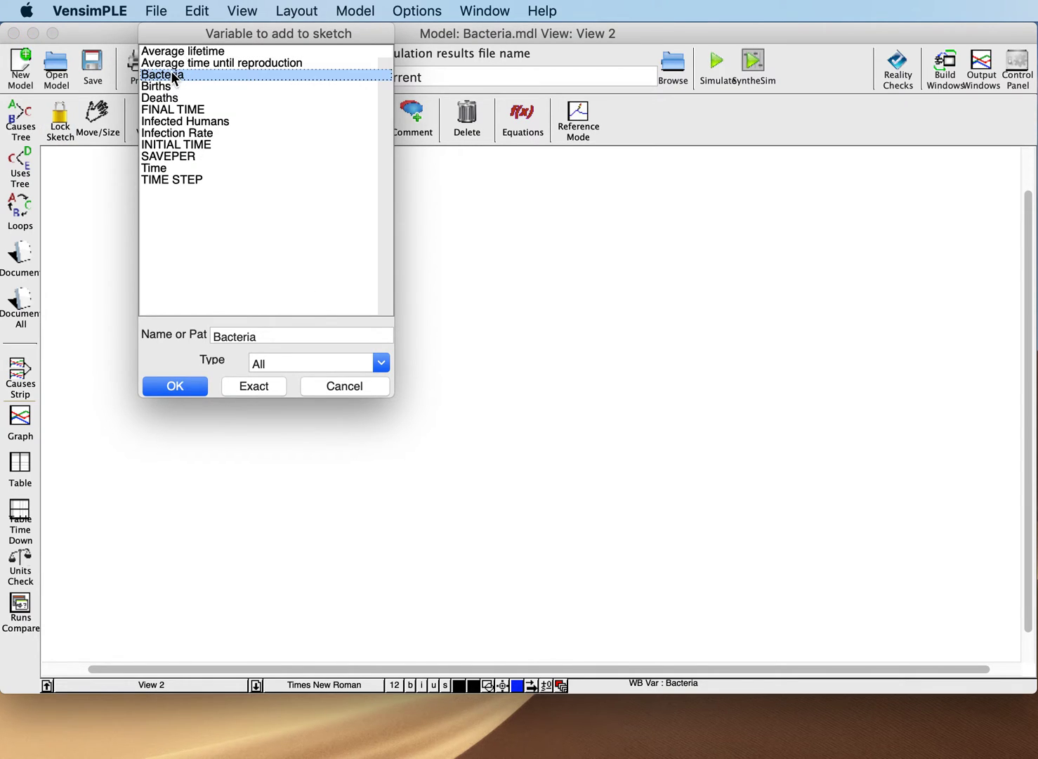
click(179, 391)
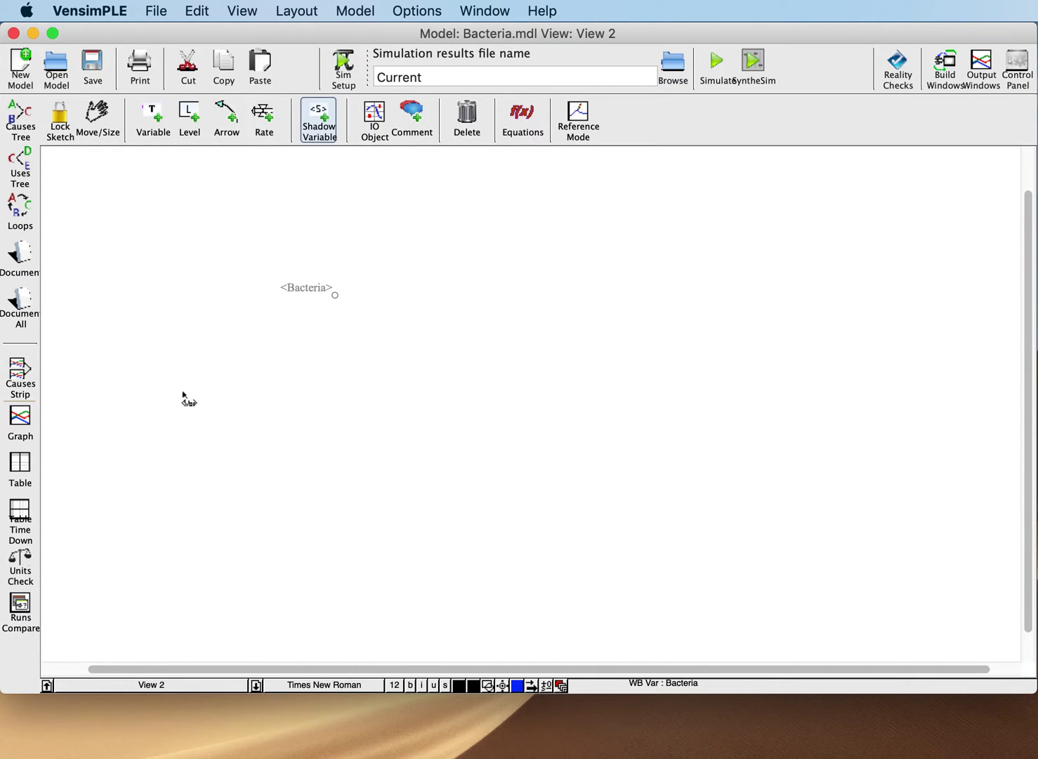
click(152, 685)
click(111, 687)
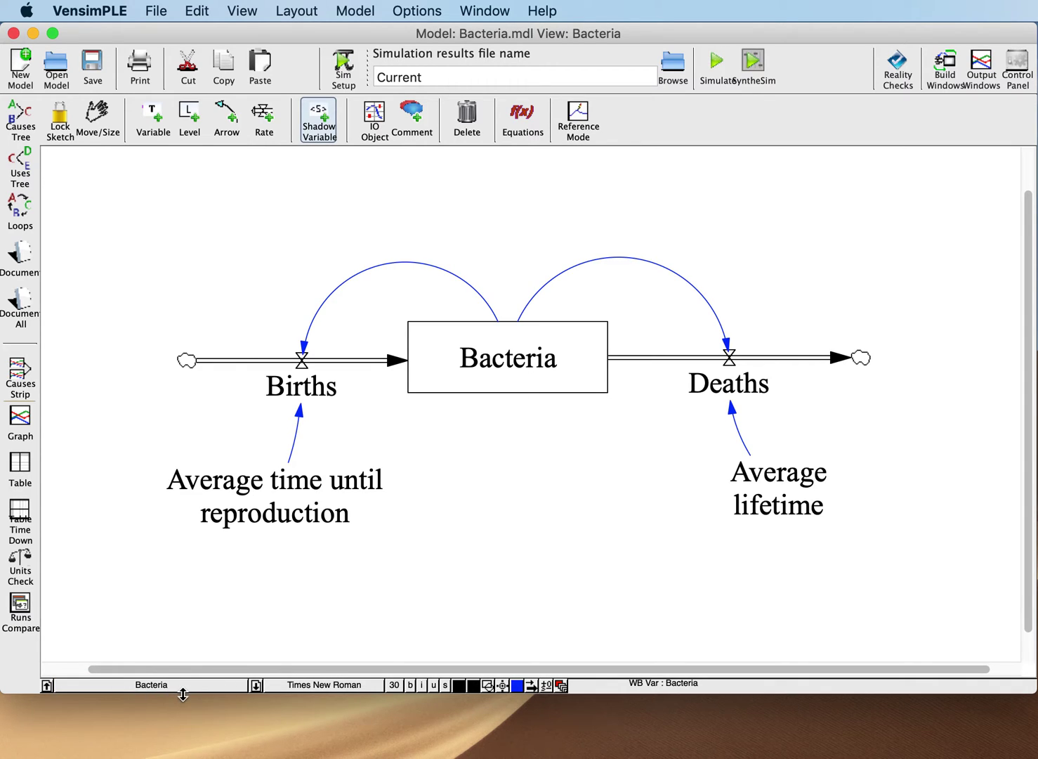
click(184, 692)
- Delete the <Bacteria> shadow on View 2, then check that the Bacteria stock is gone from the Bacteria view
click(112, 713)
click(467, 119)
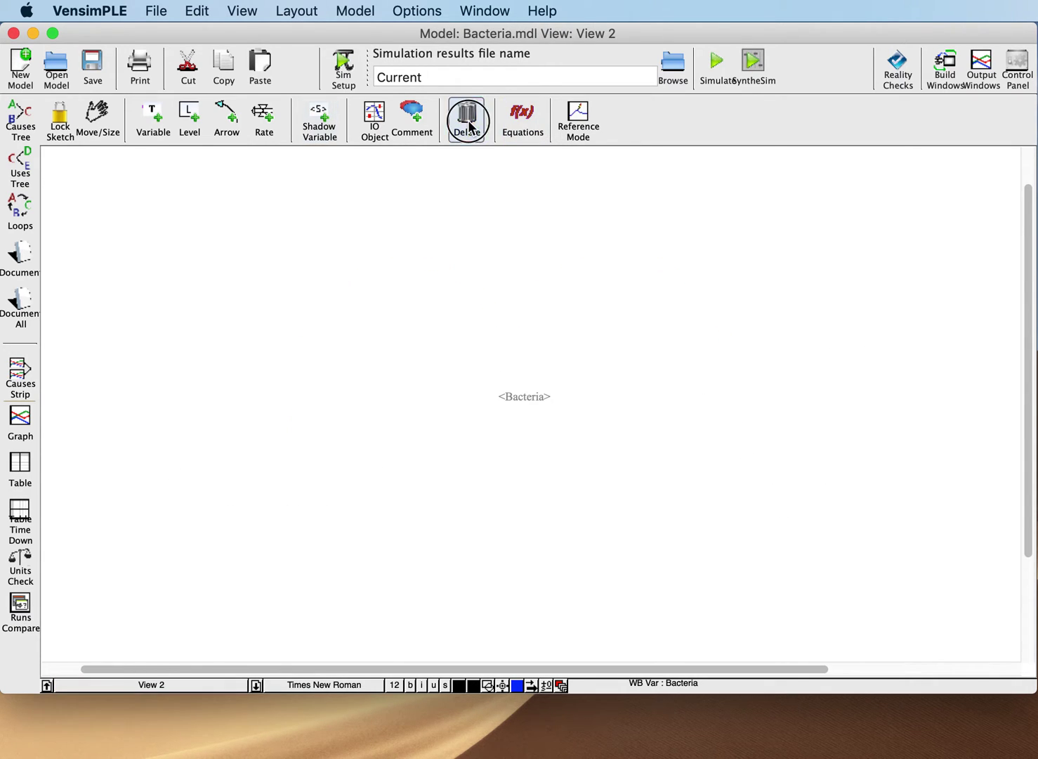
click(169, 687)
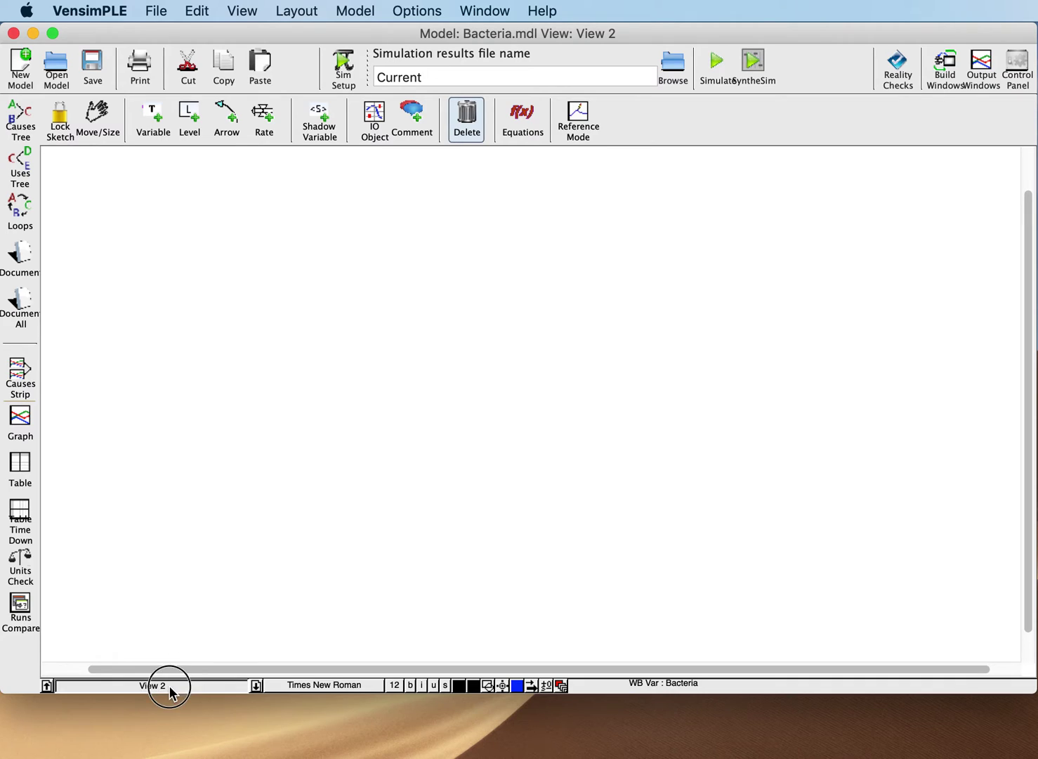
click(110, 689)
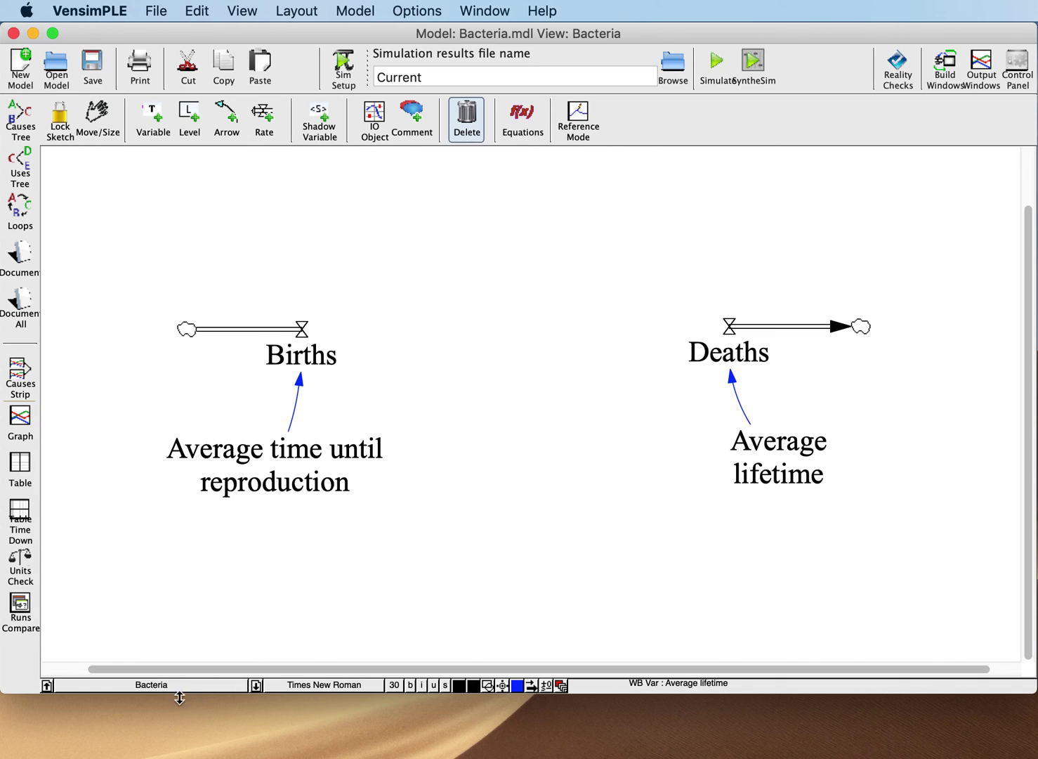
click(141, 686)
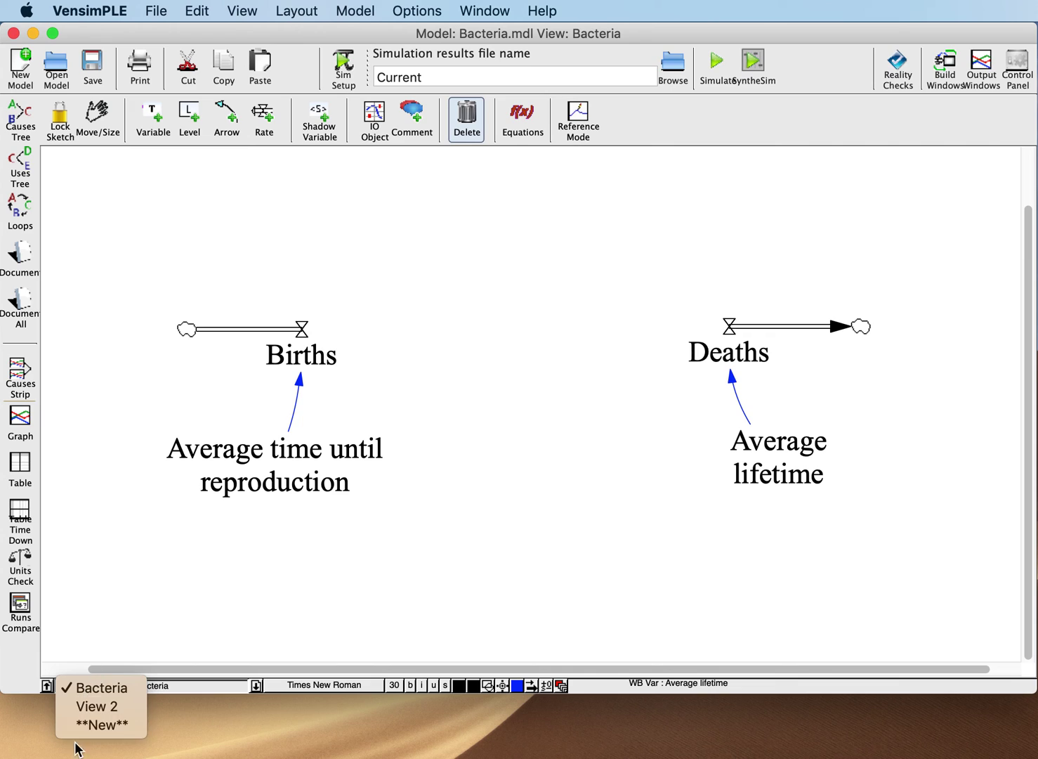
click(363, 555)
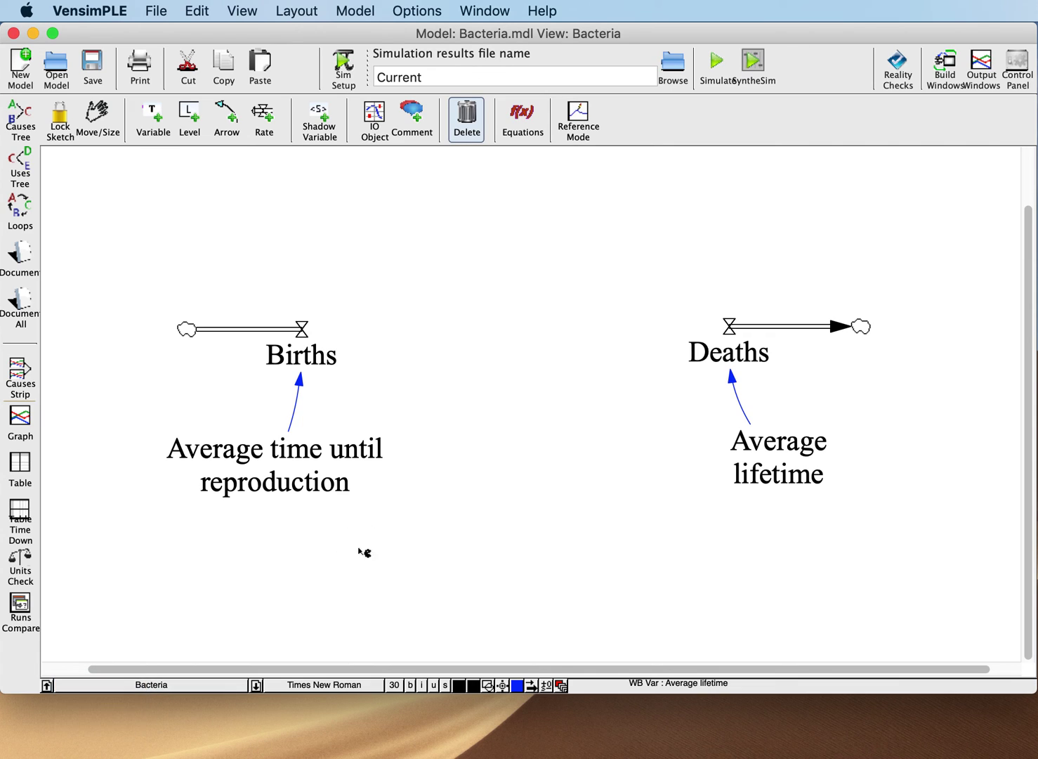